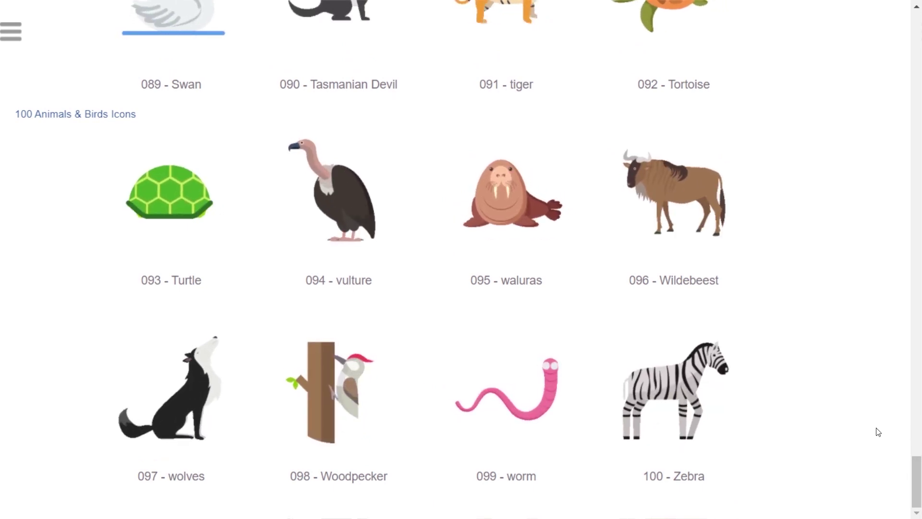
# - Zoom in on the turtle and inspect its construction in outline and anchor-point views
pyautogui.scroll(3, 878, 431)
pyautogui.scroll(1, 878, 431)
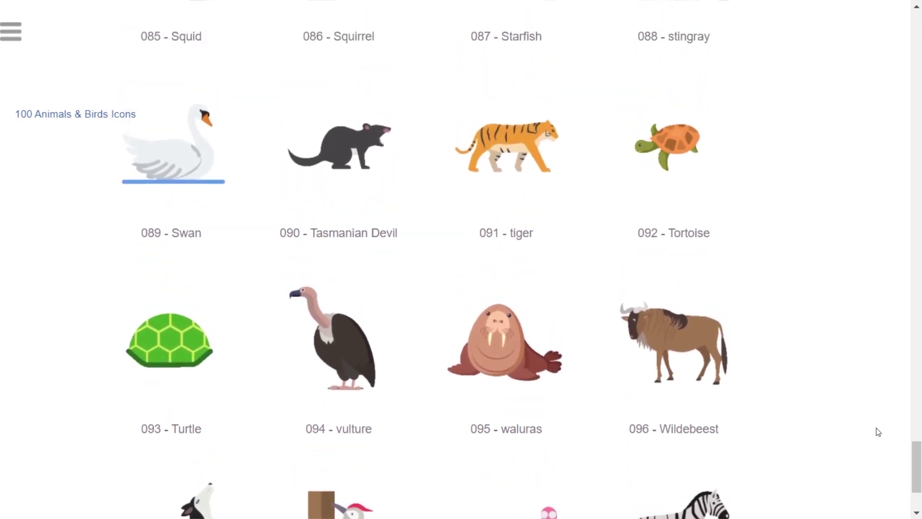
pyautogui.scroll(1, 878, 432)
pyautogui.scroll(1, 878, 431)
pyautogui.scroll(1, 878, 431)
pyautogui.scroll(2, 879, 432)
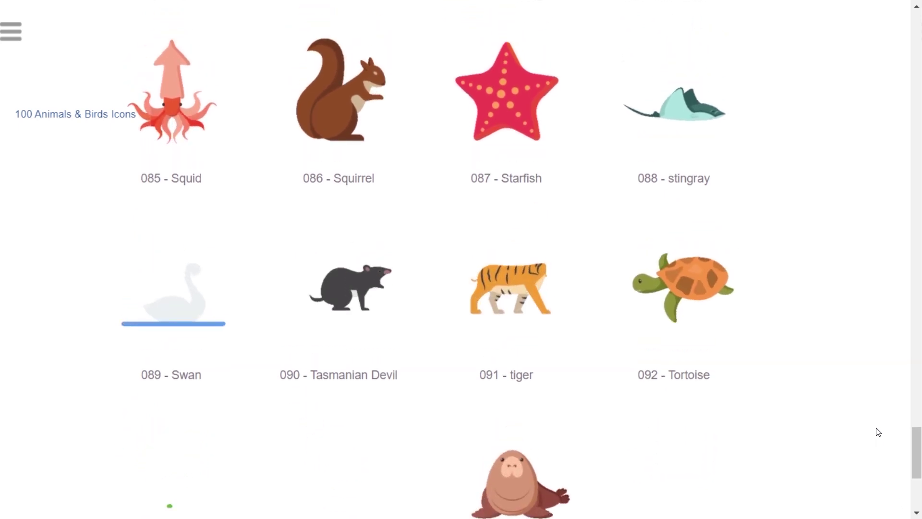
pyautogui.scroll(9, 879, 431)
pyautogui.scroll(4, 878, 431)
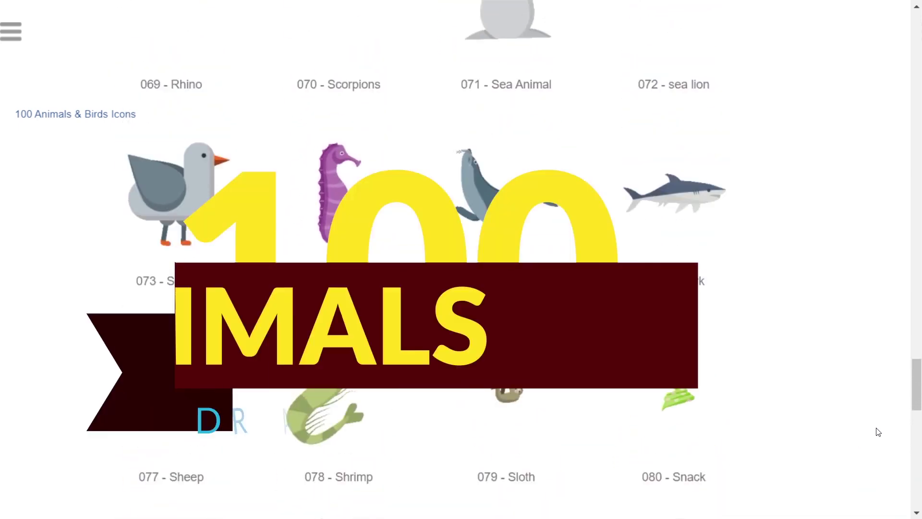
pyautogui.scroll(4, 878, 431)
pyautogui.scroll(3, 878, 431)
pyautogui.scroll(5, 878, 432)
pyautogui.scroll(7, 878, 432)
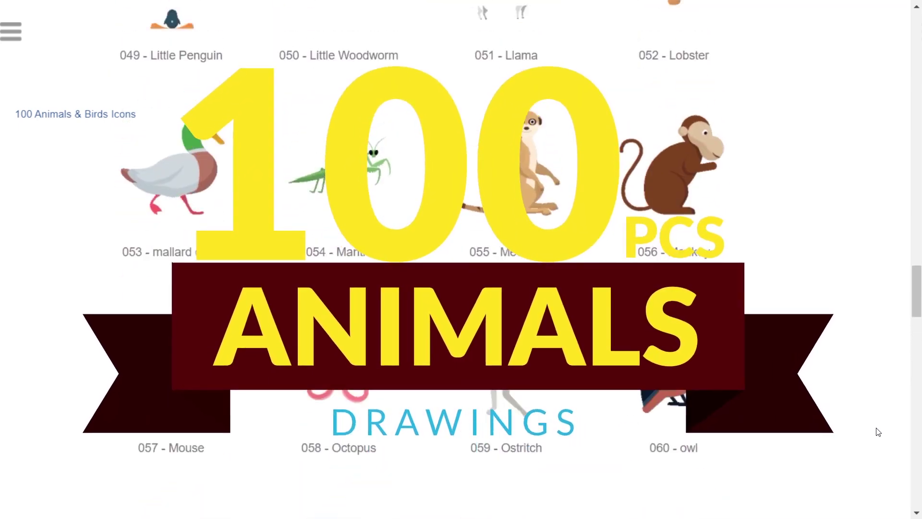
pyautogui.scroll(5, 878, 431)
pyautogui.scroll(7, 878, 431)
pyautogui.scroll(5, 878, 431)
pyautogui.scroll(5, 878, 431)
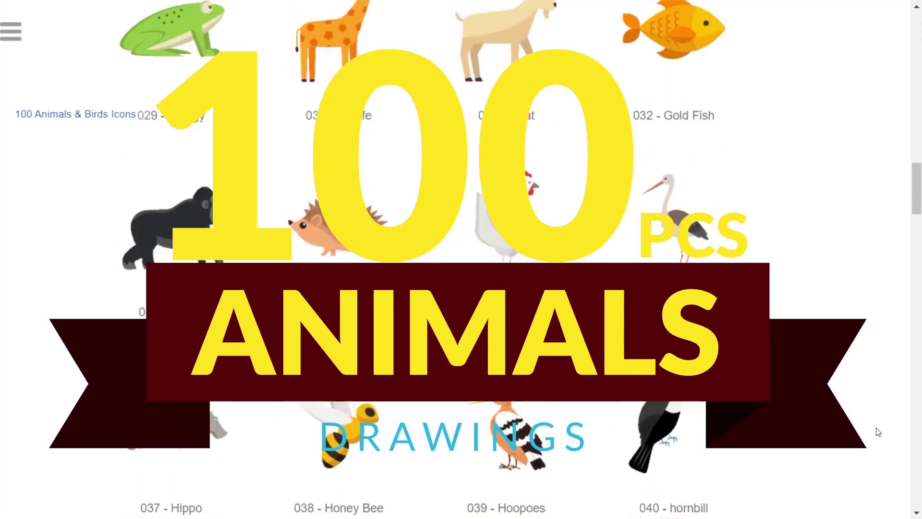
pyautogui.scroll(4, 878, 431)
pyautogui.scroll(5, 879, 431)
pyautogui.scroll(5, 879, 431)
pyautogui.scroll(5, 878, 431)
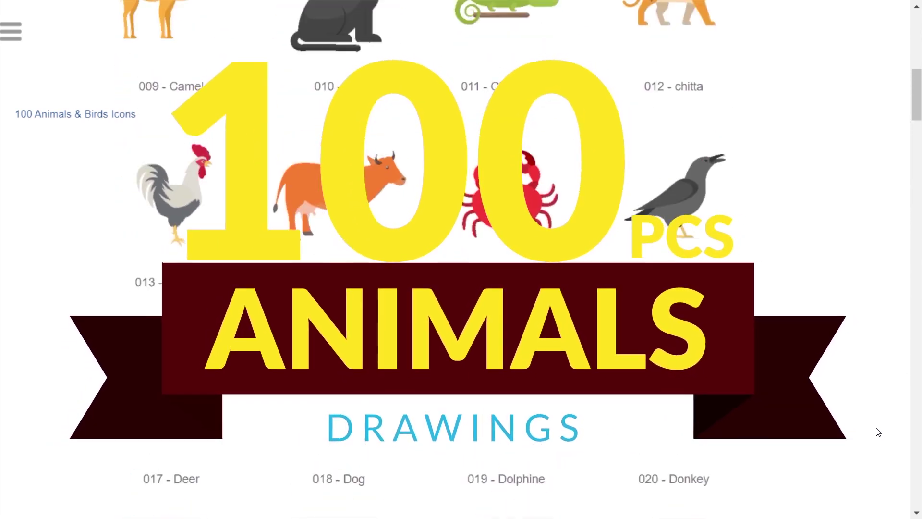
pyautogui.scroll(5, 879, 431)
pyautogui.scroll(5, 878, 431)
pyautogui.scroll(3, 878, 431)
pyautogui.scroll(-5, 897, 393)
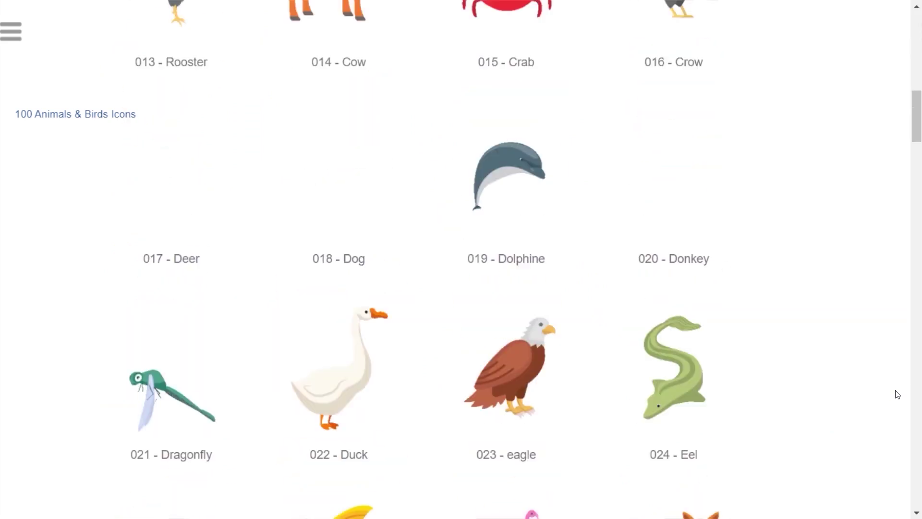
pyautogui.scroll(-5, 897, 394)
pyautogui.scroll(-6, 897, 394)
pyautogui.scroll(-4, 897, 393)
pyautogui.scroll(-5, 898, 393)
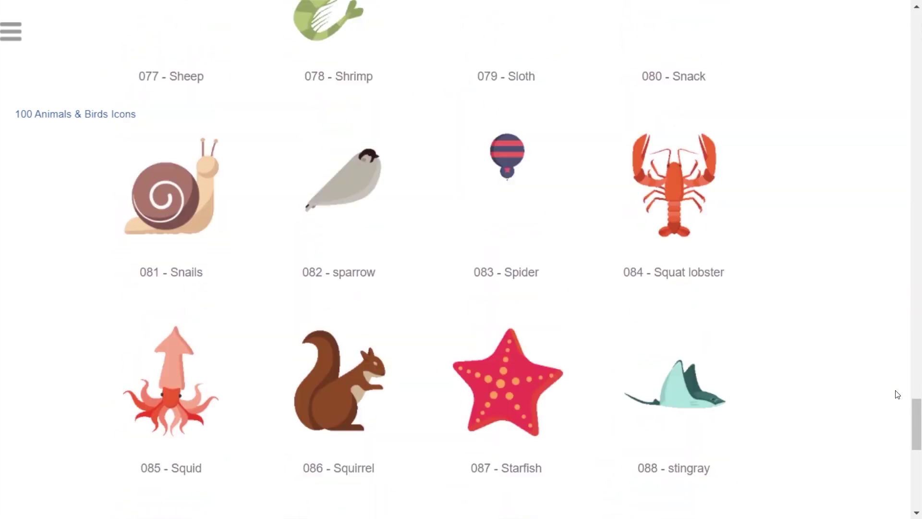
pyautogui.scroll(-3, 897, 394)
pyautogui.scroll(-1, 897, 394)
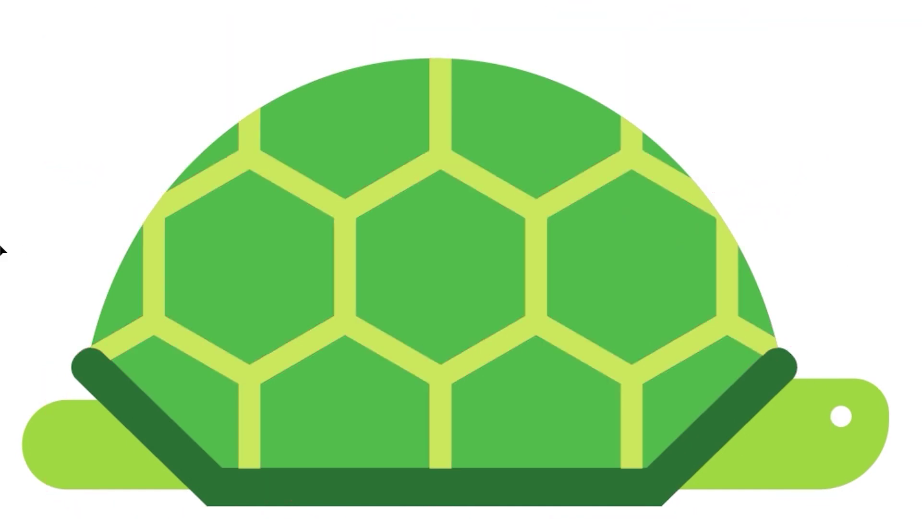
pyautogui.hotkey('ctrl', 'y')
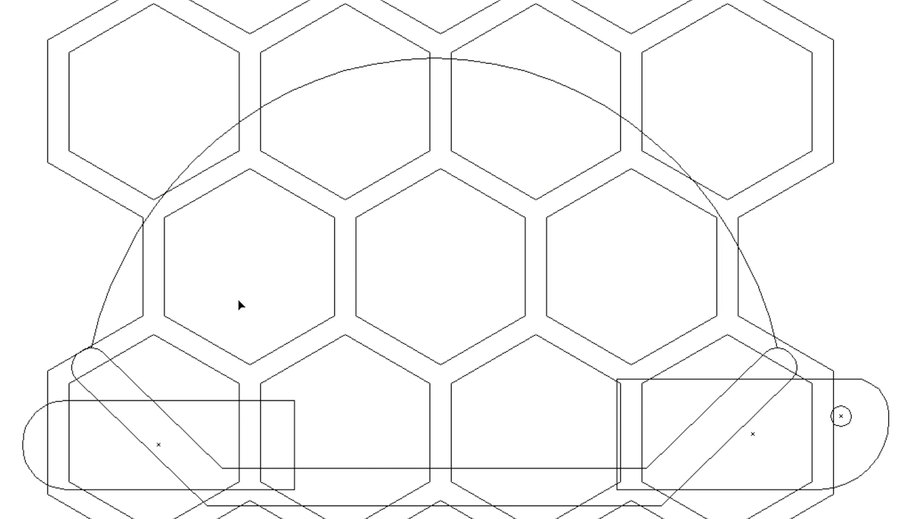
pyautogui.hotkey('ctrl', 'y')
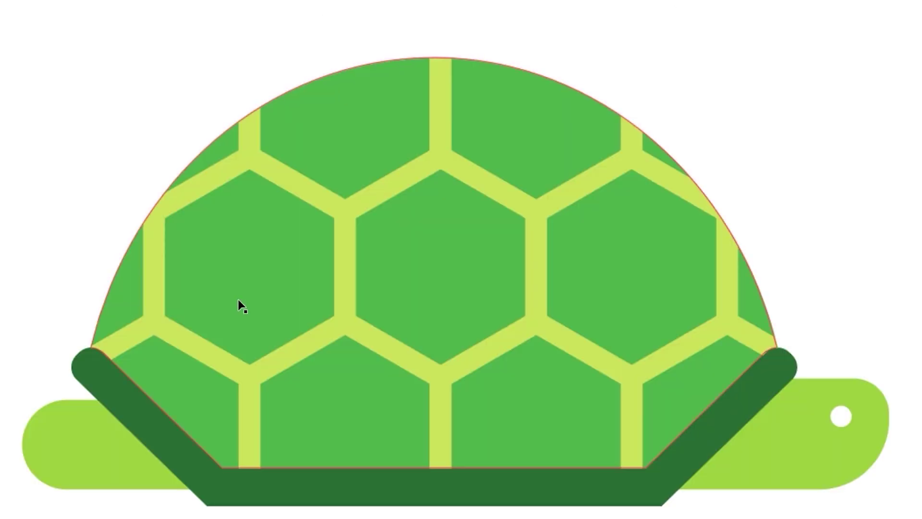
pyautogui.hotkey('ctrl', 'a')
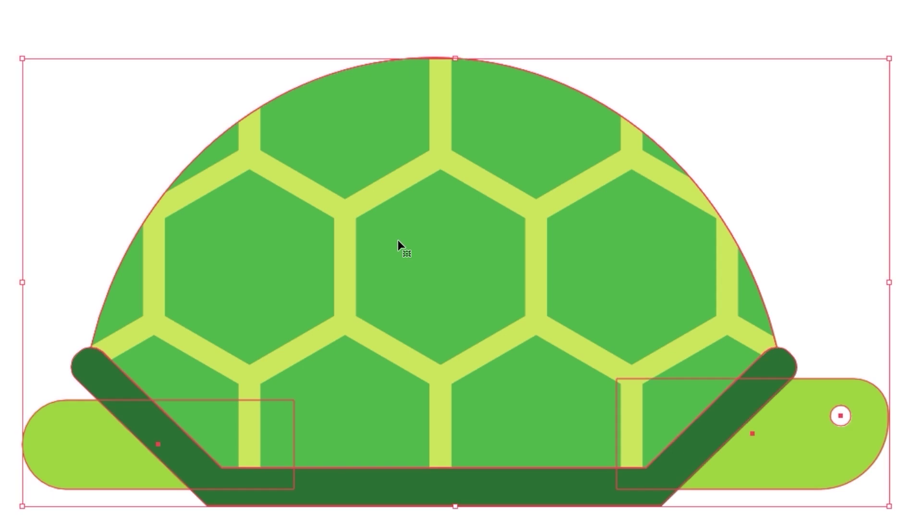
pyautogui.press('a')
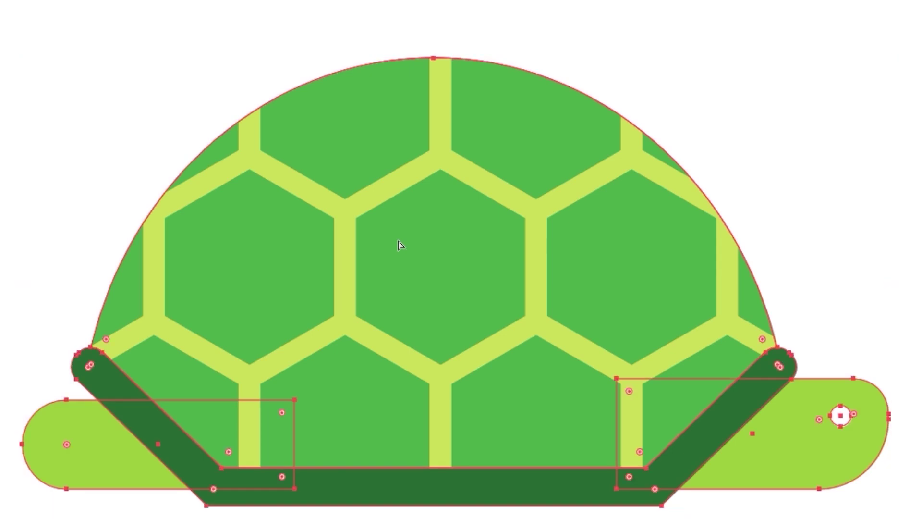
pyautogui.press('v')
# - Test-move the legs and the dark shell rim below the shell, undoing each move
pyautogui.click(324, 28)
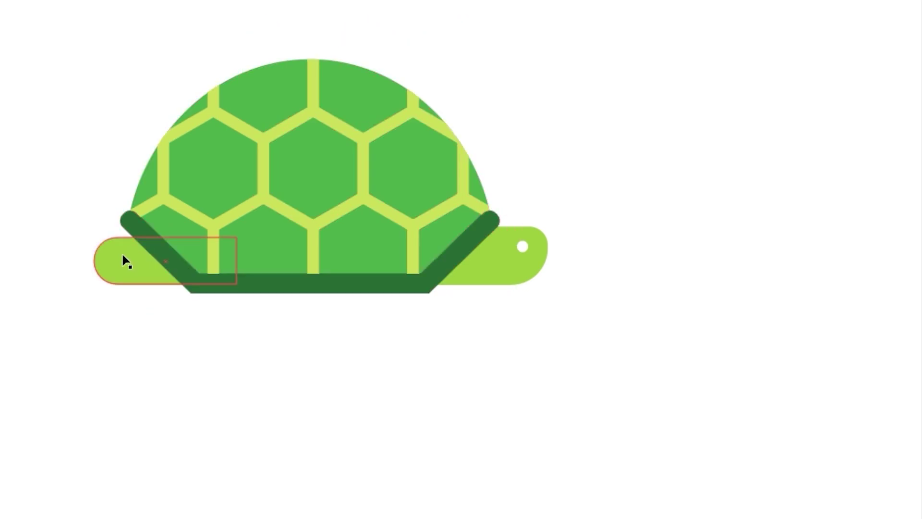
pyautogui.click(122, 256)
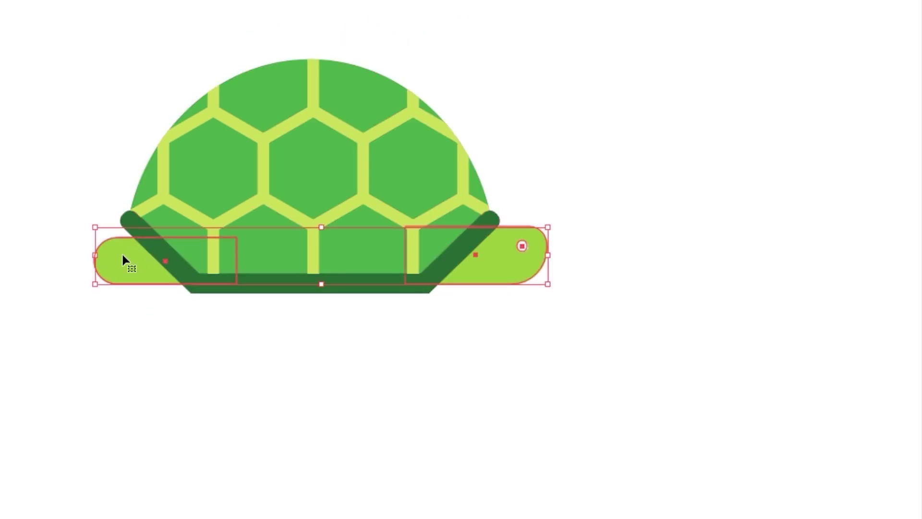
pyautogui.click(194, 397)
pyautogui.hotkey('ctrl', 'z')
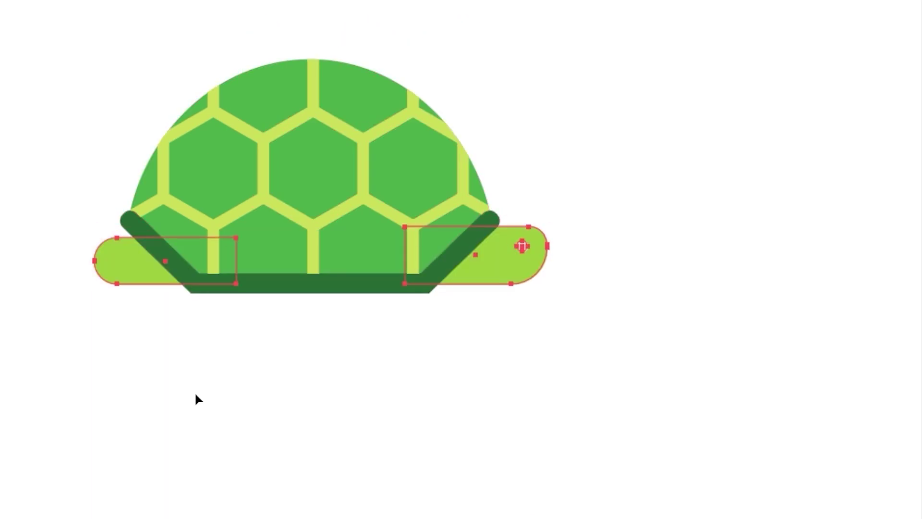
pyautogui.moveTo(140, 287); pyautogui.dragTo(126, 347)
pyautogui.hotkey('ctrl', 'z')
pyautogui.click(208, 395)
pyautogui.click(263, 282)
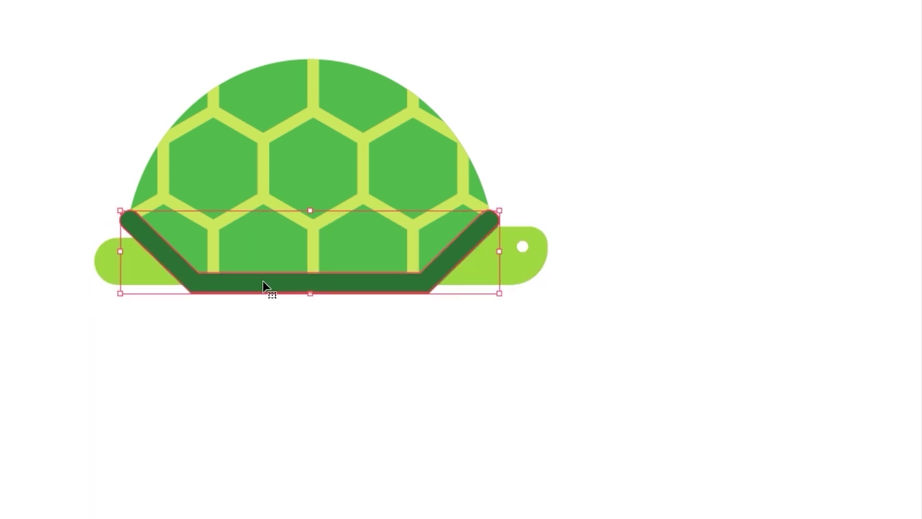
pyautogui.moveTo(276, 277); pyautogui.dragTo(267, 418)
pyautogui.hotkey('ctrl', 'z')
# - Select the green shell dome and check its anchor points
pyautogui.click(320, 121)
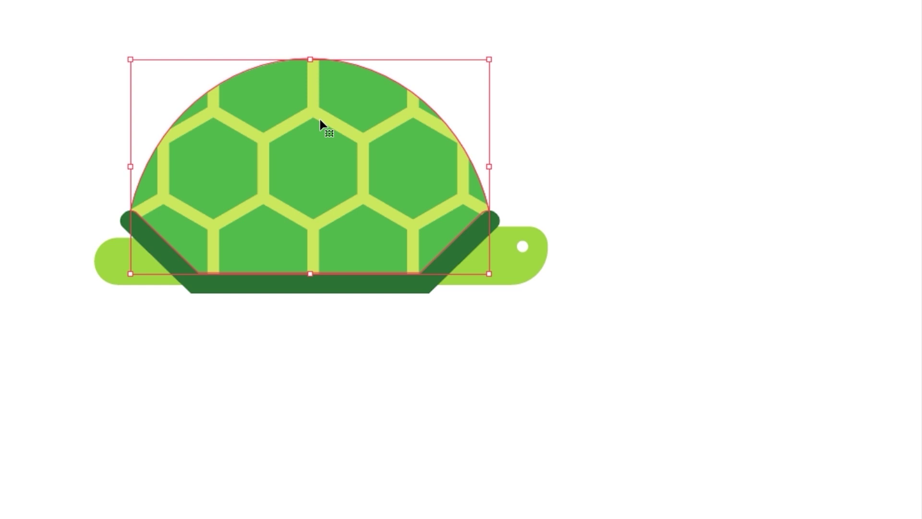
pyautogui.press('a')
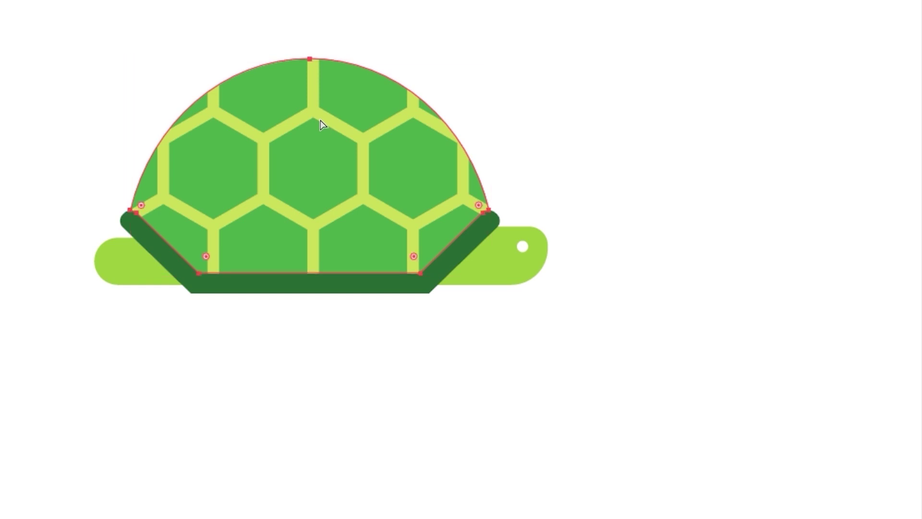
pyautogui.press('v')
pyautogui.click(514, 98)
# - Drag the green semicircle out of the shell clip group to the lower right
pyautogui.click(412, 126)
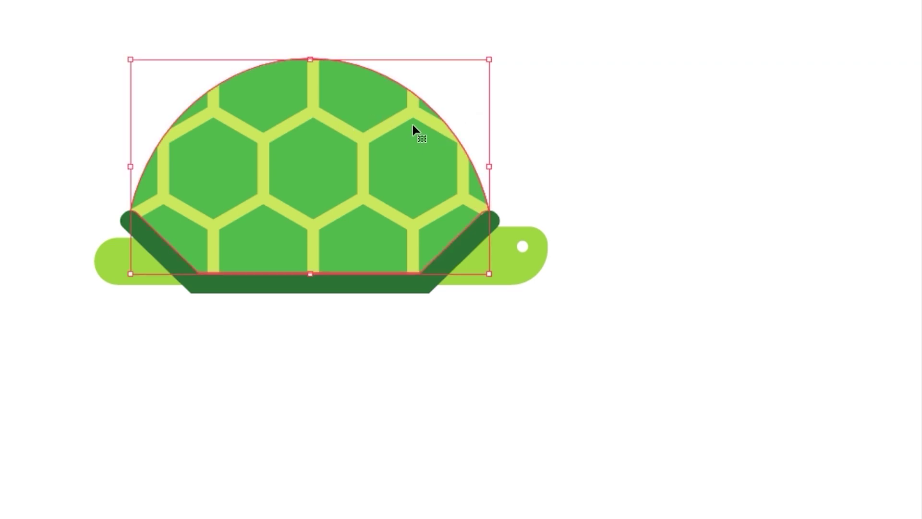
pyautogui.click(377, 212)
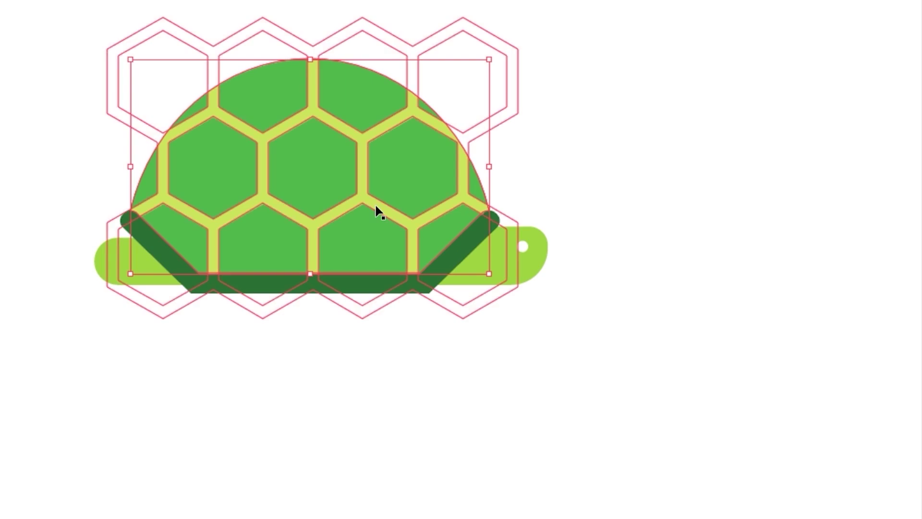
pyautogui.click(344, 180)
pyautogui.moveTo(344, 180)
pyautogui.mouseDown()
pyautogui.moveTo(567, 202)
pyautogui.moveTo(693, 393)
pyautogui.mouseUp()
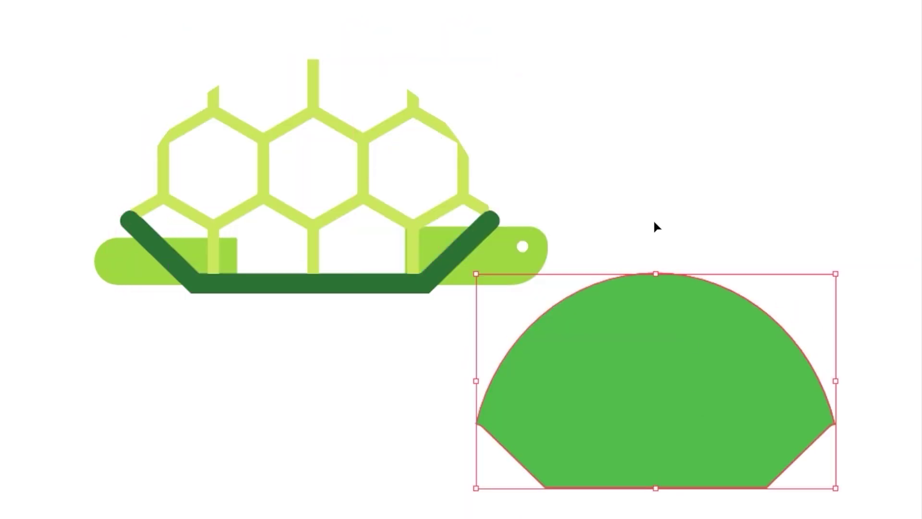
pyautogui.click(645, 189)
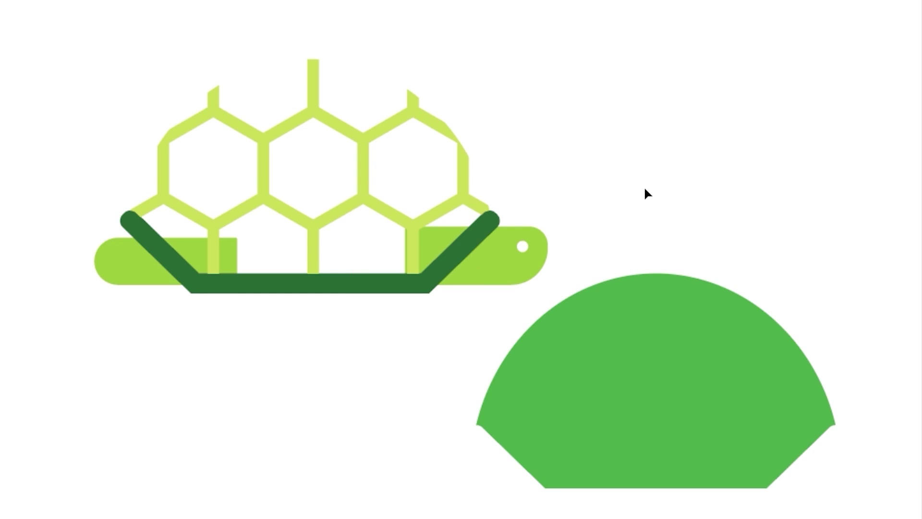
pyautogui.click(461, 173)
# - Check the clipping semicircle's anchor points, then select the whole turtle
pyautogui.press('a')
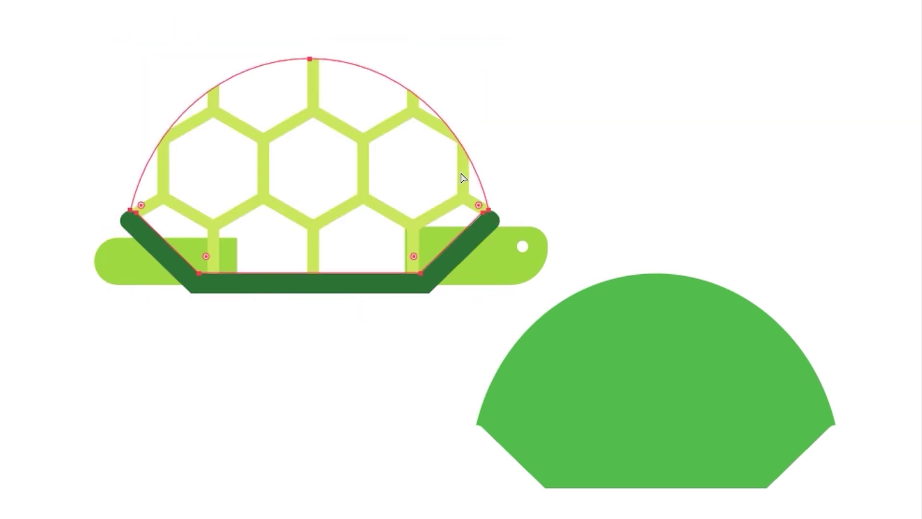
pyautogui.press('v')
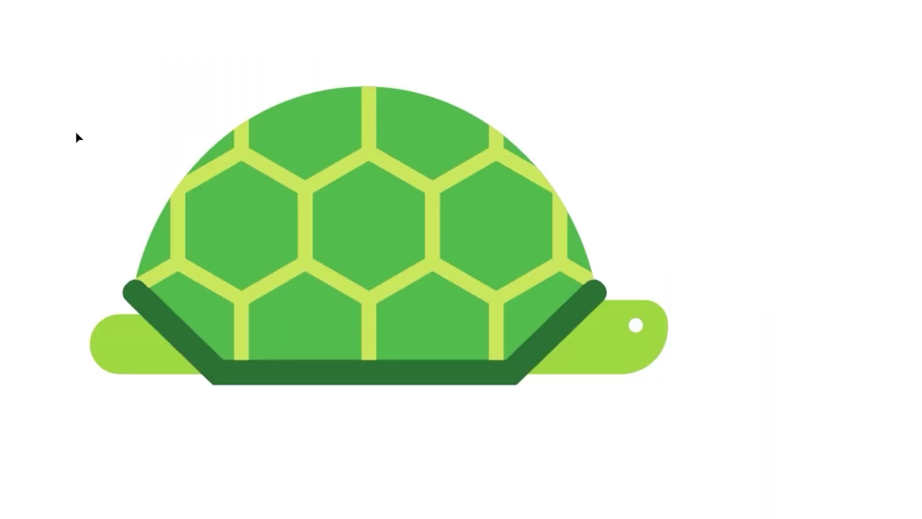
pyautogui.moveTo(58, 120); pyautogui.dragTo(661, 472)
pyautogui.click(765, 207)
pyautogui.click(520, 261)
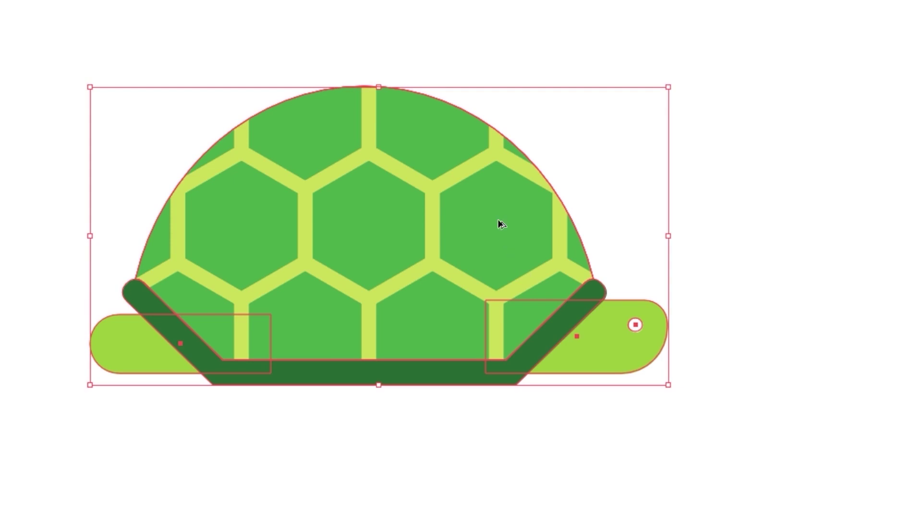
pyautogui.scroll(-5, 500, 222)
pyautogui.scroll(-2, 368, 229)
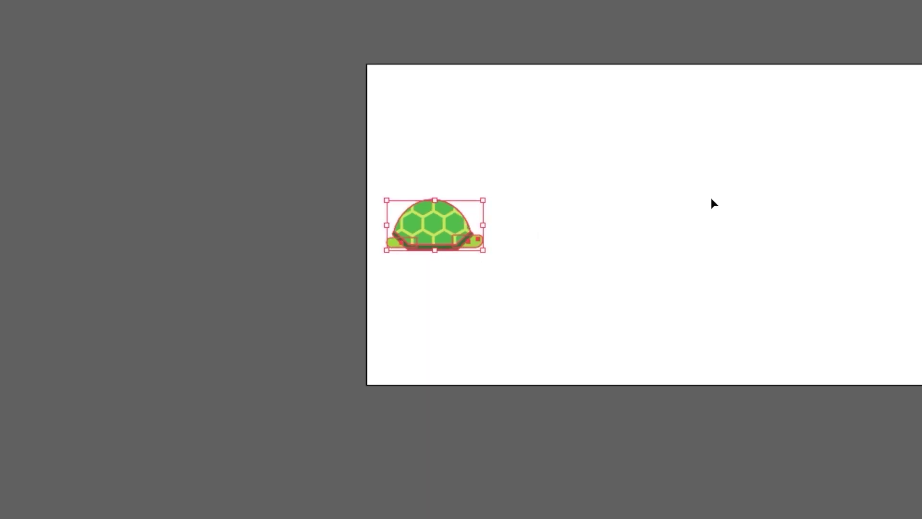
pyautogui.scroll(-2, 345, 206)
pyautogui.scroll(3, 463, 202)
pyautogui.scroll(2, 463, 201)
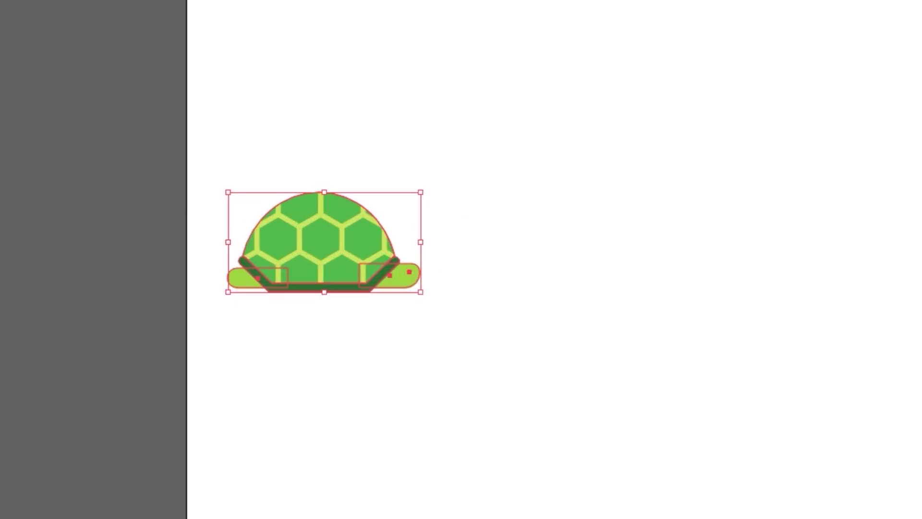
# - Preview a uniform scale of the turtle at 222%, then 333%, then 555%
pyautogui.press('s')
pyautogui.press('Return')
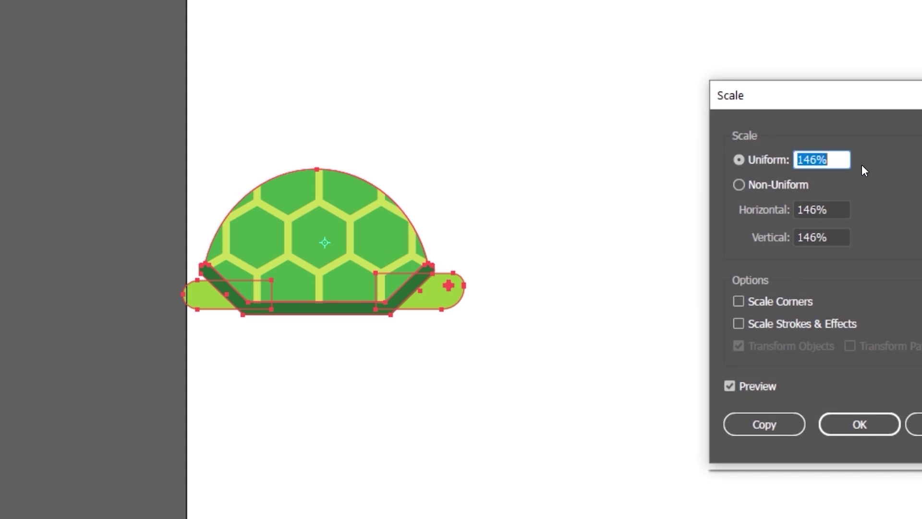
pyautogui.write('222')
pyautogui.press('Tab')
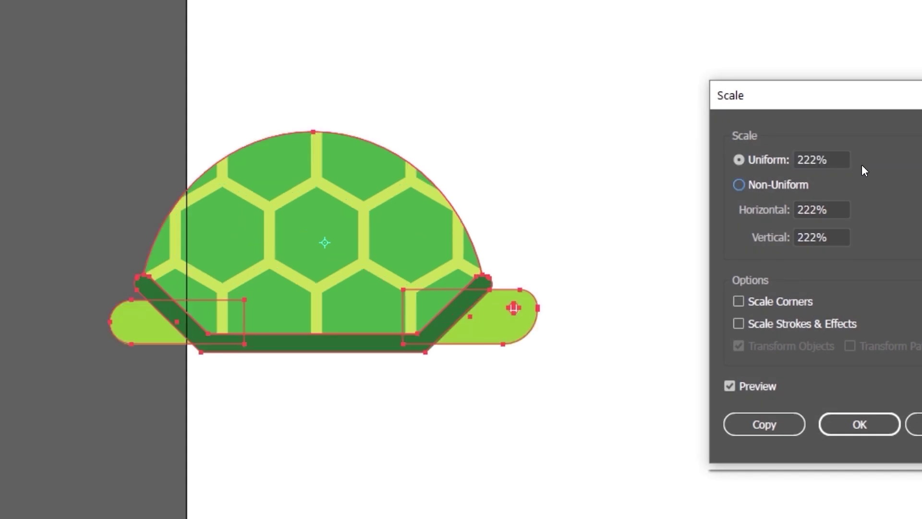
pyautogui.click(834, 159)
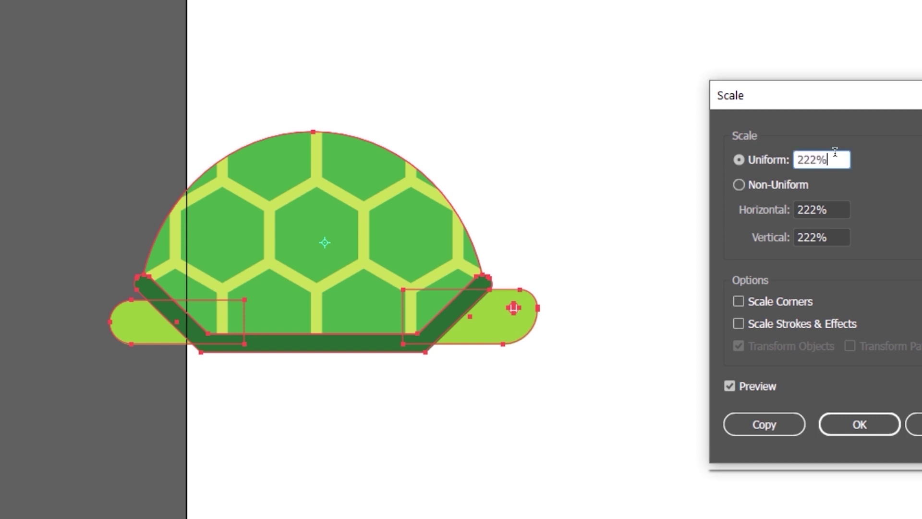
pyautogui.write('3')
pyautogui.write('33')
pyautogui.press('Tab')
pyautogui.click(790, 158)
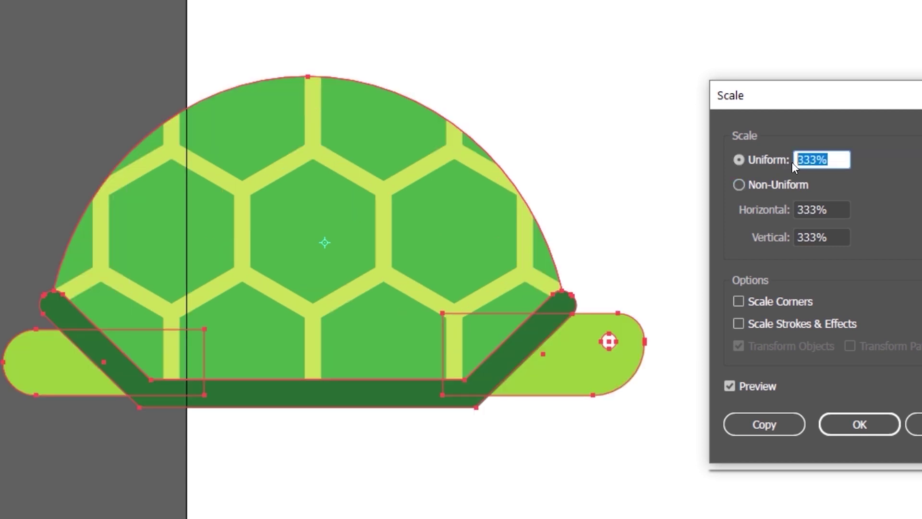
pyautogui.write('555')
pyautogui.press('Tab')
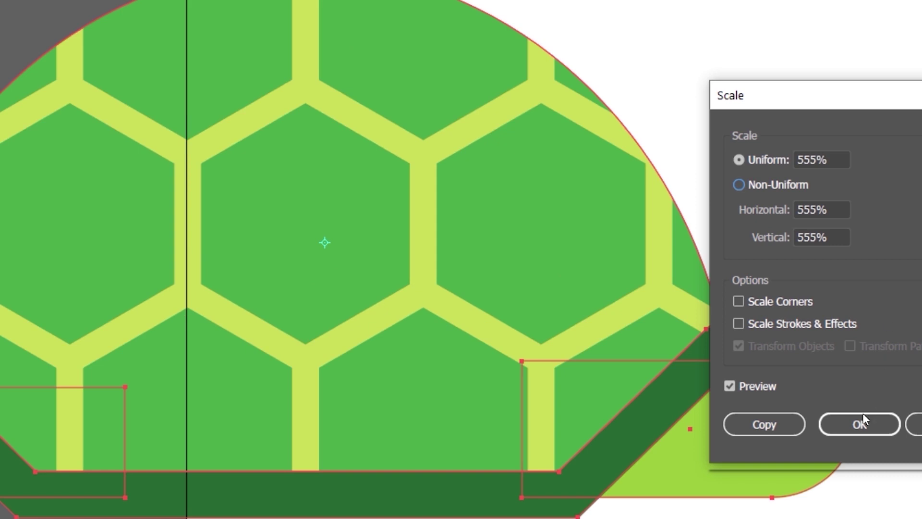
# - Apply the 555% enlargement and centre the turtle horizontally on the artboard
pyautogui.click(859, 423)
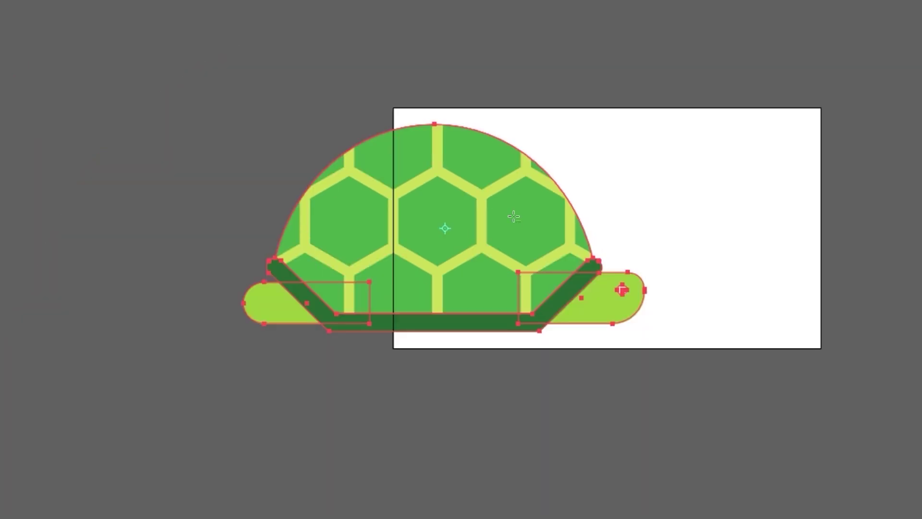
pyautogui.scroll(2, 514, 217)
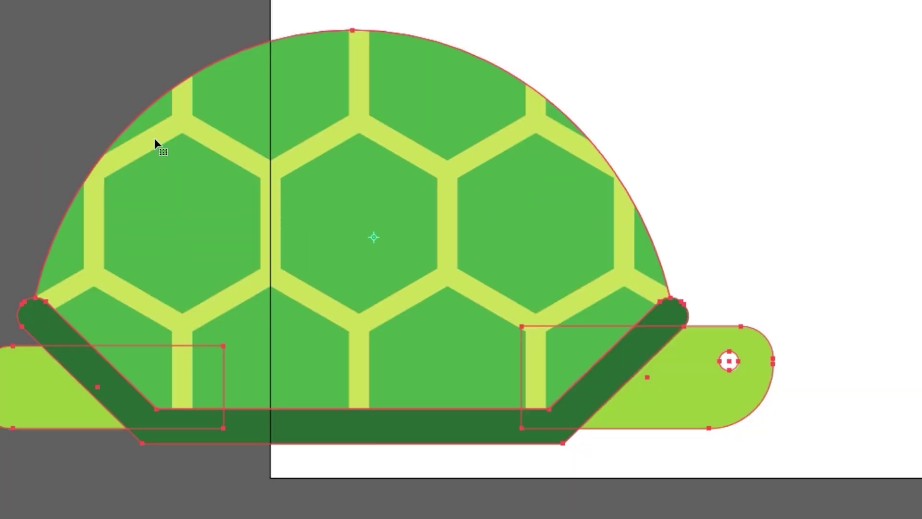
pyautogui.click(173, 143)
pyautogui.scroll(-2, 174, 139)
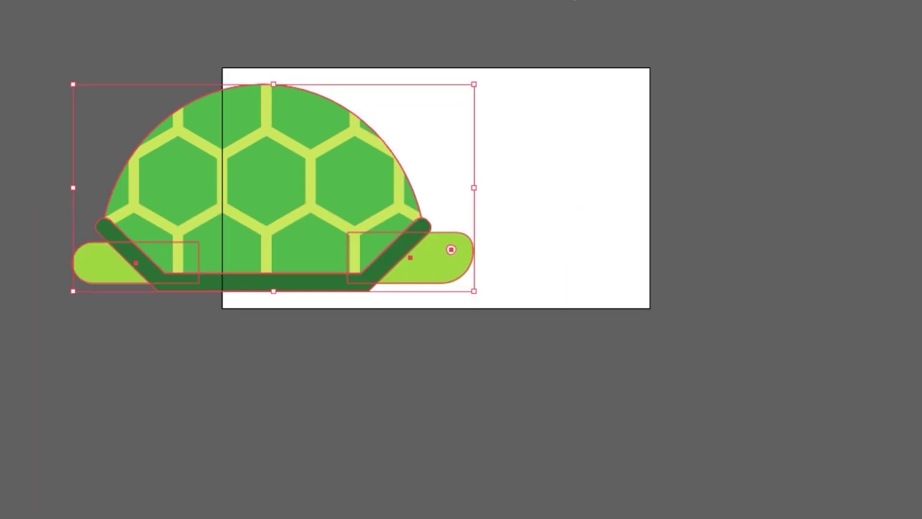
pyautogui.moveTo(174, 140); pyautogui.dragTo(336, 140)
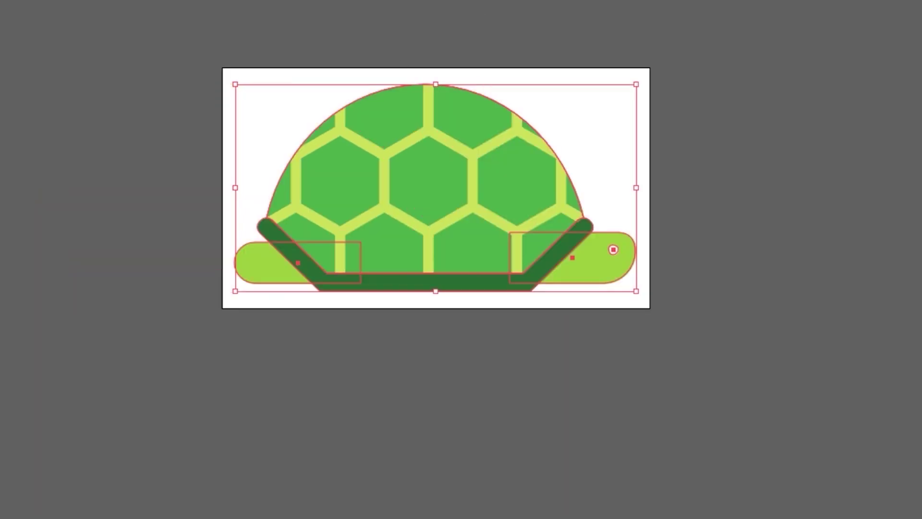
pyautogui.click(713, 229)
pyautogui.scroll(2, 460, 142)
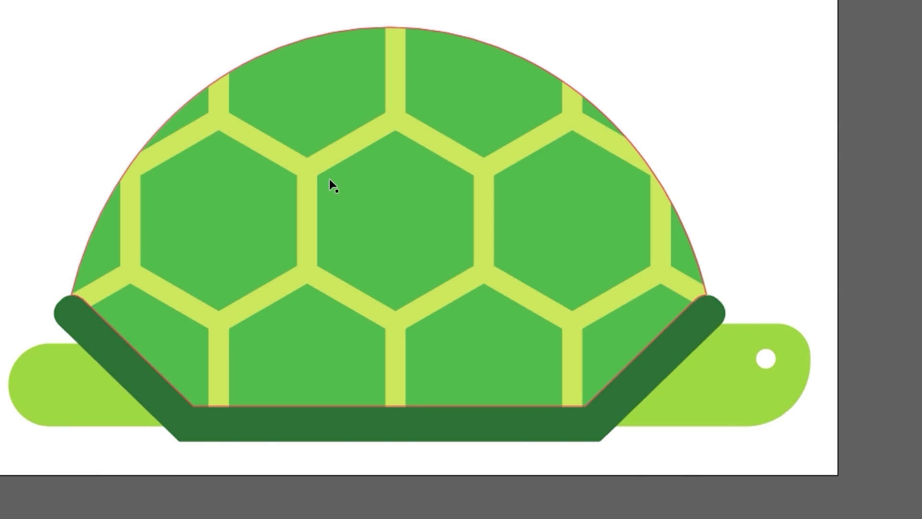
pyautogui.scroll(-2, 216, 355)
pyautogui.scroll(-1, 288, 350)
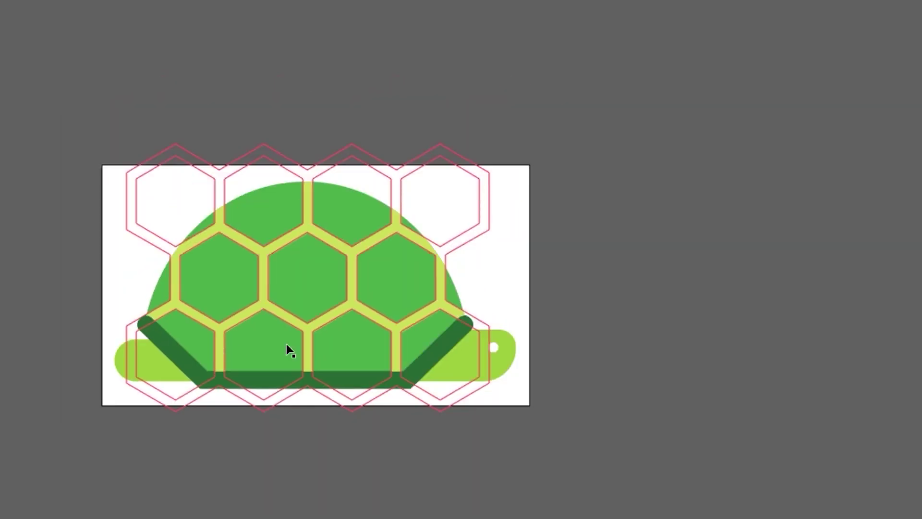
# - Scale the enlarged turtle down uniformly to about 40%
pyautogui.click(358, 339)
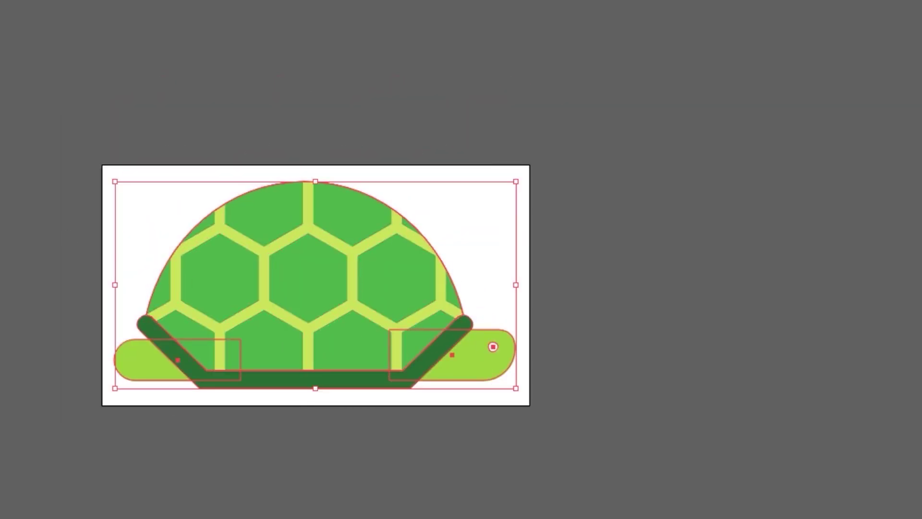
pyautogui.doubleClick(5, 144)
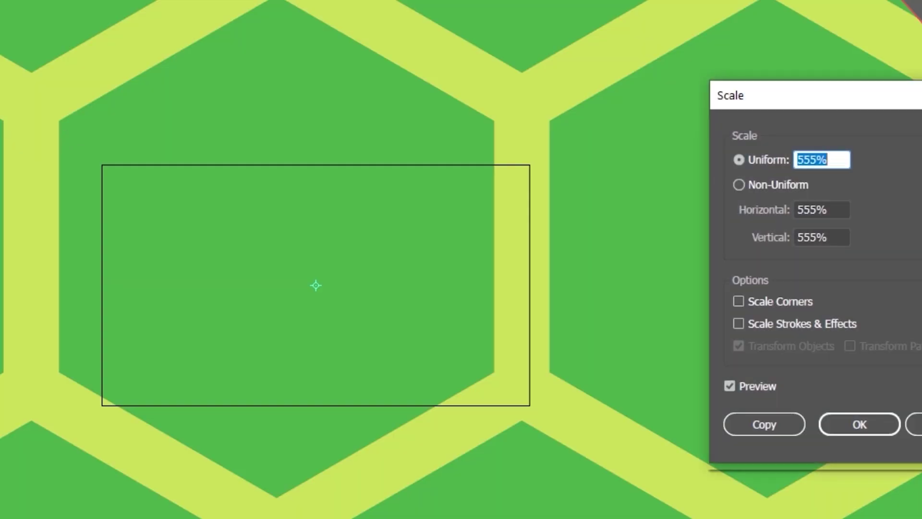
pyautogui.write('70')
pyautogui.press('Tab')
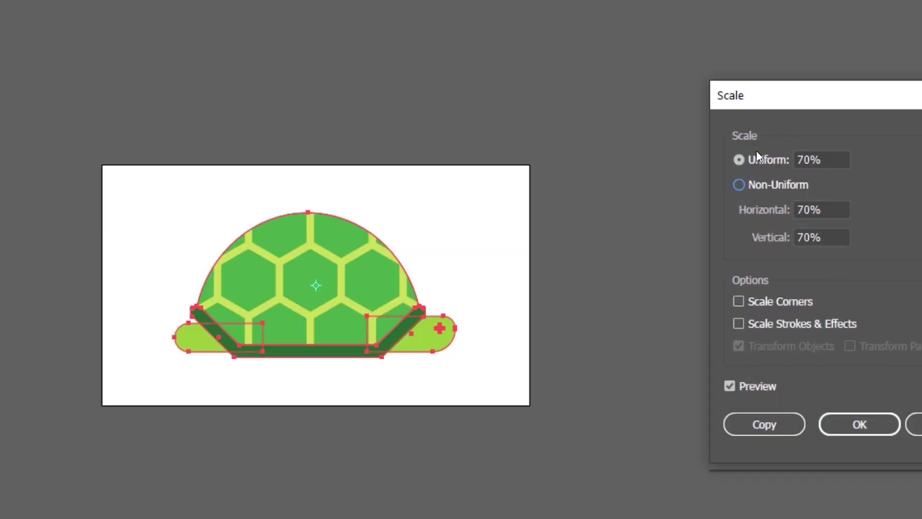
pyautogui.click(830, 156)
pyautogui.write('59')
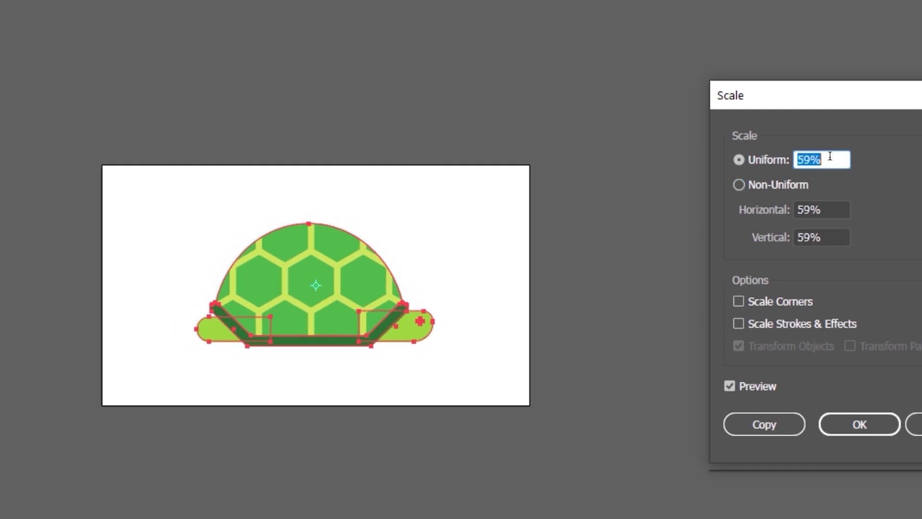
pyautogui.scroll(-10, 830, 156)
pyautogui.scroll(-5, 830, 156)
pyautogui.scroll(-6, 830, 157)
pyautogui.scroll(2, 830, 156)
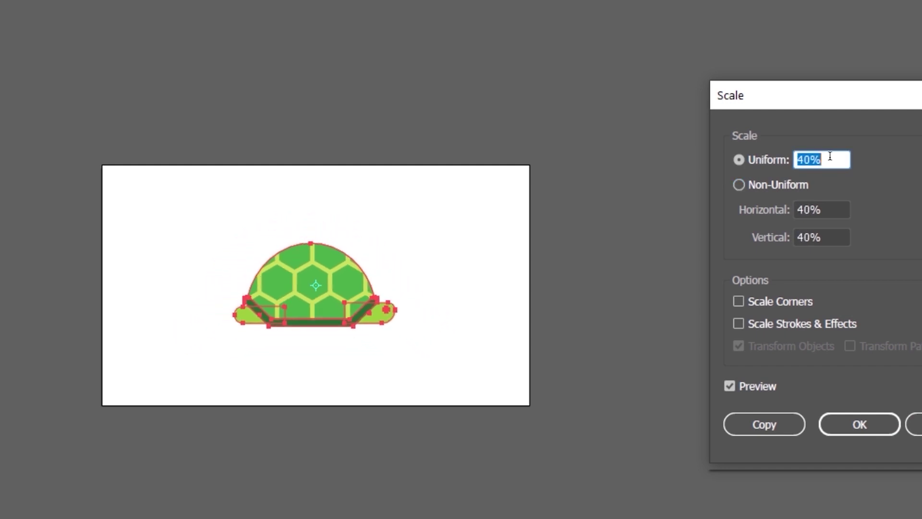
pyautogui.scroll(-1, 830, 156)
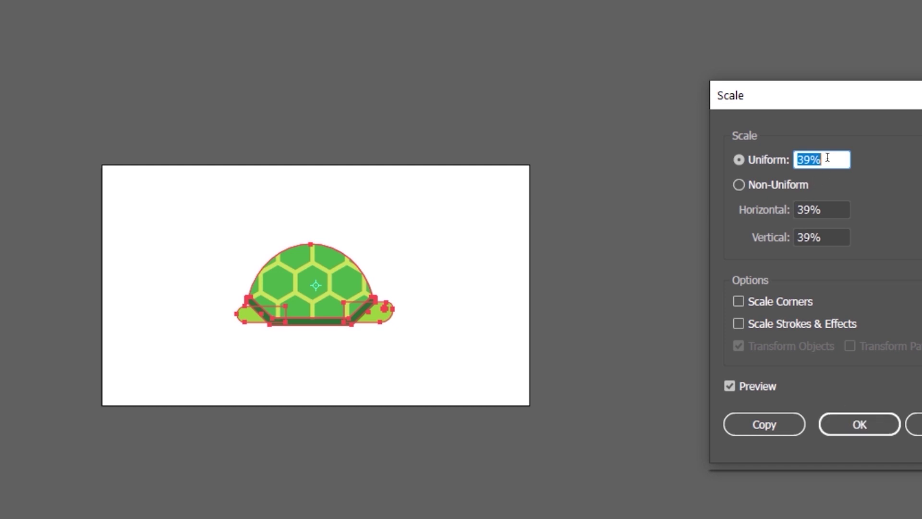
pyautogui.scroll(1, 827, 158)
pyautogui.click(888, 427)
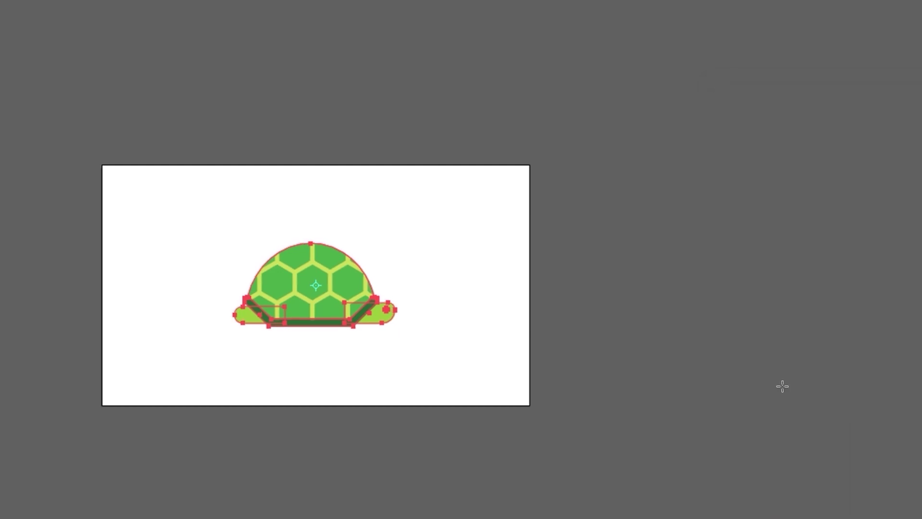
# - Move the turtle to the left side of the artboard
pyautogui.press('v')
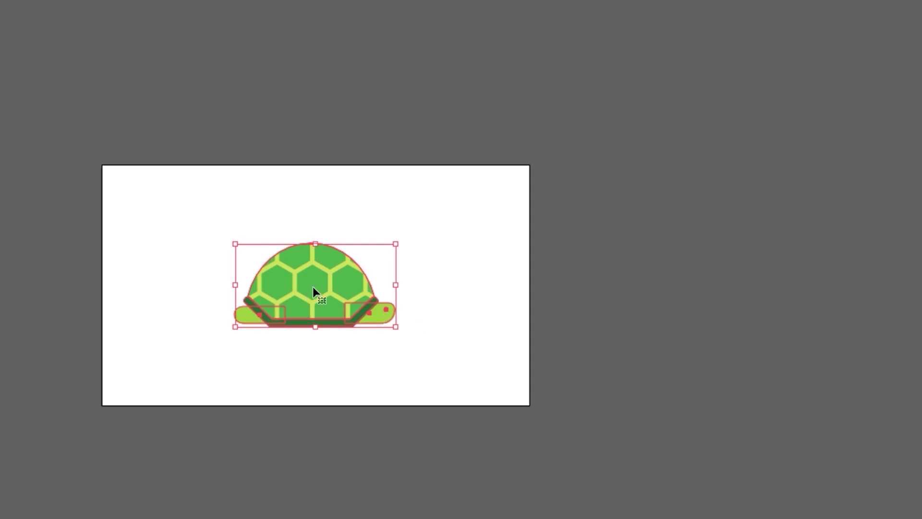
pyautogui.moveTo(314, 292); pyautogui.dragTo(213, 258)
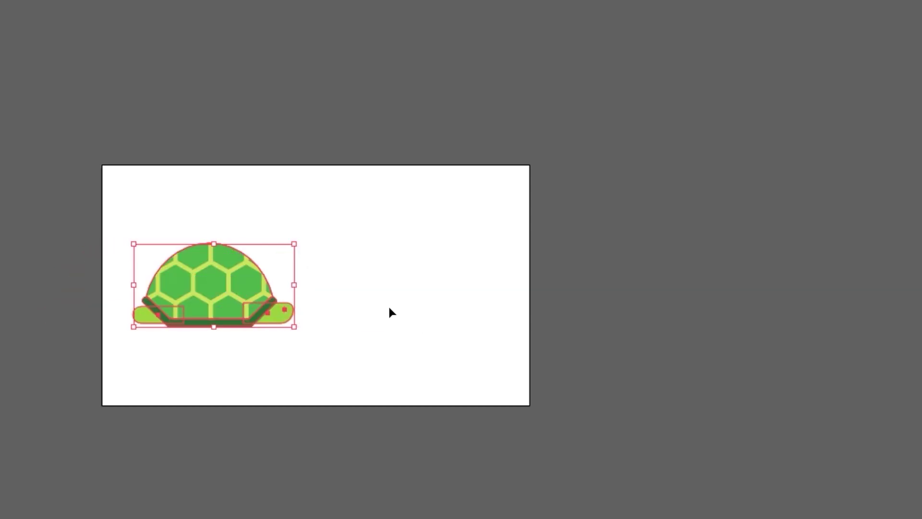
pyautogui.click(390, 313)
pyautogui.scroll(3, 189, 305)
pyautogui.scroll(2, 189, 305)
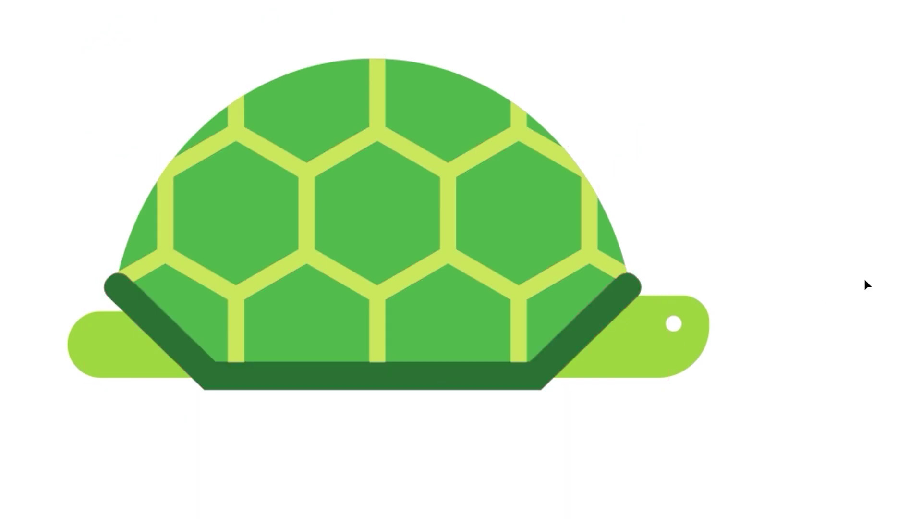
pyautogui.scroll(-2, 64, 181)
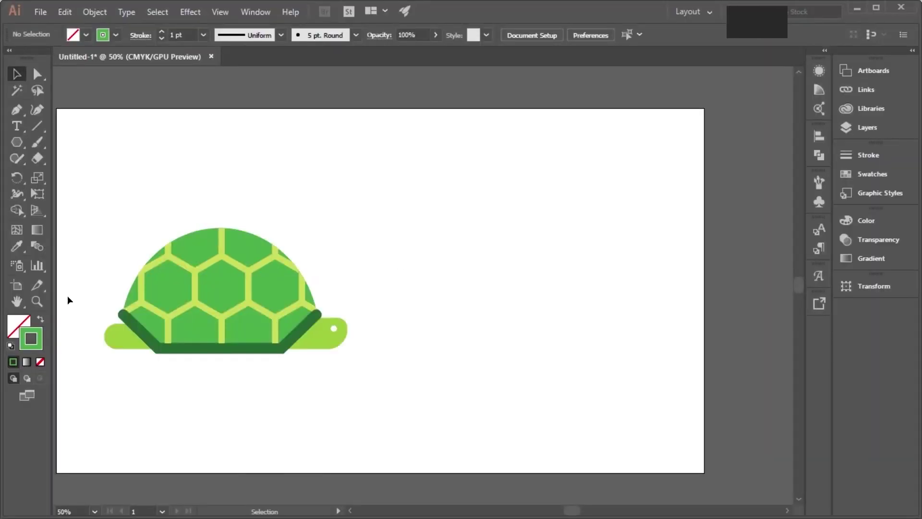
# - Draw a six-sided polygon and flatten it by lowering its side corners and top edge
pyautogui.click(17, 142)
pyautogui.click(538, 286)
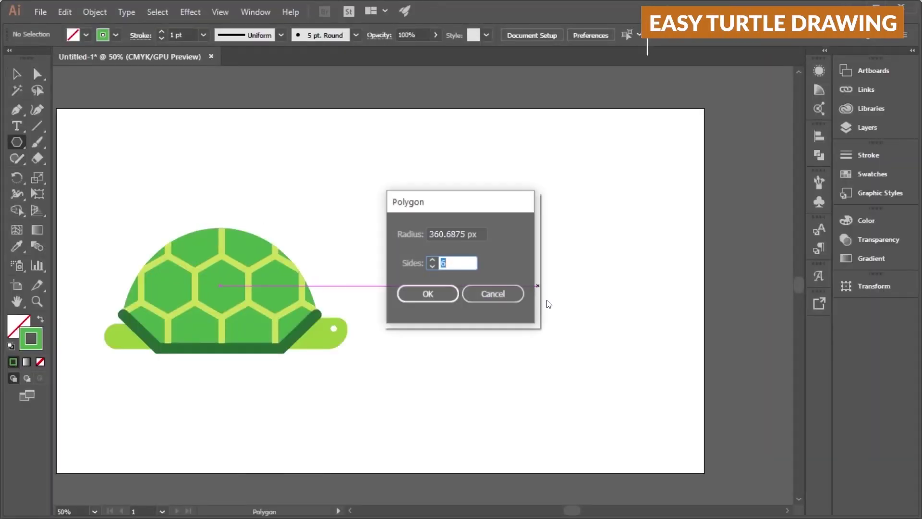
pyautogui.press('Return')
pyautogui.press('v')
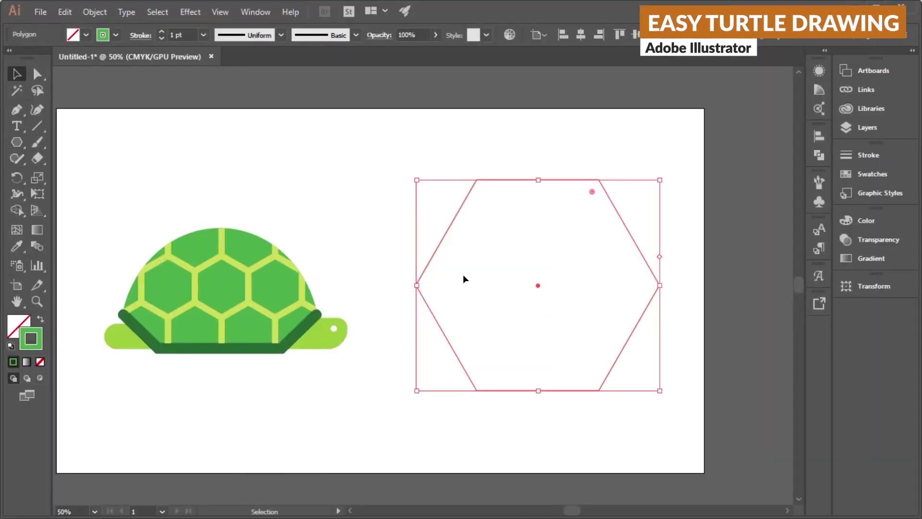
pyautogui.press('a')
pyautogui.moveTo(385, 274); pyautogui.dragTo(692, 331)
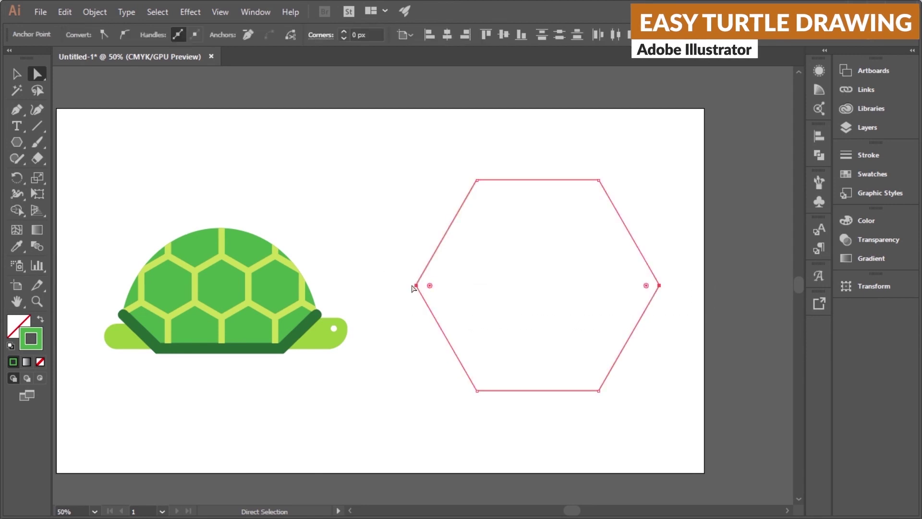
pyautogui.moveTo(415, 285); pyautogui.dragTo(410, 323)
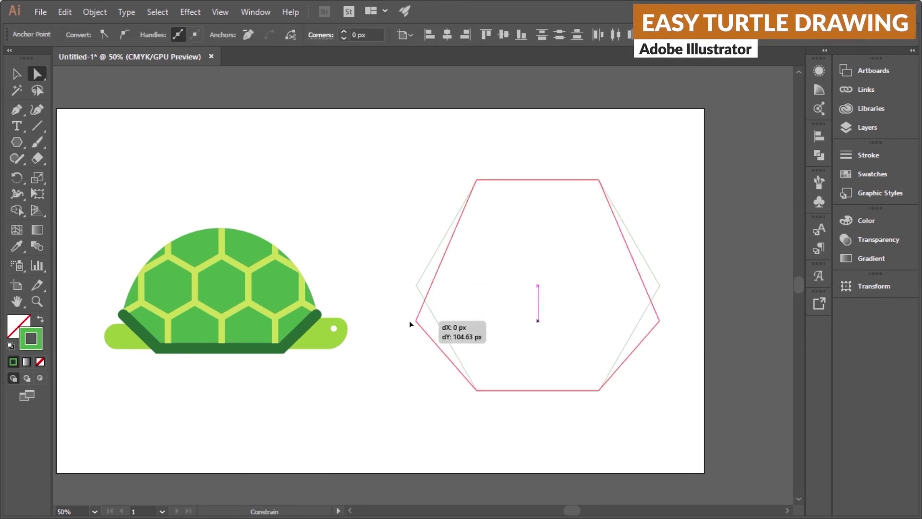
pyautogui.moveTo(409, 321); pyautogui.dragTo(410, 315)
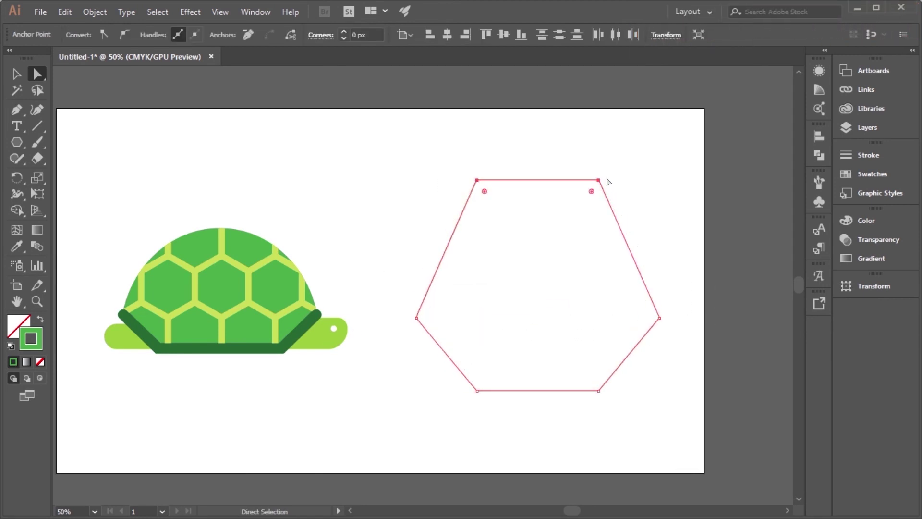
pyautogui.moveTo(606, 181); pyautogui.dragTo(605, 224)
pyautogui.press('v')
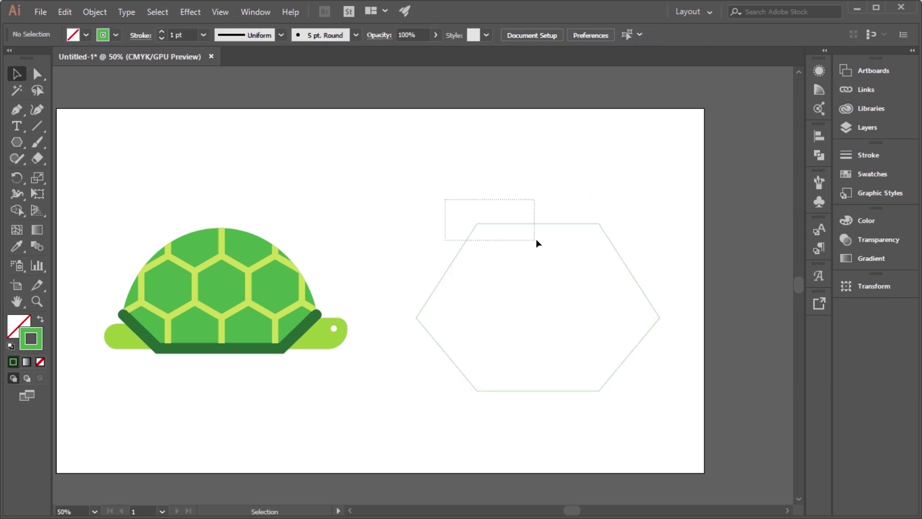
pyautogui.moveTo(444, 200); pyautogui.dragTo(535, 240)
# - Offset the hexagon's path inward by about -29 px to create the inset copy
pyautogui.click(95, 12)
pyautogui.moveTo(109, 304)
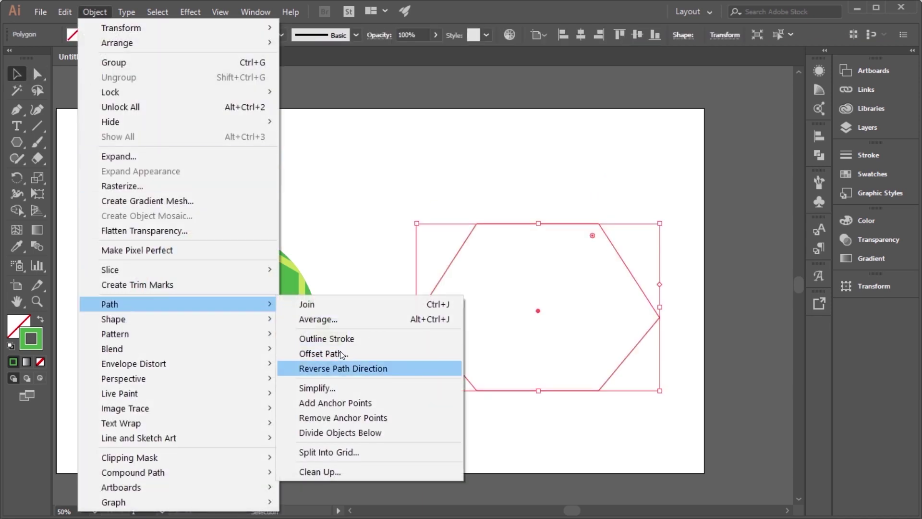
pyautogui.click(343, 354)
pyautogui.click(592, 370)
pyautogui.press('Down')
pyautogui.press('Down')
pyautogui.press('Down')
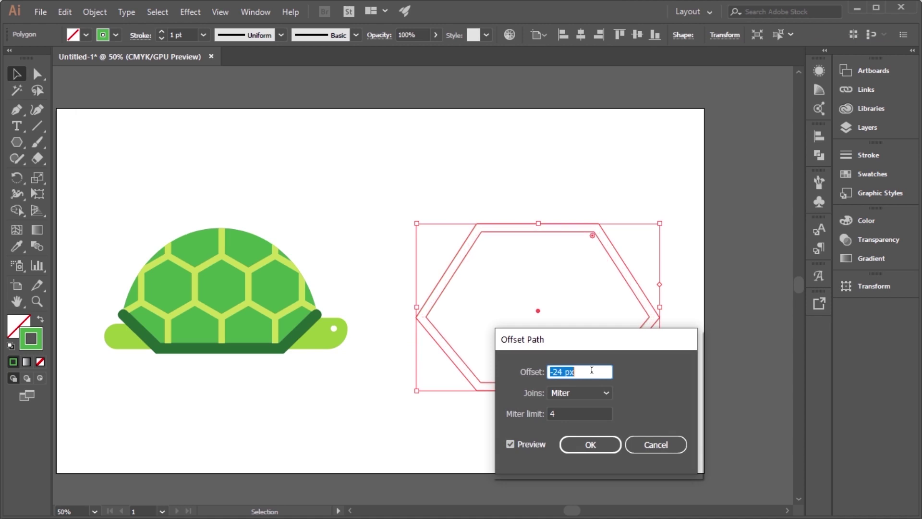
pyautogui.press('Down')
pyautogui.press('Down')
pyautogui.press('Down')
pyautogui.press('Down')
pyautogui.press('Down')
pyautogui.press('Down')
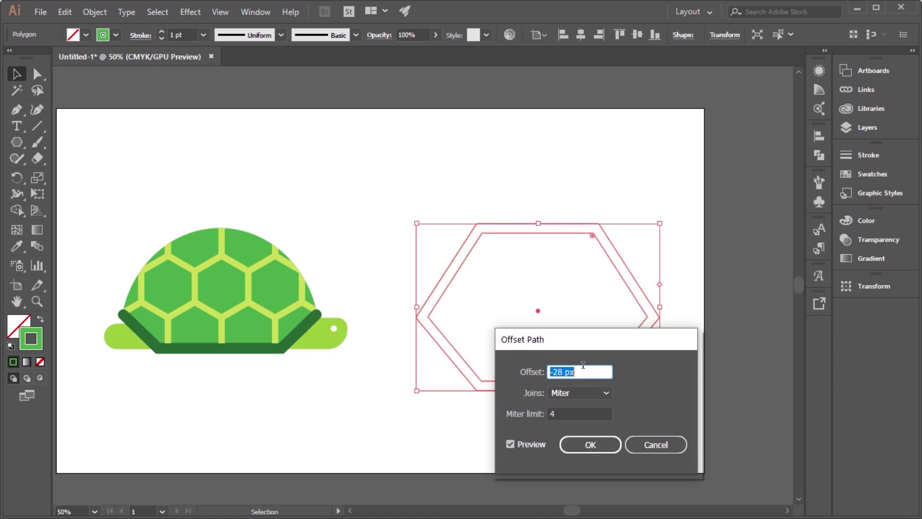
pyautogui.press('Return')
pyautogui.click(428, 318)
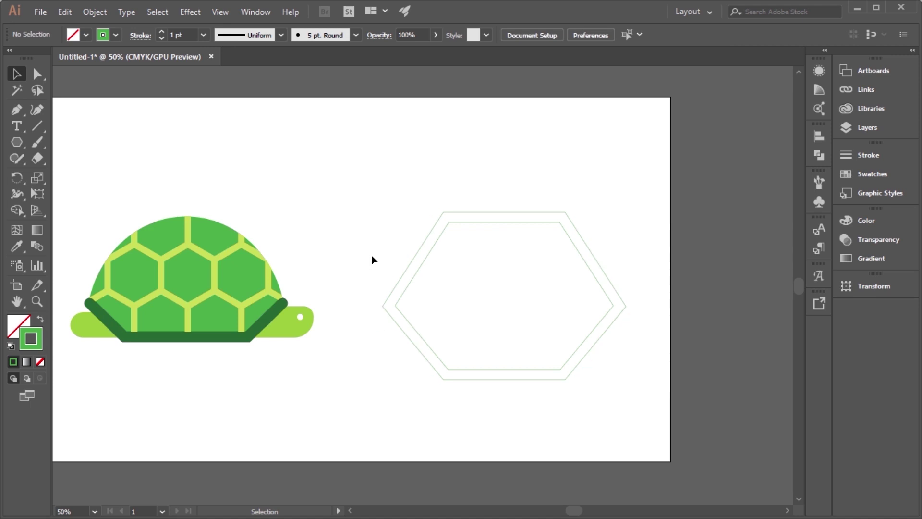
# - Move both hexagons up and draw a long thin rectangle across their base
pyautogui.moveTo(368, 144); pyautogui.dragTo(517, 280)
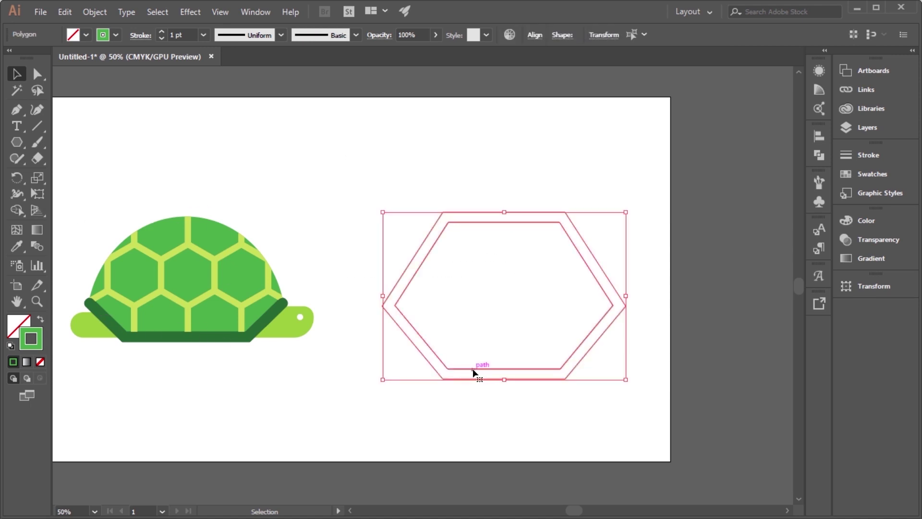
pyautogui.moveTo(474, 372); pyautogui.dragTo(473, 334)
pyautogui.click(400, 377)
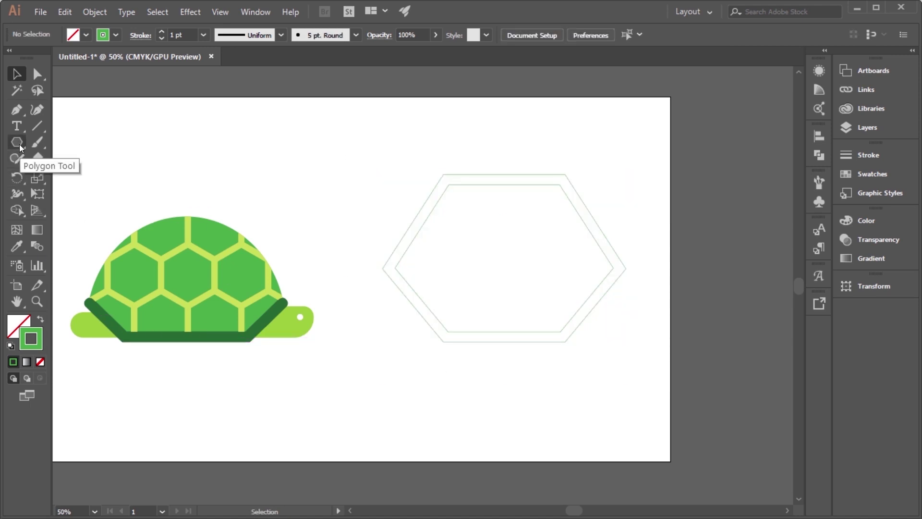
pyautogui.moveTo(20, 145); pyautogui.dragTo(62, 140)
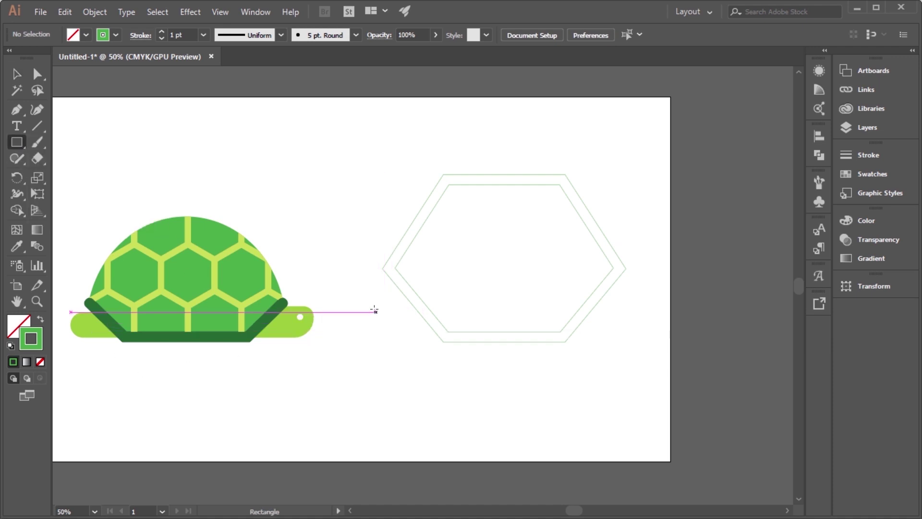
pyautogui.moveTo(374, 312)
pyautogui.mouseDown()
pyautogui.moveTo(491, 332)
pyautogui.moveTo(622, 328)
pyautogui.moveTo(620, 337)
pyautogui.mouseUp()
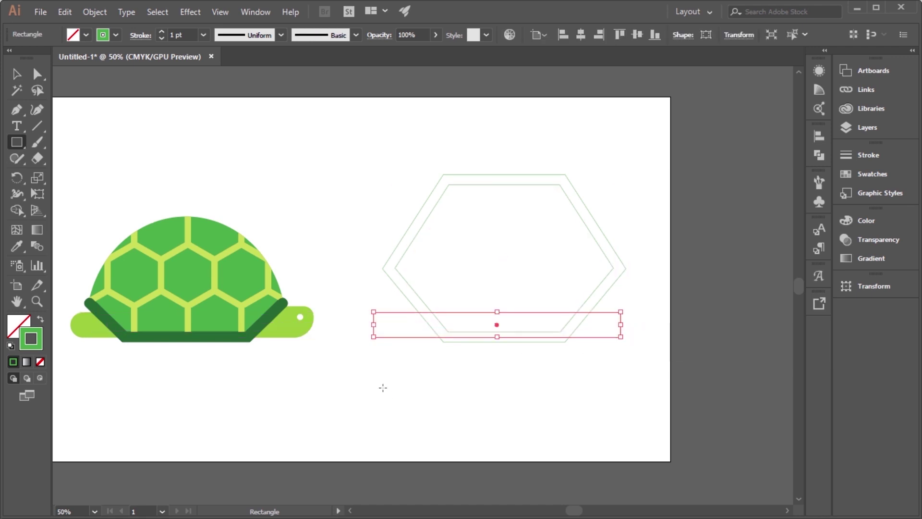
# - Horizontally centre the rectangle on the hexagon using the Align options
pyautogui.press('v')
pyautogui.keyDown('shift'); pyautogui.click(498, 181); pyautogui.keyUp('shift')
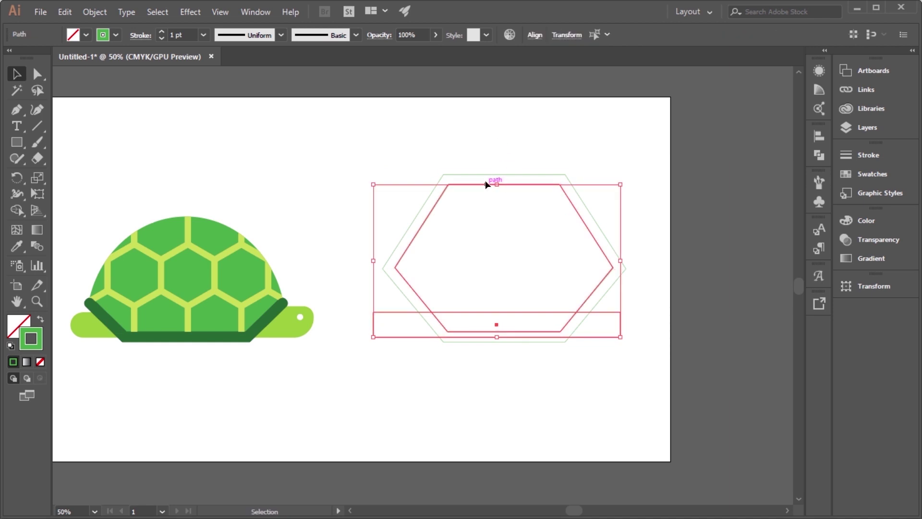
pyautogui.click(534, 38)
pyautogui.click(424, 74)
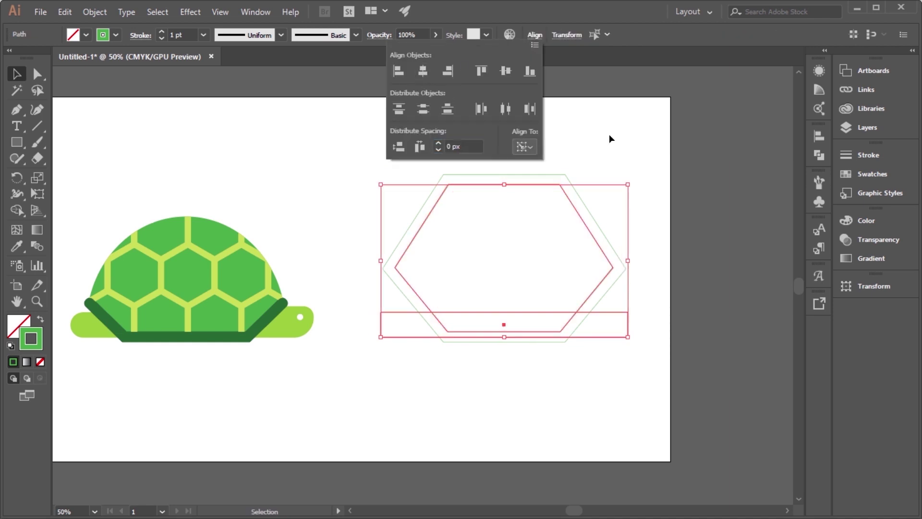
pyautogui.click(571, 195)
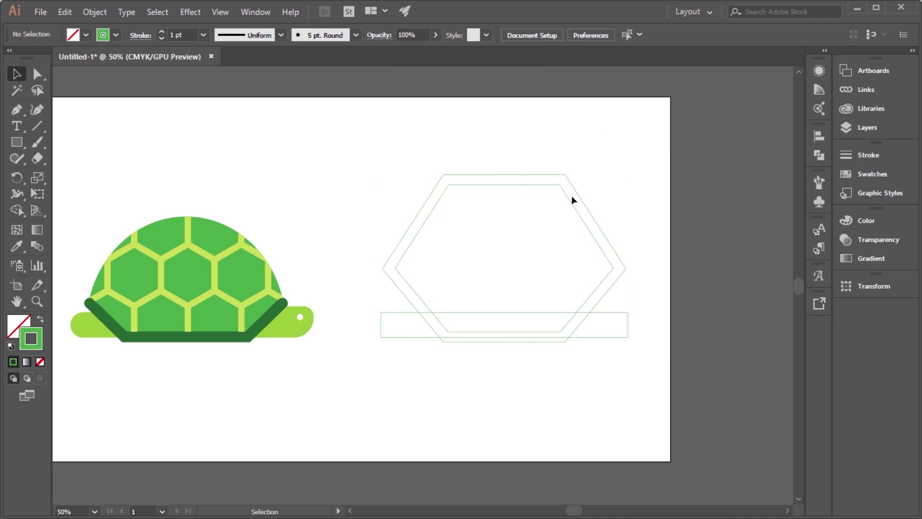
pyautogui.click(388, 337)
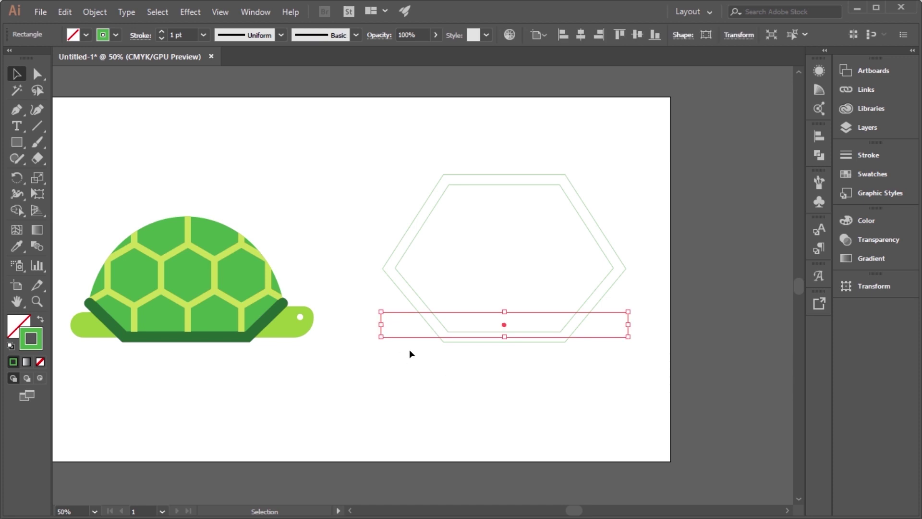
# - Raise the bar's top edge and shorten it from the left side
pyautogui.scroll(1, 430, 344)
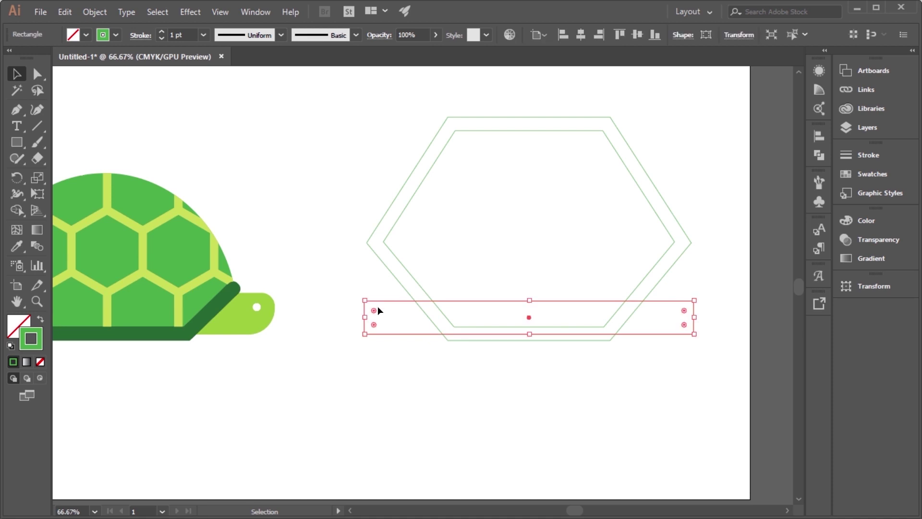
pyautogui.scroll(-1, 372, 312)
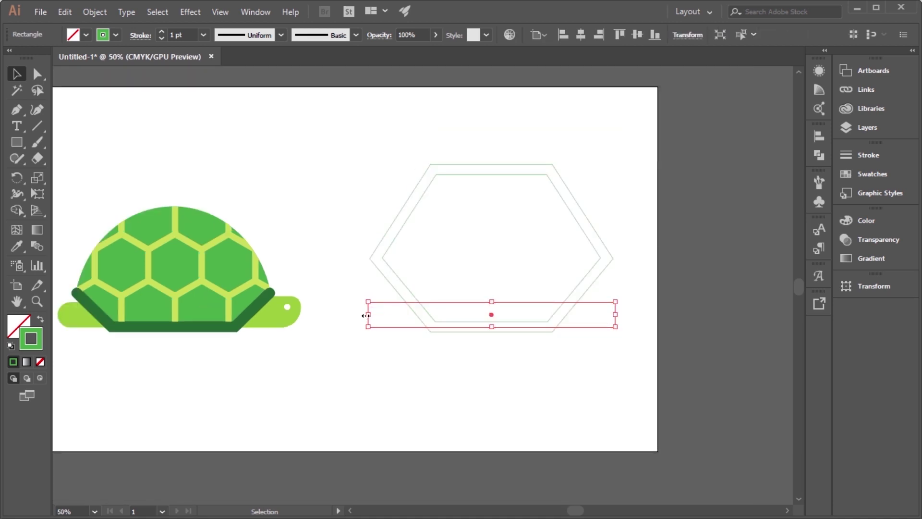
pyautogui.moveTo(494, 299); pyautogui.dragTo(494, 295)
pyautogui.moveTo(368, 313); pyautogui.dragTo(505, 304)
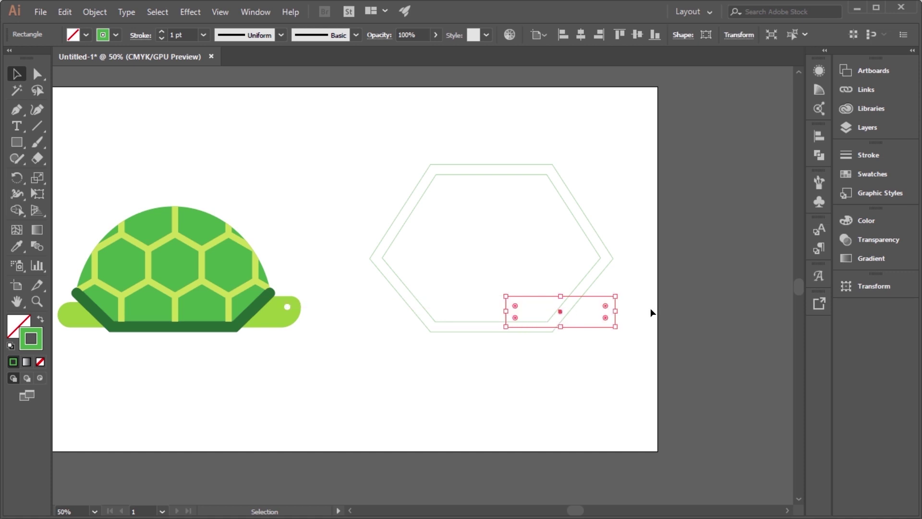
pyautogui.scroll(1, 651, 307)
# - Round the bar's top-right and bottom-right corners with live corner widgets
pyautogui.click(610, 288)
pyautogui.press('a')
pyautogui.click(603, 292)
pyautogui.scroll(2, 616, 304)
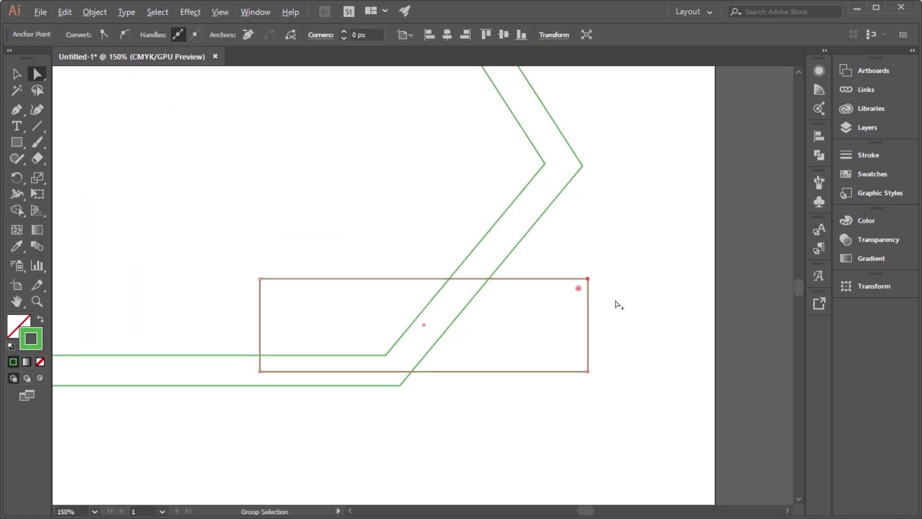
pyautogui.moveTo(576, 291); pyautogui.dragTo(563, 303)
pyautogui.scroll(-1, 581, 370)
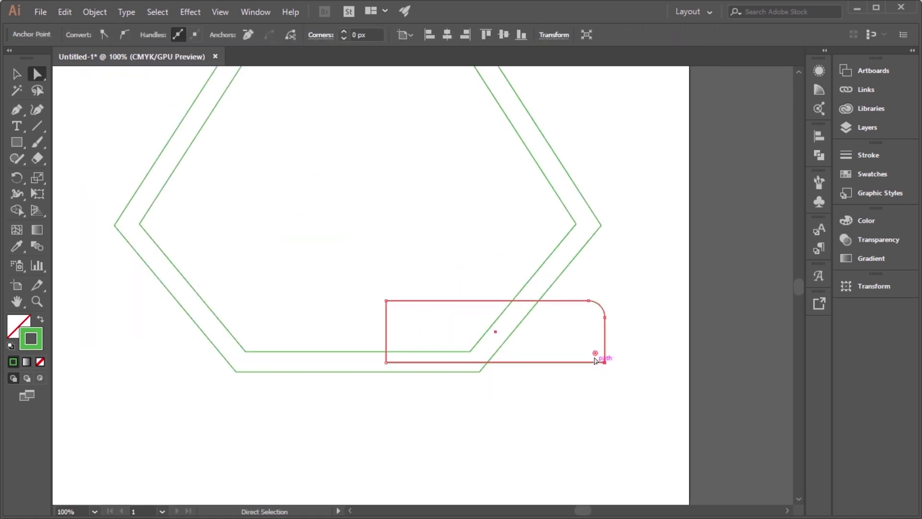
pyautogui.moveTo(601, 356); pyautogui.dragTo(544, 341)
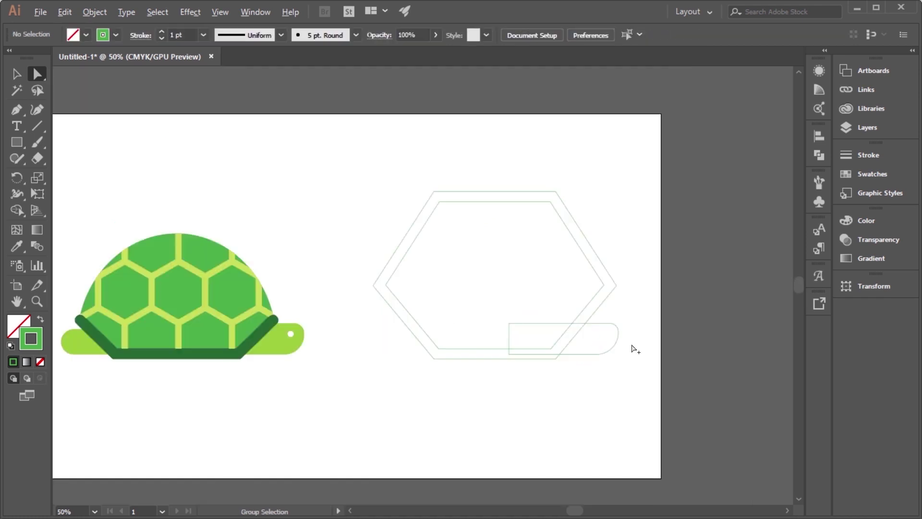
# - Narrow the left bar into a short piece and round its left corners
pyautogui.press('v')
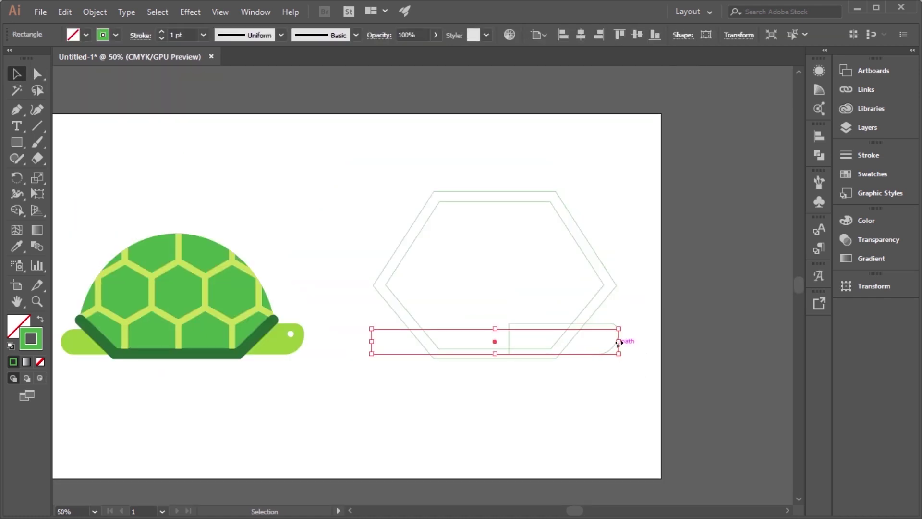
pyautogui.moveTo(619, 341); pyautogui.dragTo(459, 342)
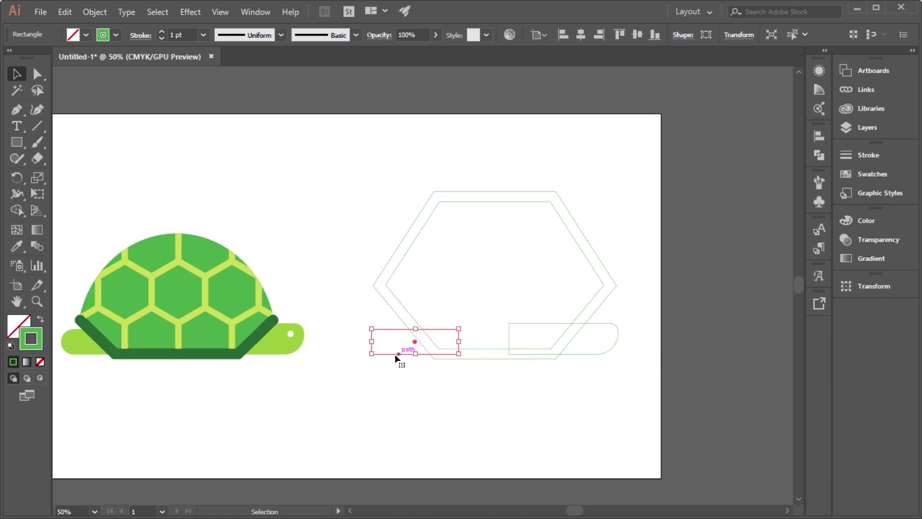
pyautogui.hotkey('ctrl', '+')
pyautogui.press('a')
pyautogui.click(374, 302)
pyautogui.moveTo(374, 302)
pyautogui.mouseDown()
pyautogui.moveTo(422, 365)
pyautogui.moveTo(471, 362)
pyautogui.mouseUp()
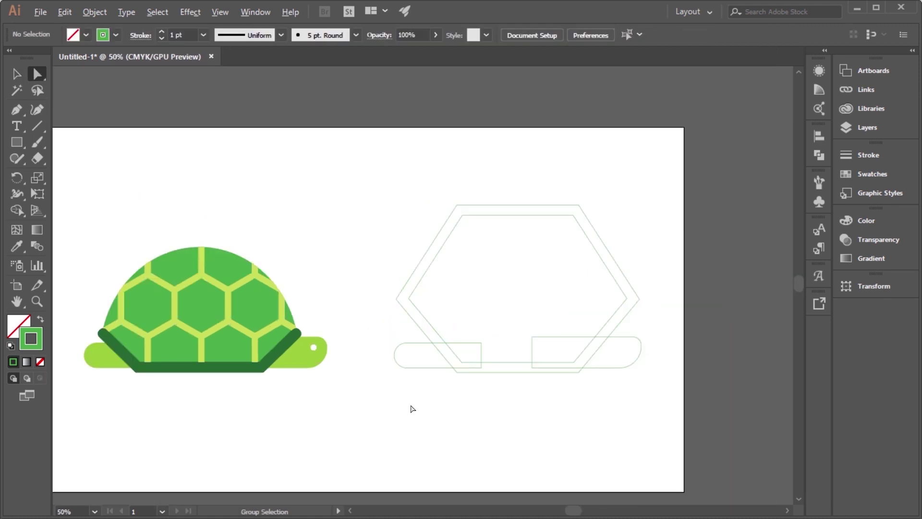
# - Duplicate the outer hexagon straight below the original
pyautogui.click(488, 204)
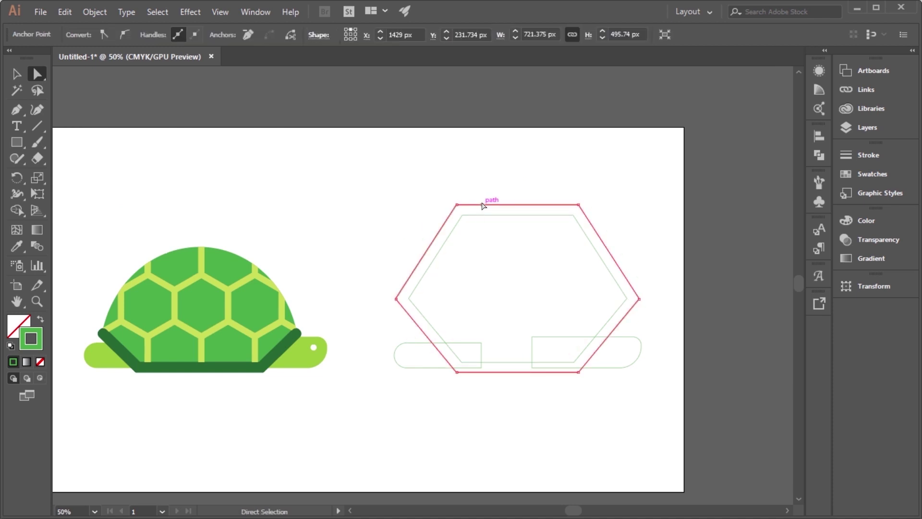
pyautogui.press('v')
pyautogui.click(459, 207)
pyautogui.moveTo(504, 207); pyautogui.dragTo(498, 294)
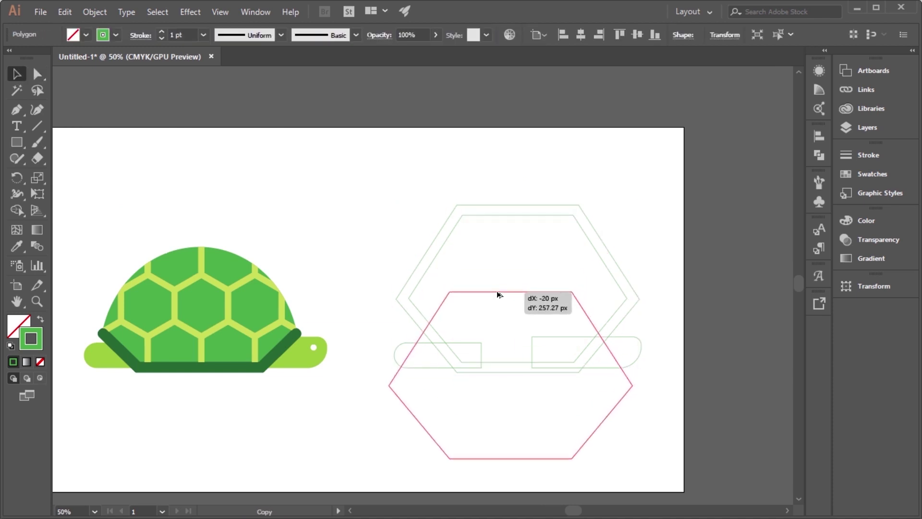
pyautogui.moveTo(498, 293); pyautogui.dragTo(497, 278)
# - Raise the copy's left and right side anchors to reshape it
pyautogui.press('a')
pyautogui.moveTo(378, 369); pyautogui.dragTo(402, 387)
pyautogui.moveTo(631, 373); pyautogui.dragTo(632, 374)
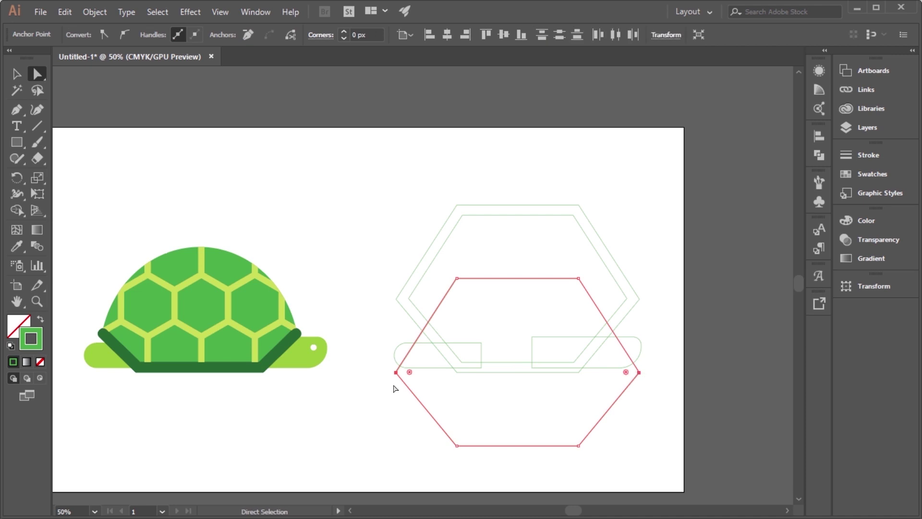
pyautogui.moveTo(396, 373); pyautogui.dragTo(391, 354)
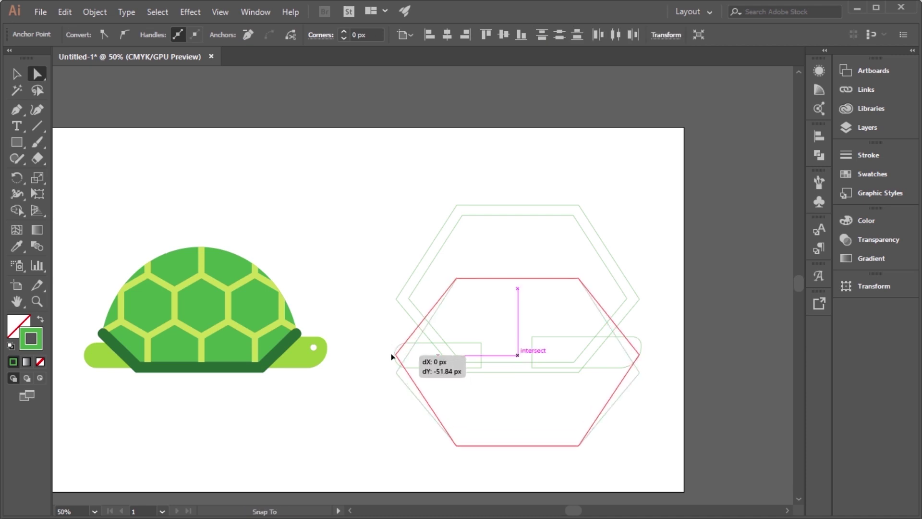
# - Use Shape Builder to delete the lower regions, leaving a U-shaped band
pyautogui.press('v')
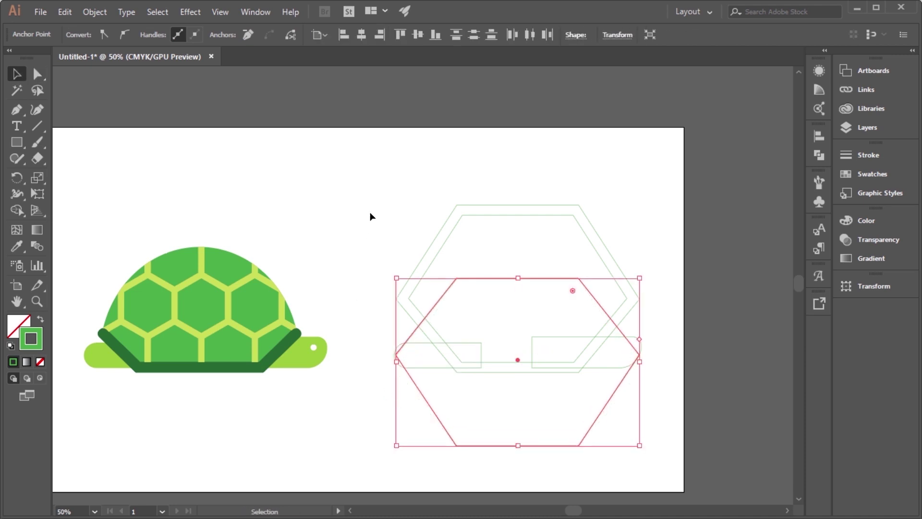
pyautogui.moveTo(498, 232); pyautogui.dragTo(500, 233)
pyautogui.hotkey('shift', 'm')
pyautogui.keyDown('alt'); pyautogui.click(518, 409); pyautogui.keyUp('alt')
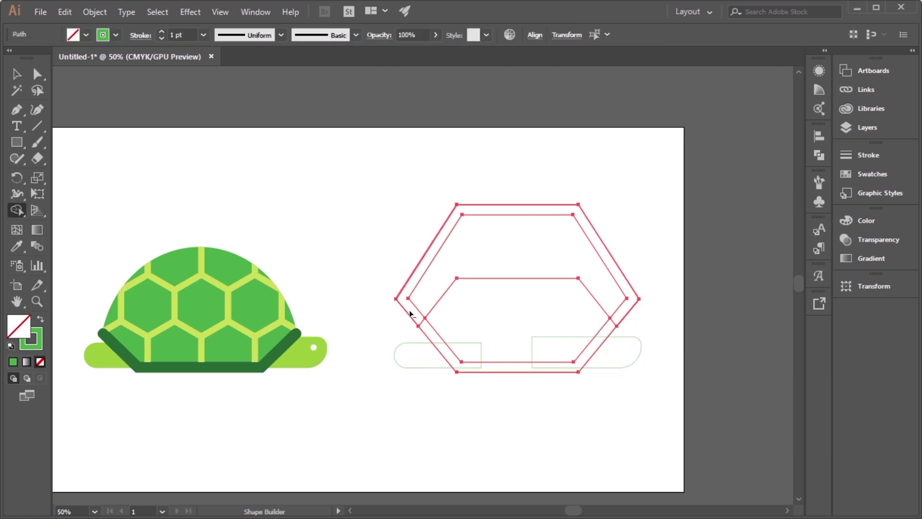
pyautogui.moveTo(372, 311)
pyautogui.mouseDown()
pyautogui.moveTo(463, 286)
pyautogui.moveTo(637, 302)
pyautogui.mouseUp()
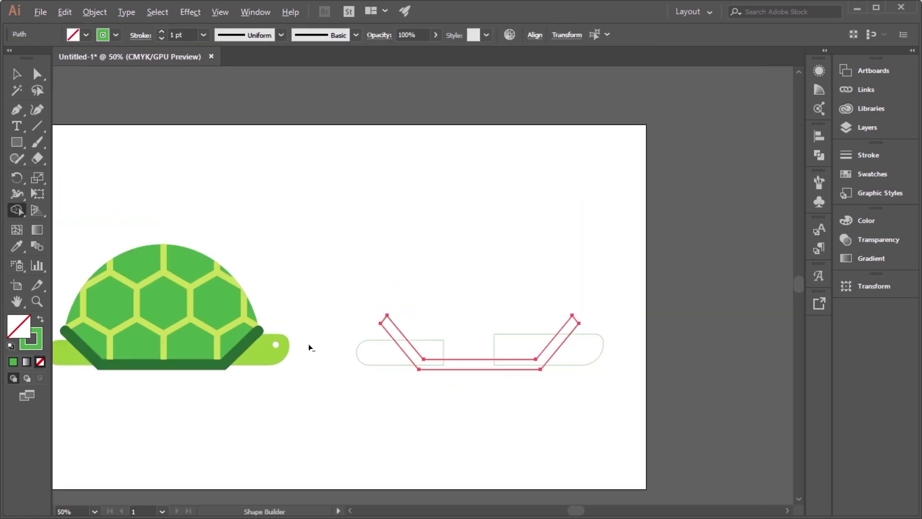
# - Round the band's two top tips to a 15 px radius
pyautogui.press('v')
pyautogui.click(358, 341)
pyautogui.scroll(1, 461, 327)
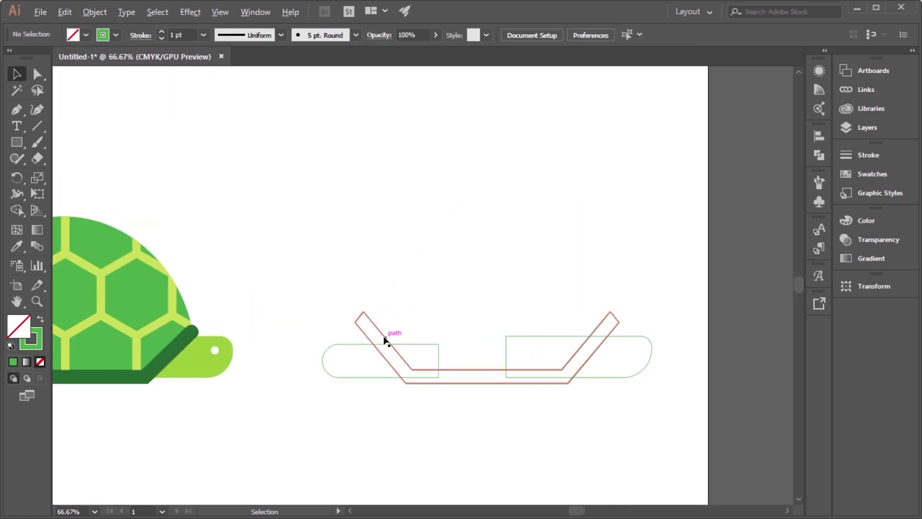
pyautogui.press('a')
pyautogui.moveTo(319, 304)
pyautogui.mouseDown()
pyautogui.moveTo(387, 324)
pyautogui.moveTo(374, 335)
pyautogui.mouseUp()
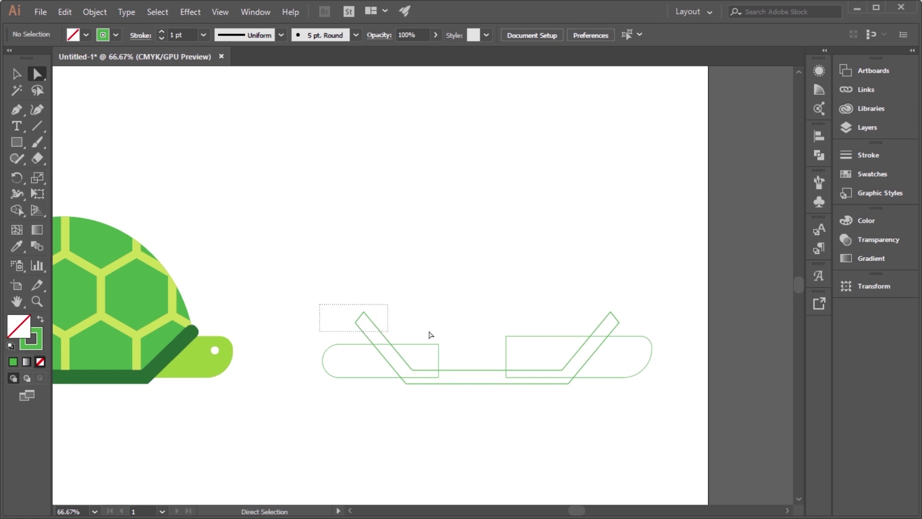
pyautogui.moveTo(431, 335); pyautogui.dragTo(639, 329)
pyautogui.hotkey('ctrl', '+')
pyautogui.hotkey('ctrl', '+')
pyautogui.hotkey('ctrl', '+')
pyautogui.moveTo(246, 298); pyautogui.dragTo(247, 319)
pyautogui.hotkey('ctrl', '-')
pyautogui.hotkey('ctrl', '-')
pyautogui.hotkey('ctrl', '-')
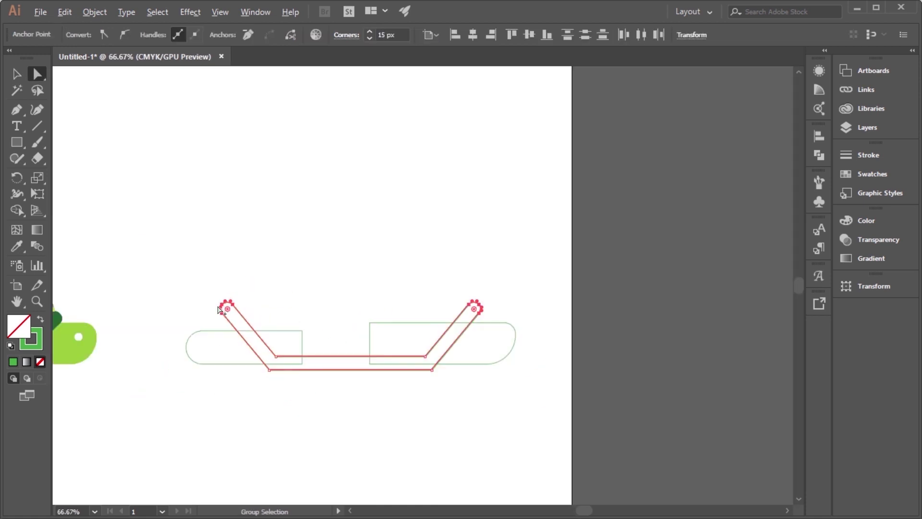
pyautogui.hotkey('ctrl', '-')
# - Move the bracket outline slightly to the right
pyautogui.press('v')
pyautogui.moveTo(405, 289); pyautogui.dragTo(411, 311)
pyautogui.hotkey('ctrl', '+')
pyautogui.click(298, 342)
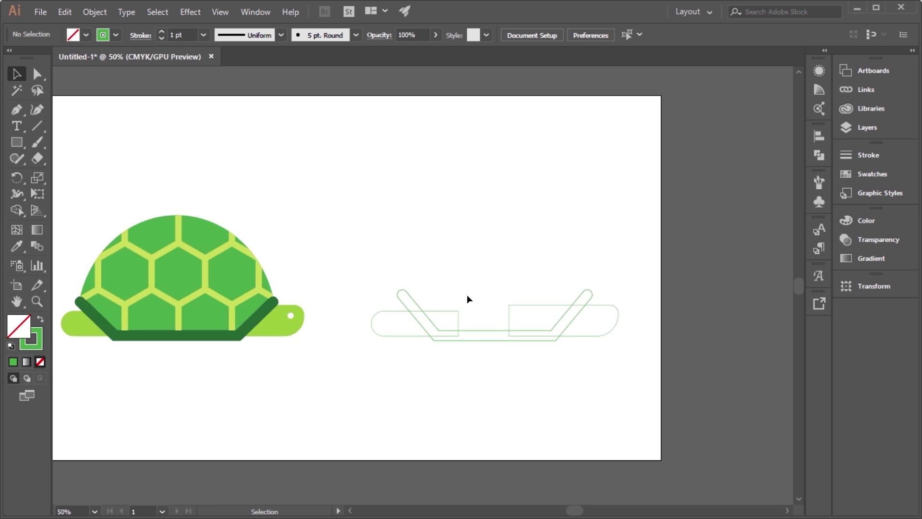
pyautogui.press('alt')
pyautogui.press('l')
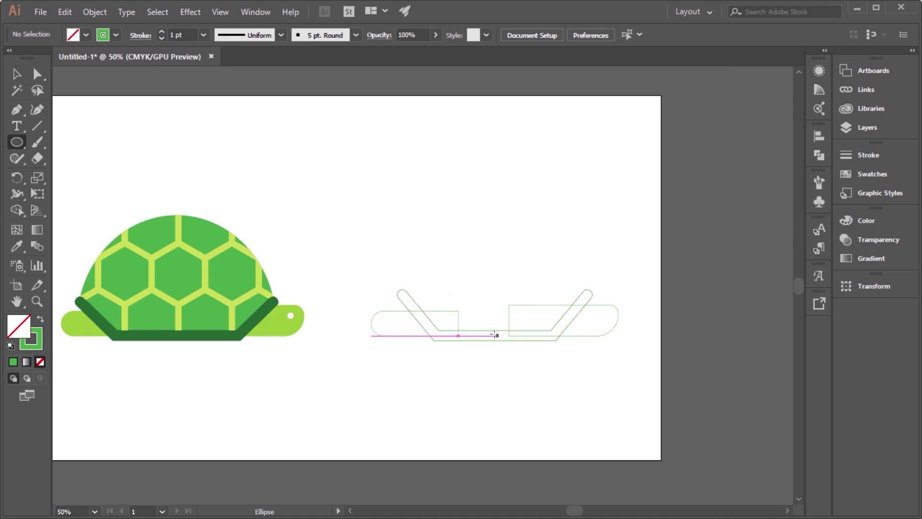
# - Draw a large oval ellipse over the bracket
pyautogui.moveTo(496, 336)
pyautogui.mouseDown()
pyautogui.moveTo(485, 290)
pyautogui.moveTo(393, 214)
pyautogui.mouseUp()
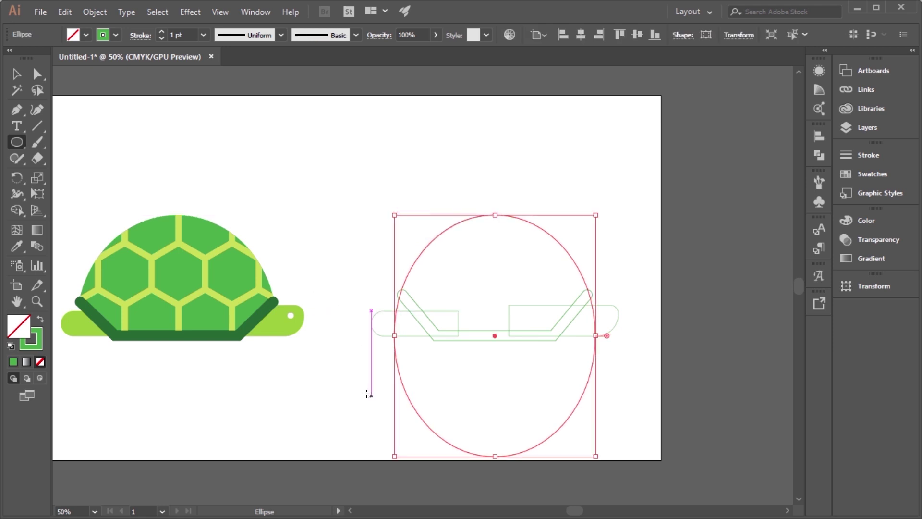
pyautogui.moveTo(394, 335); pyautogui.dragTo(383, 333)
pyautogui.press('v')
pyautogui.click(373, 352)
# - Scale the bracket non-uniformly to 110% horizontally
pyautogui.click(413, 304)
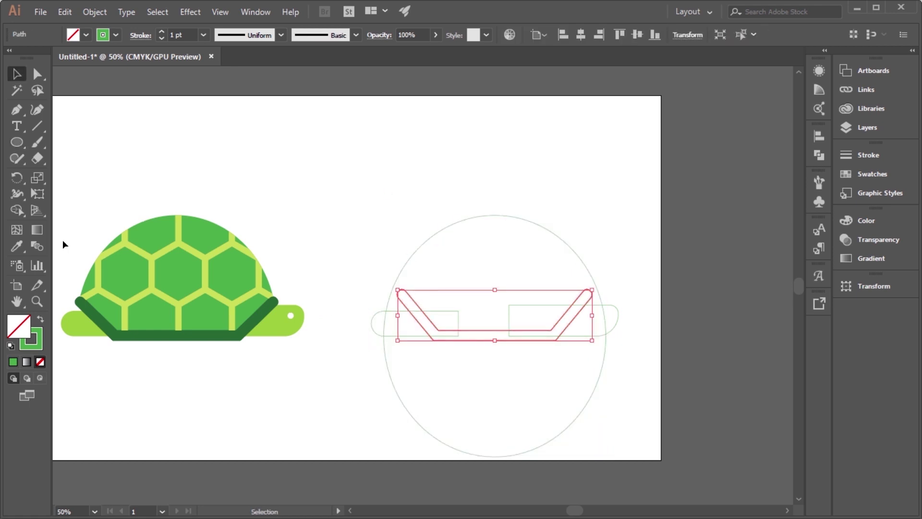
pyautogui.doubleClick(38, 177)
pyautogui.write('100')
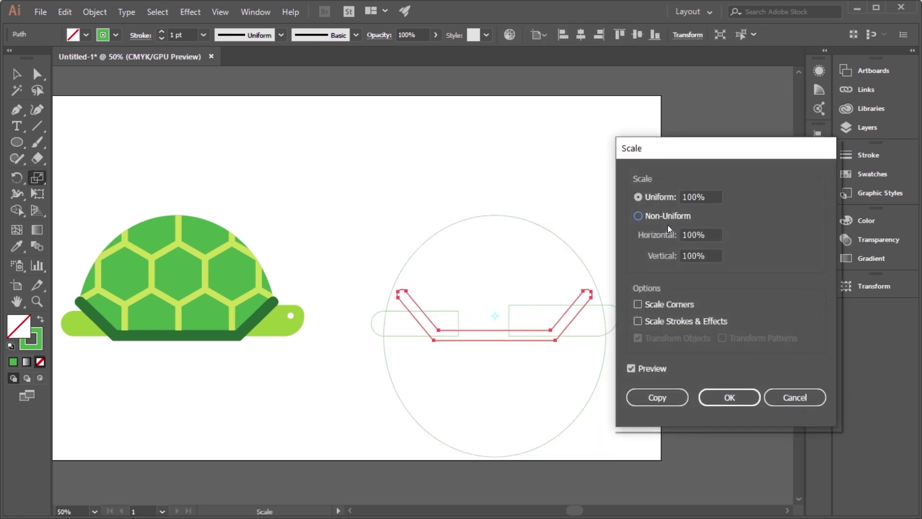
pyautogui.click(691, 232)
pyautogui.hotkey('shift', 'Up')
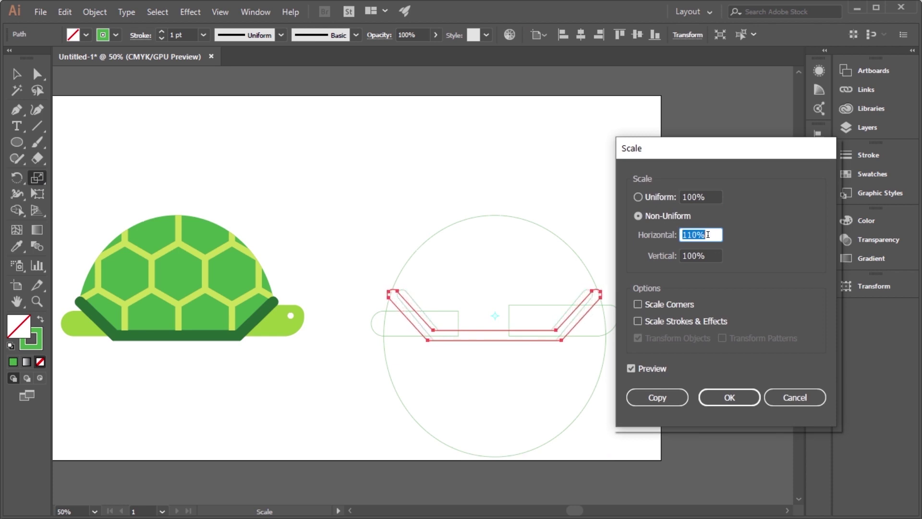
pyautogui.click(730, 397)
# - Zoom between views to inspect the widened bracket against both turtles
pyautogui.press('v')
pyautogui.click(581, 286)
pyautogui.hotkey('ctrl', '1')
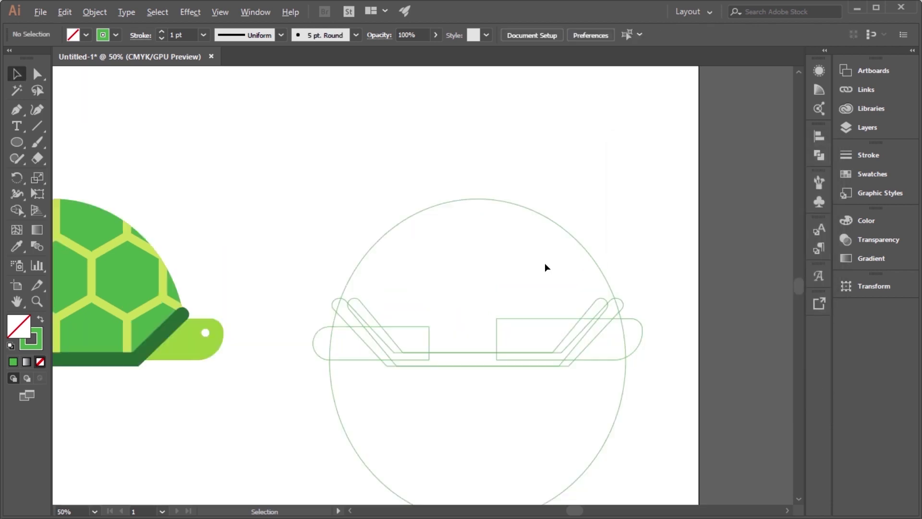
pyautogui.click(272, 324)
pyautogui.click(658, 206)
pyautogui.hotkey('ctrl', '0')
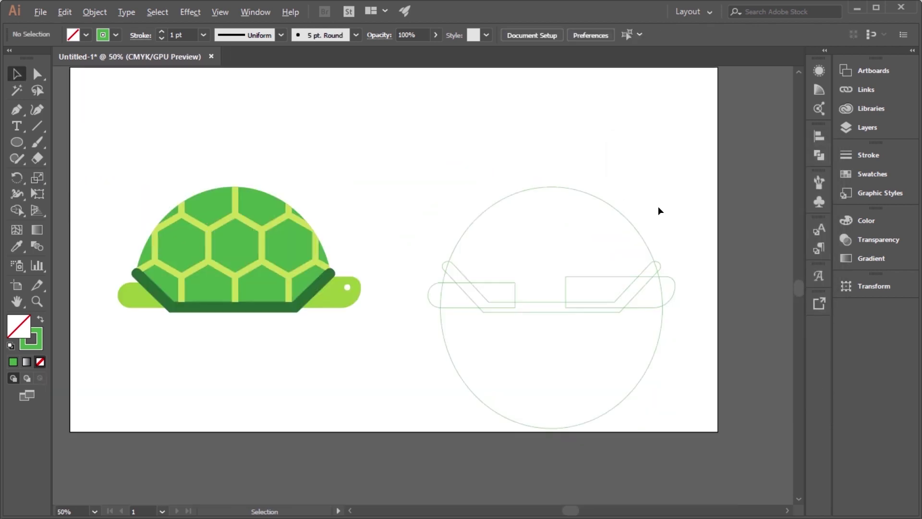
pyautogui.hotkey('ctrl', '1')
pyautogui.hotkey('ctrl', '0')
pyautogui.hotkey('ctrl', '+')
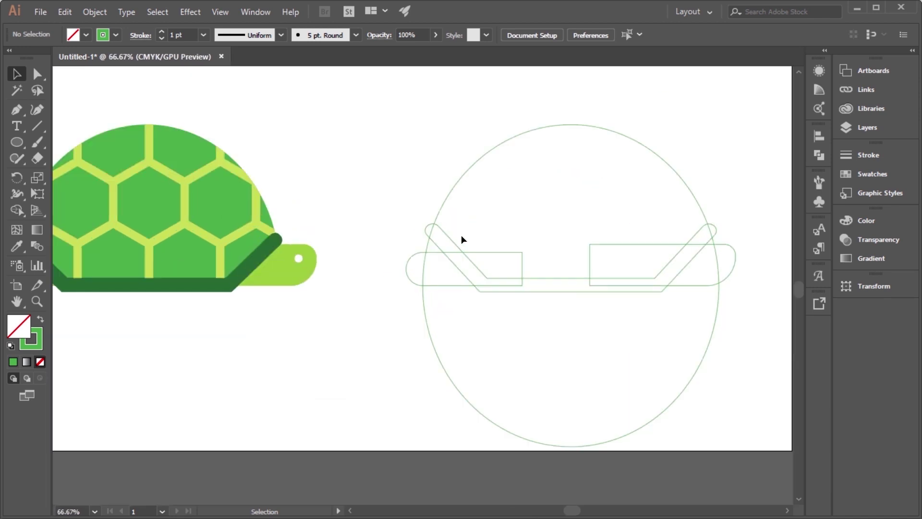
pyautogui.click(450, 241)
pyautogui.click(400, 151)
pyautogui.hotkey('ctrl', '0')
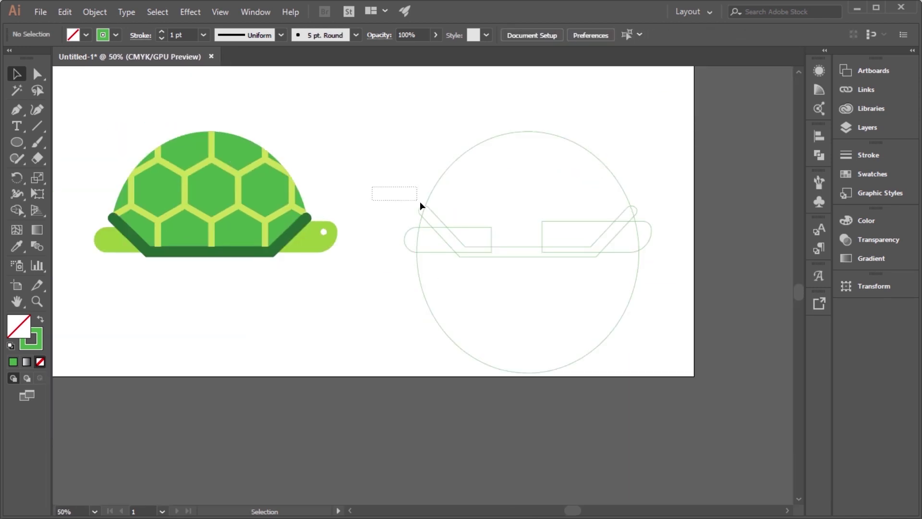
# - Shape Builder-merge the ellipse's upper area into the bracket as a domed shell
pyautogui.click(420, 200)
pyautogui.hotkey('ctrl', '1')
pyautogui.hscroll(2, 374, 189)
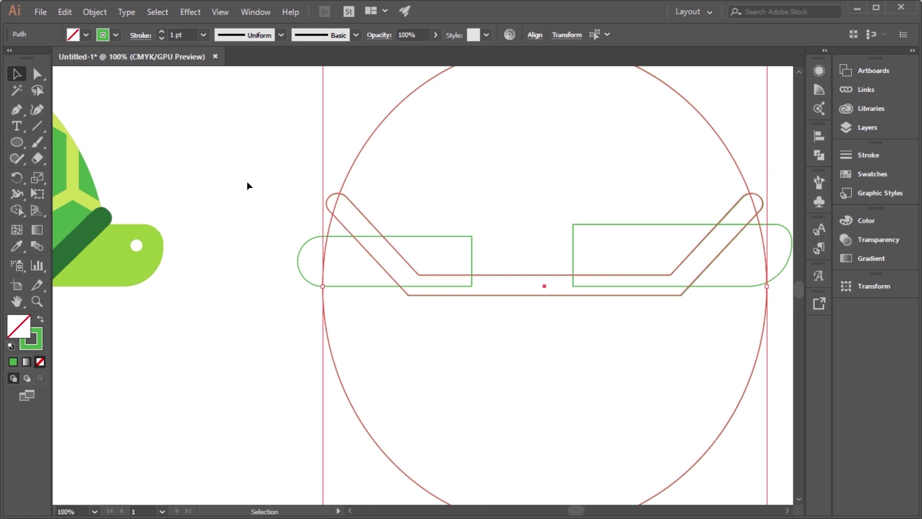
pyautogui.click(17, 210)
pyautogui.moveTo(350, 364); pyautogui.dragTo(335, 208)
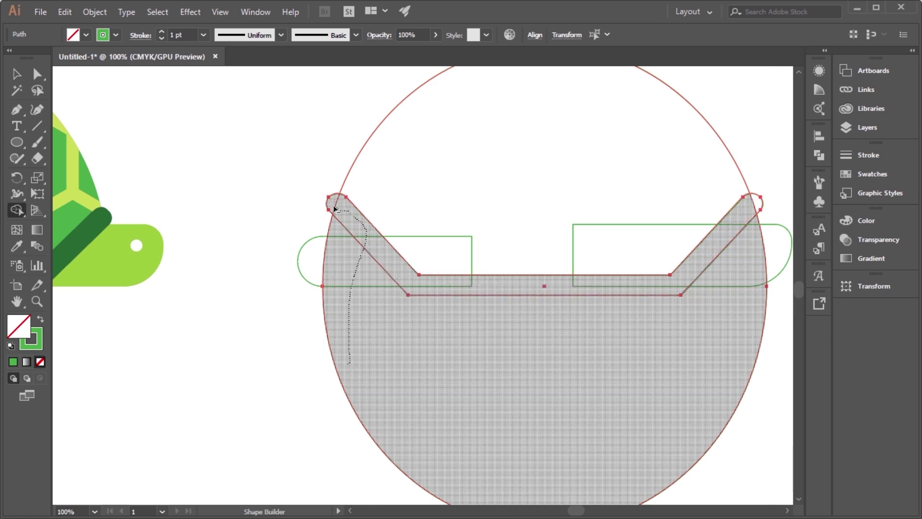
pyautogui.moveTo(782, 230); pyautogui.dragTo(756, 200)
pyautogui.press('v')
pyautogui.click(168, 139)
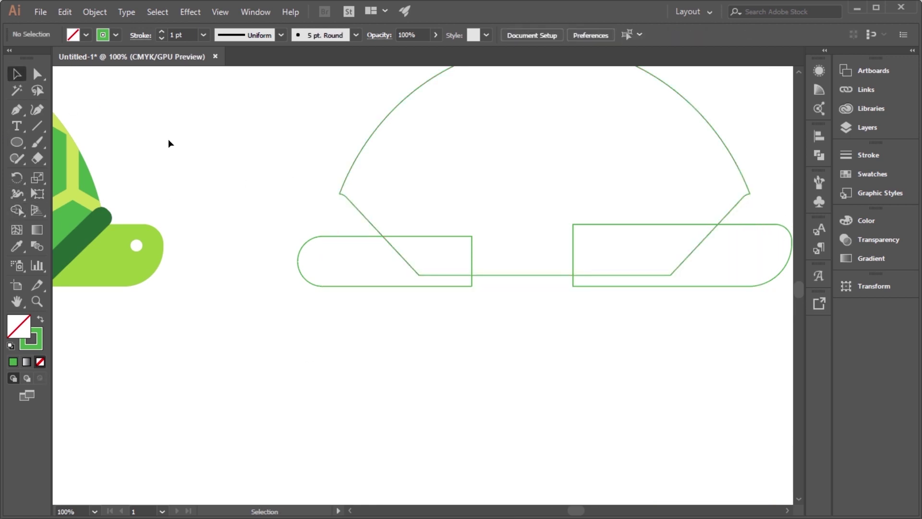
pyautogui.click(281, 332)
pyautogui.hotkey('ctrl', '-')
pyautogui.hotkey('ctrl', '-')
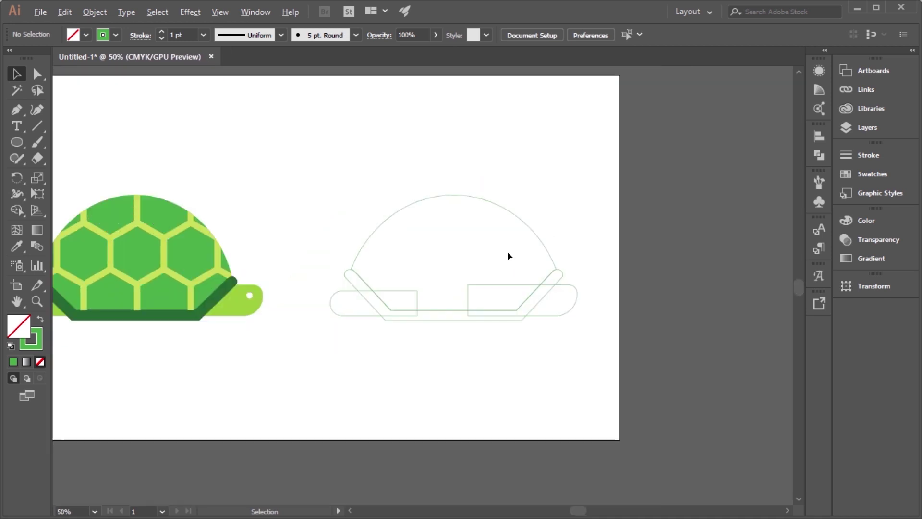
# - Select both rounded rectangles and scale them up slightly
pyautogui.scroll(-1, 466, 255)
pyautogui.scroll(2, 394, 258)
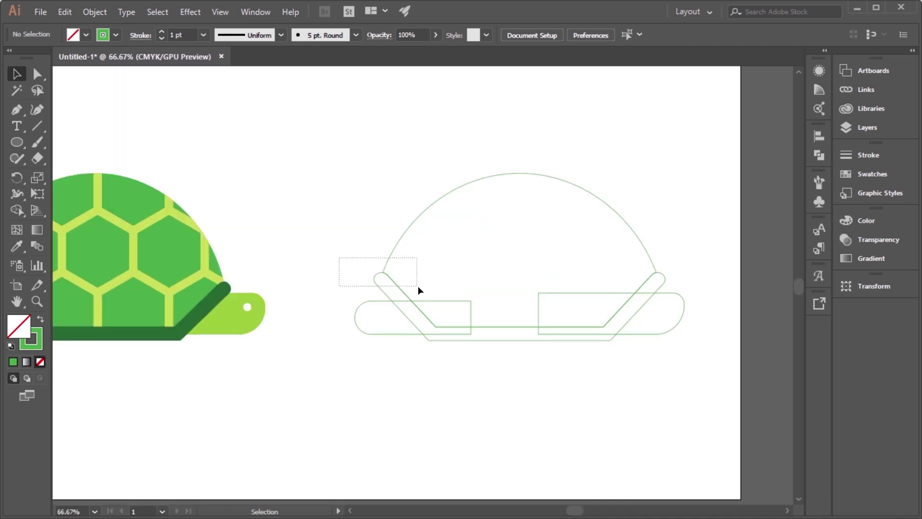
pyautogui.moveTo(418, 286); pyautogui.dragTo(420, 287)
pyautogui.click(347, 338)
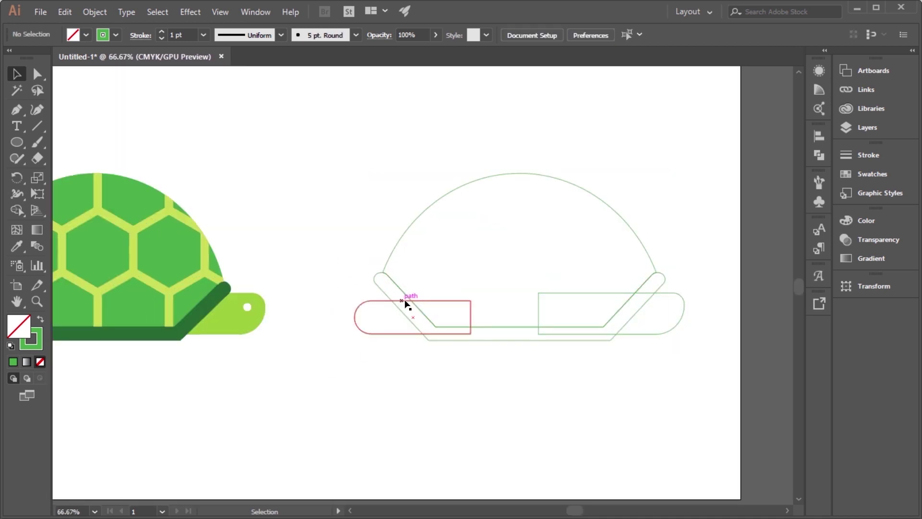
pyautogui.scroll(-1, 467, 273)
pyautogui.scroll(2, 430, 277)
pyautogui.scroll(-1, 304, 260)
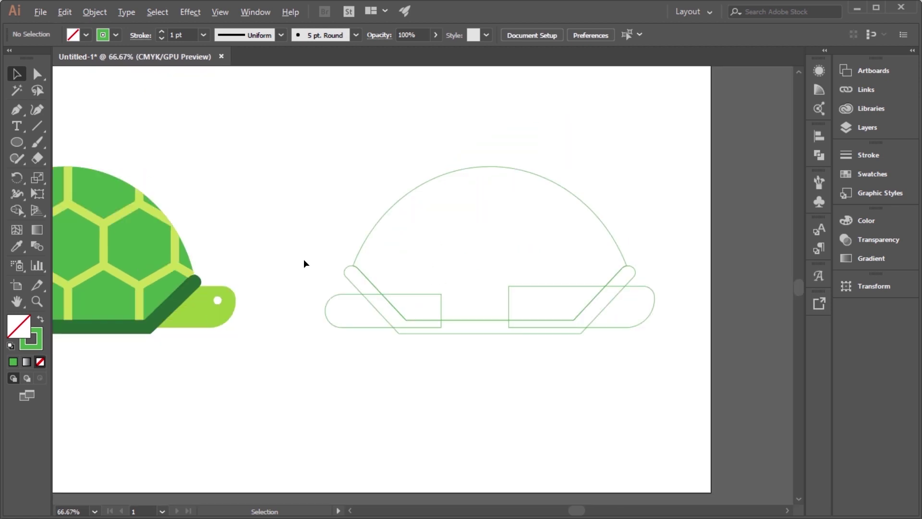
pyautogui.click(332, 297)
pyautogui.keyDown('shift'); pyautogui.click(580, 307); pyautogui.keyUp('shift')
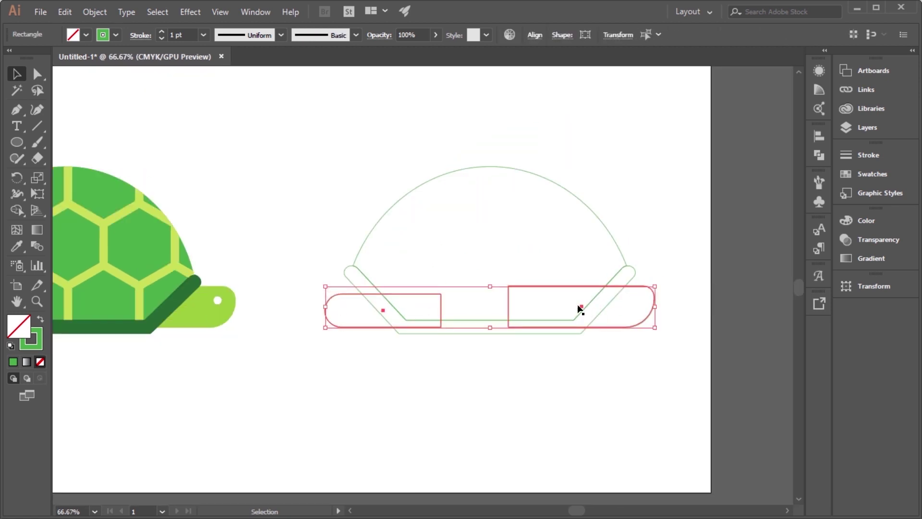
pyautogui.doubleClick(39, 179)
pyautogui.click(726, 395)
# - Move both rectangles up and to the right beneath the dome
pyautogui.click(19, 76)
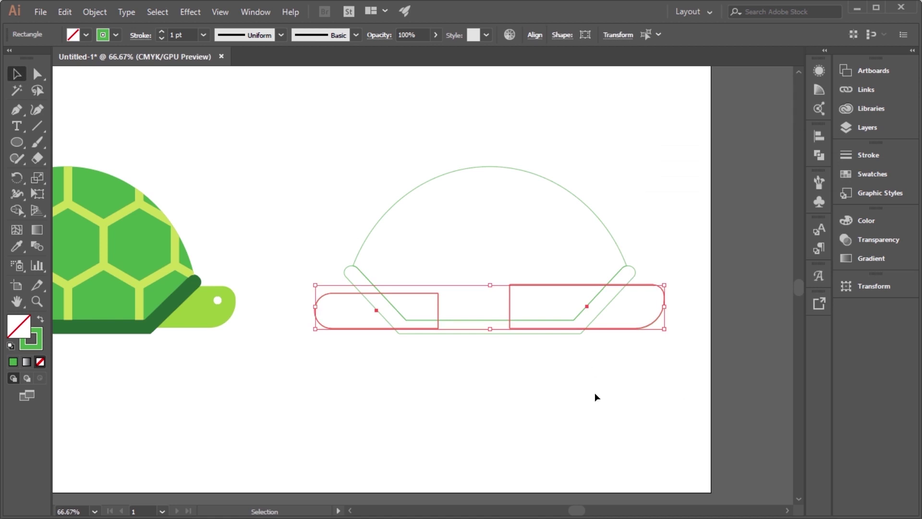
pyautogui.click(595, 396)
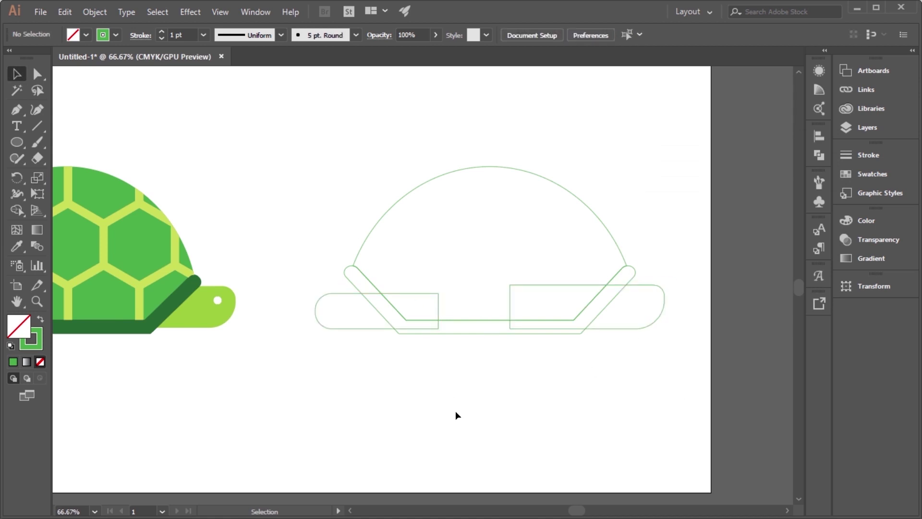
pyautogui.click(328, 329)
pyautogui.moveTo(682, 362)
pyautogui.mouseDown()
pyautogui.moveTo(646, 294)
pyautogui.moveTo(649, 272)
pyautogui.mouseUp()
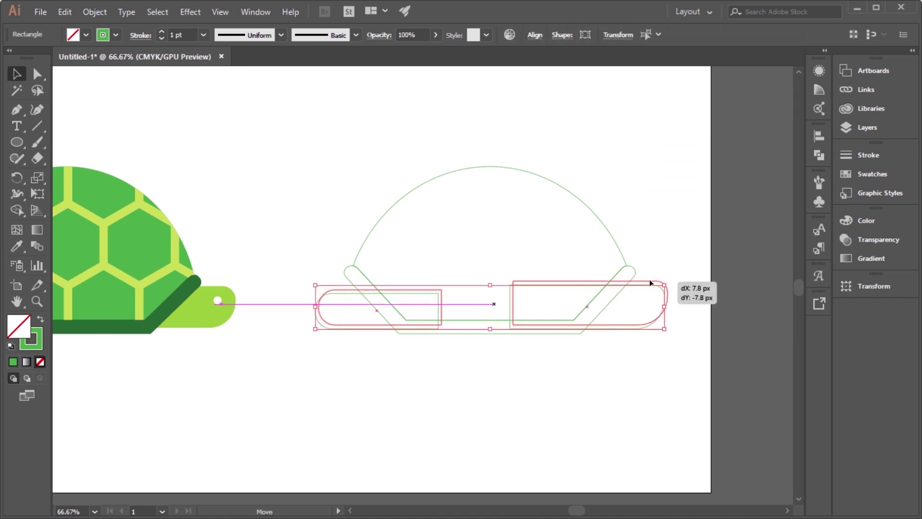
pyautogui.click(545, 365)
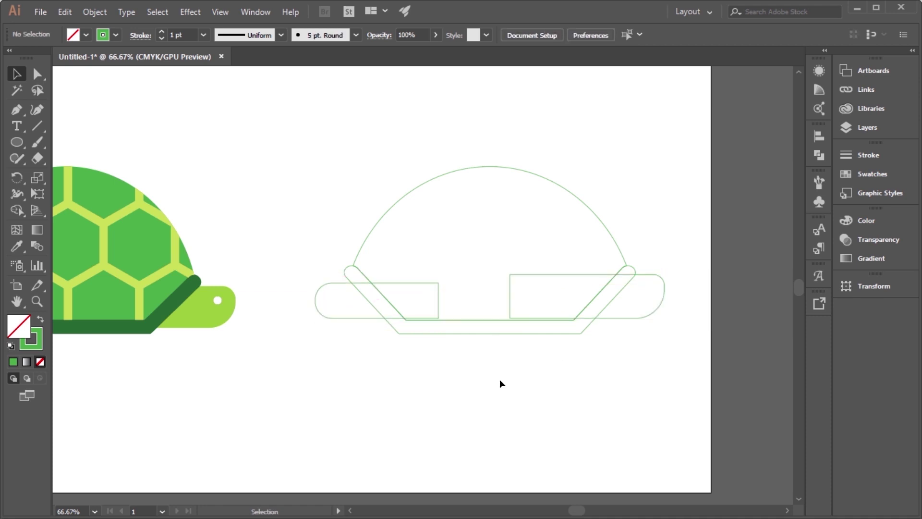
# - Fine-tune the two rectangles' position, nudging them slightly upward
pyautogui.click(448, 334)
pyautogui.click(460, 376)
pyautogui.hotkey('ctrl', 'z')
pyautogui.keyDown('shift'); pyautogui.click(535, 284); pyautogui.keyUp('shift')
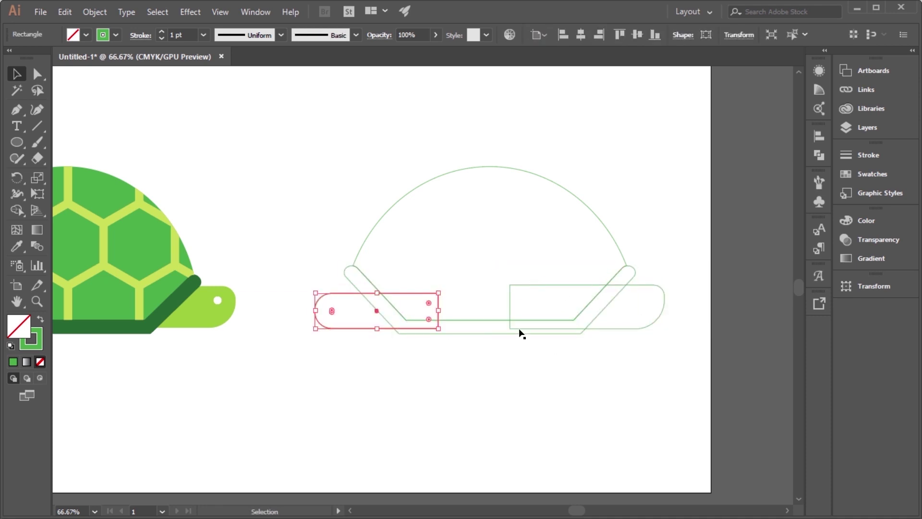
pyautogui.click(356, 327)
pyautogui.keyDown('shift'); pyautogui.click(438, 301); pyautogui.keyUp('shift')
pyautogui.keyDown('shift'); pyautogui.click(660, 317); pyautogui.keyUp('shift')
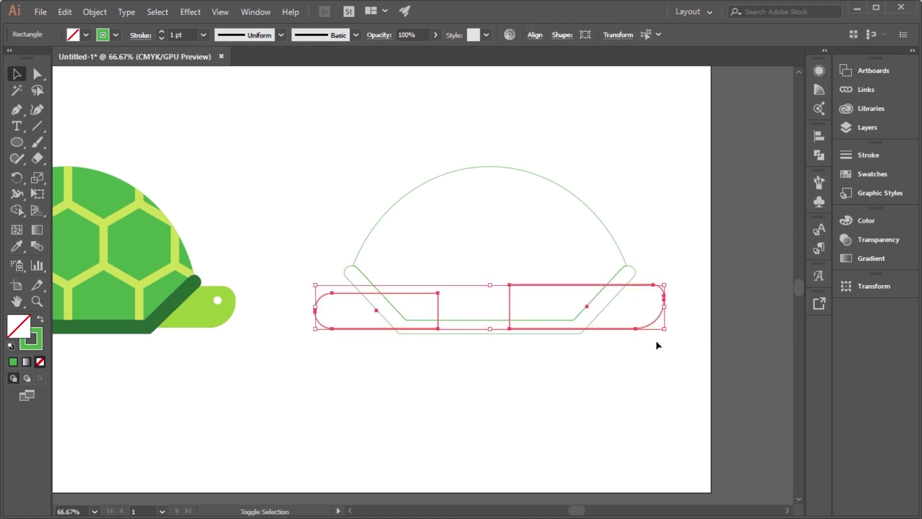
pyautogui.hotkey('ctrl', '=')
pyautogui.moveTo(635, 280); pyautogui.dragTo(629, 266)
pyautogui.click(618, 385)
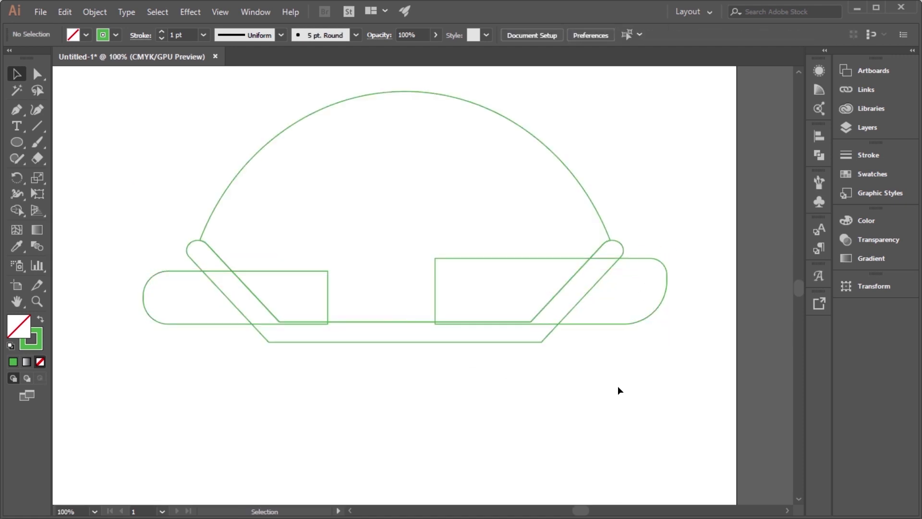
pyautogui.hotkey('ctrl', '-')
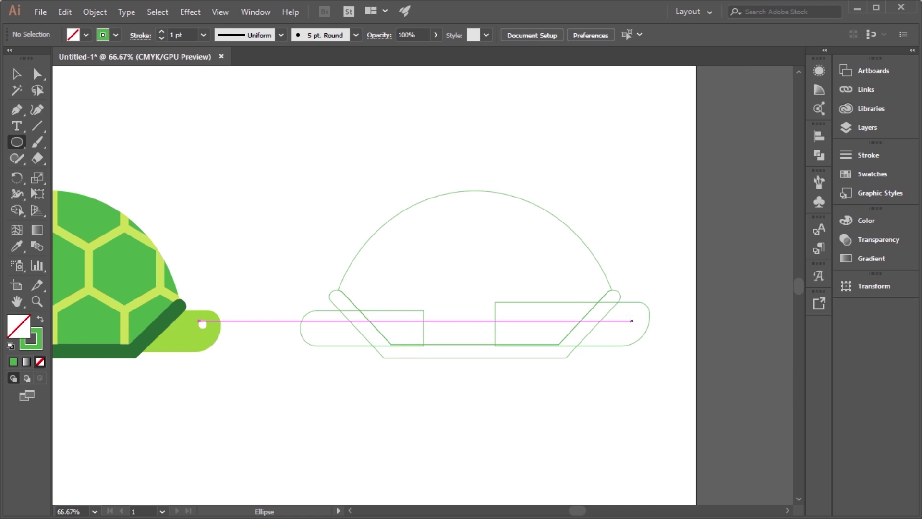
# - Draw a small eye circle at the head bar's right end and nudge it up-right
pyautogui.moveTo(630, 317); pyautogui.dragTo(638, 326)
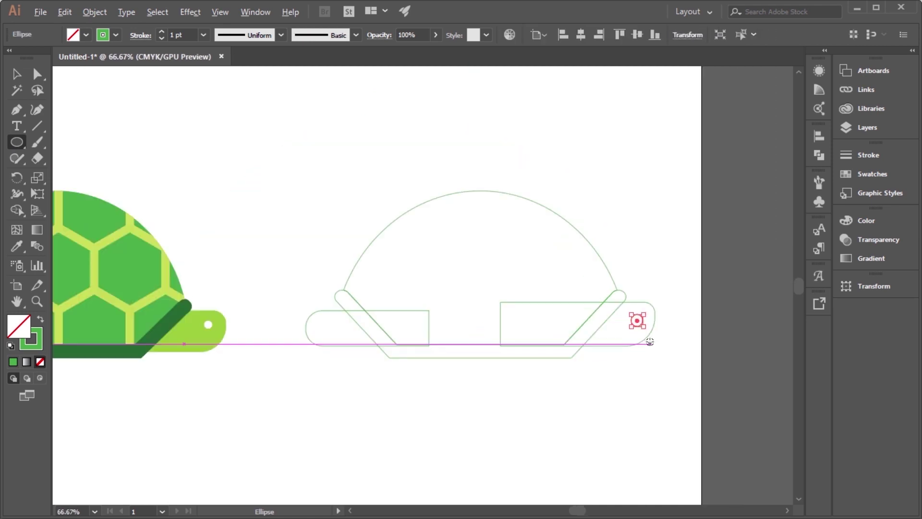
pyautogui.hotkey('ctrl', '+')
pyautogui.hotkey('ctrl', '+')
pyautogui.hotkey('ctrl', '+')
pyautogui.moveTo(601, 285); pyautogui.dragTo(609, 272)
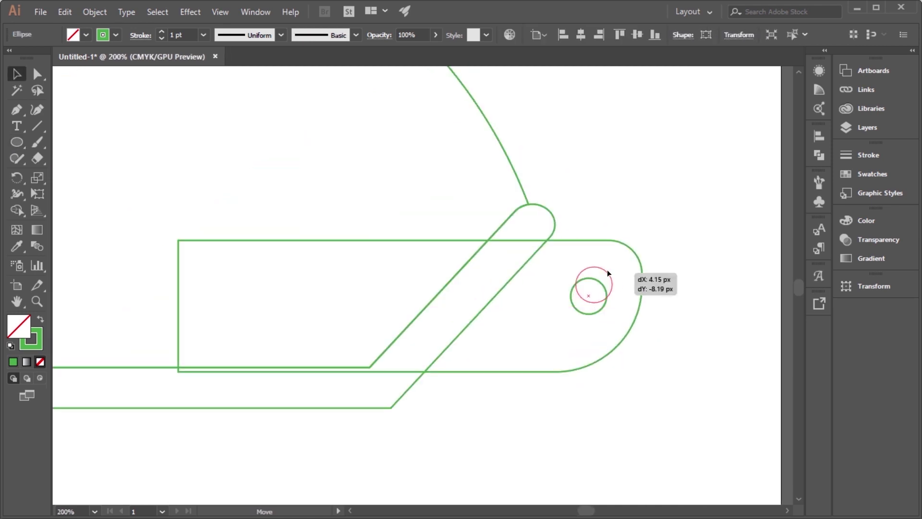
pyautogui.click(616, 283)
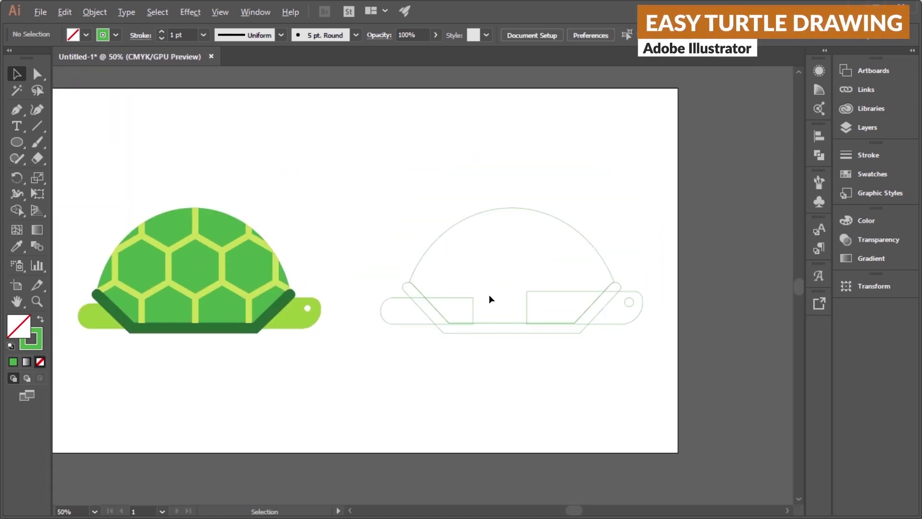
# - Draw a hexagon with the Polygon tool and rotate it so a point faces up
pyautogui.scroll(1, 167, 255)
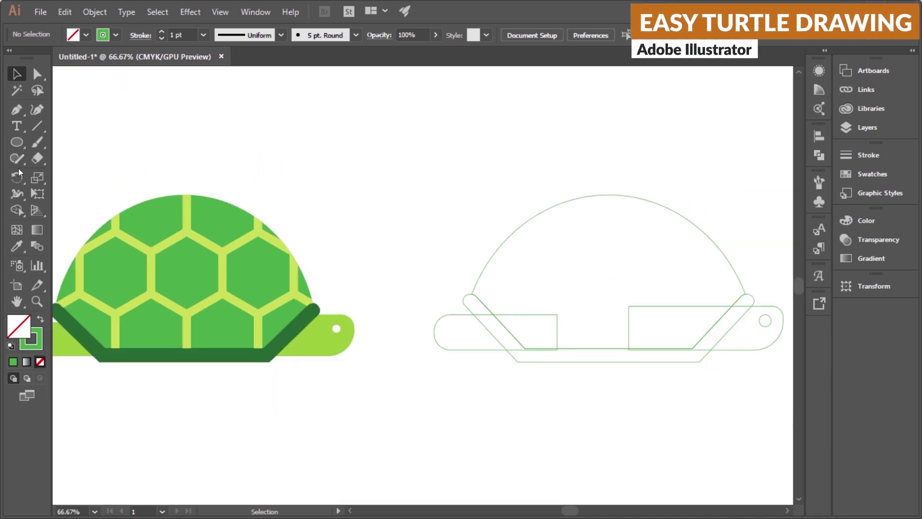
pyautogui.moveTo(17, 143); pyautogui.dragTo(54, 173)
pyautogui.moveTo(428, 217)
pyautogui.mouseDown()
pyautogui.moveTo(388, 194)
pyautogui.moveTo(388, 206)
pyautogui.mouseUp()
pyautogui.moveTo(380, 173)
pyautogui.mouseDown()
pyautogui.moveTo(463, 153)
pyautogui.moveTo(473, 163)
pyautogui.mouseUp()
# - Move the hexagon above the outlined shell
pyautogui.hotkey('ctrl', '+')
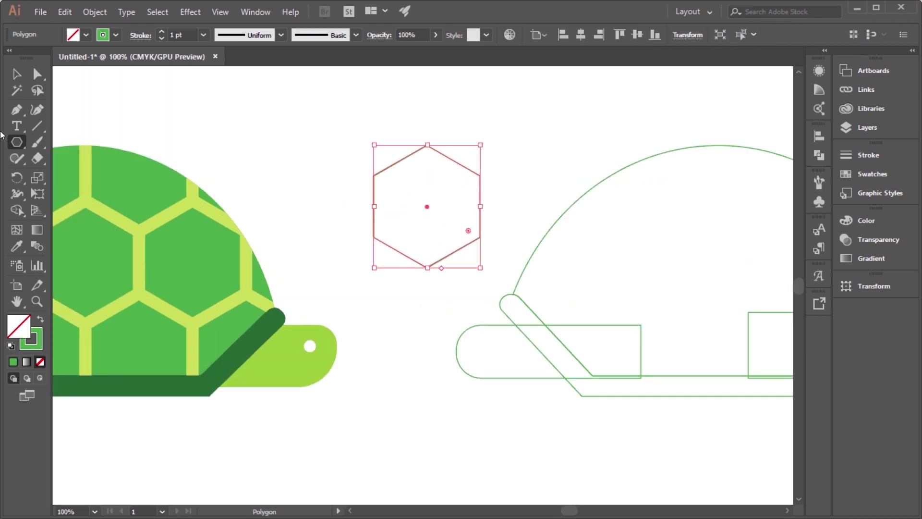
pyautogui.press('v')
pyautogui.hotkey('ctrl', '-')
pyautogui.hotkey('ctrl', '-')
pyautogui.click(396, 396)
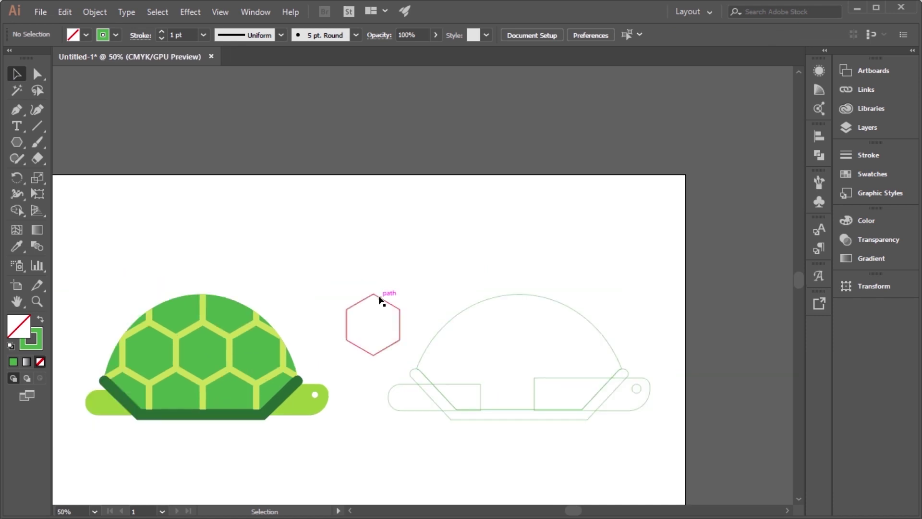
pyautogui.moveTo(379, 300); pyautogui.dragTo(529, 209)
pyautogui.hotkey('ctrl', '-')
pyautogui.hotkey('ctrl', '+')
pyautogui.hotkey('ctrl', '+')
pyautogui.hotkey('ctrl', '+')
pyautogui.hotkey('ctrl', '-')
pyautogui.hotkey('ctrl', '-')
# - Centre the hexagon horizontally over the shell arc with Align
pyautogui.keyDown('shift'); pyautogui.click(446, 352); pyautogui.keyUp('shift')
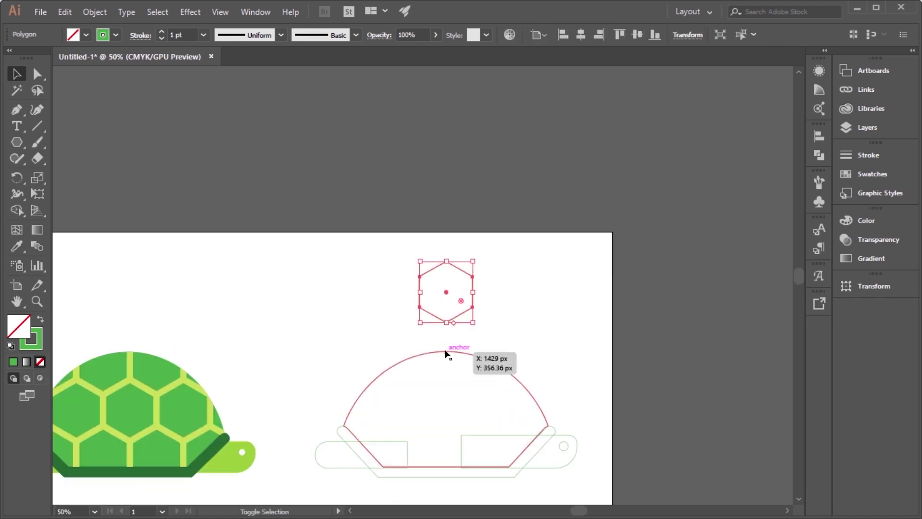
pyautogui.click(536, 37)
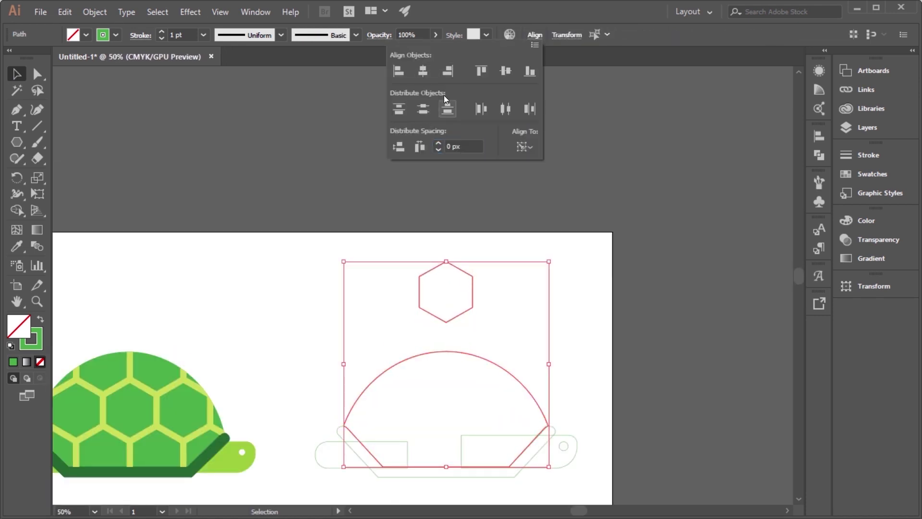
pyautogui.click(643, 194)
pyautogui.click(473, 288)
# - Alt-drag copies to double the hexagon into rows of two, four, then eight
pyautogui.hotkey('ctrl', '+')
pyautogui.hotkey('ctrl', '+')
pyautogui.hotkey('ctrl', '+')
pyautogui.moveTo(416, 299); pyautogui.dragTo(573, 262)
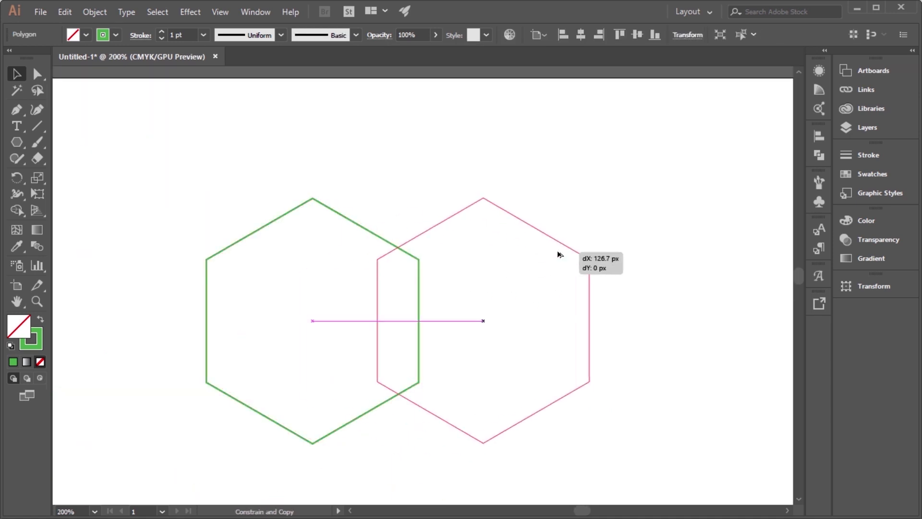
pyautogui.hotkey('ctrl', '-')
pyautogui.hotkey('ctrl', '-')
pyautogui.keyDown('shift'); pyautogui.click(328, 288); pyautogui.keyUp('shift')
pyautogui.hotkey('ctrl', '+')
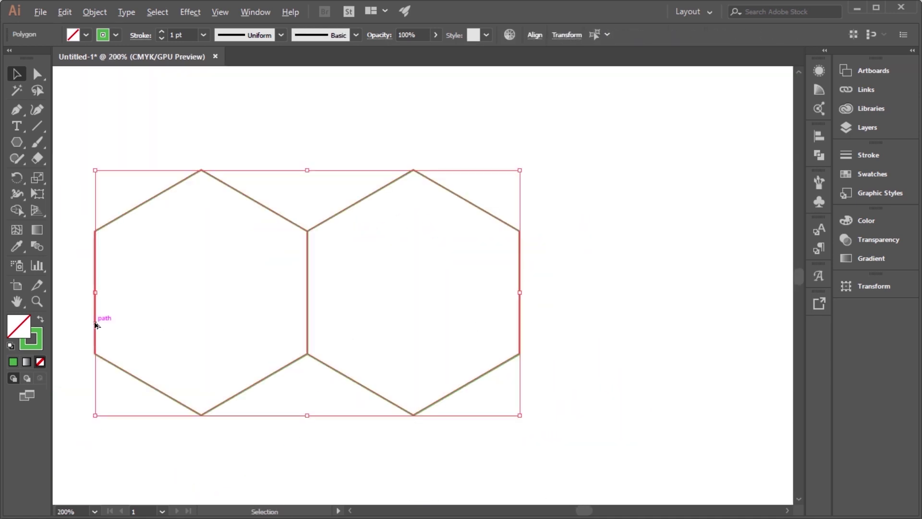
pyautogui.moveTo(95, 315); pyautogui.dragTo(522, 339)
pyautogui.hotkey('ctrl', '-')
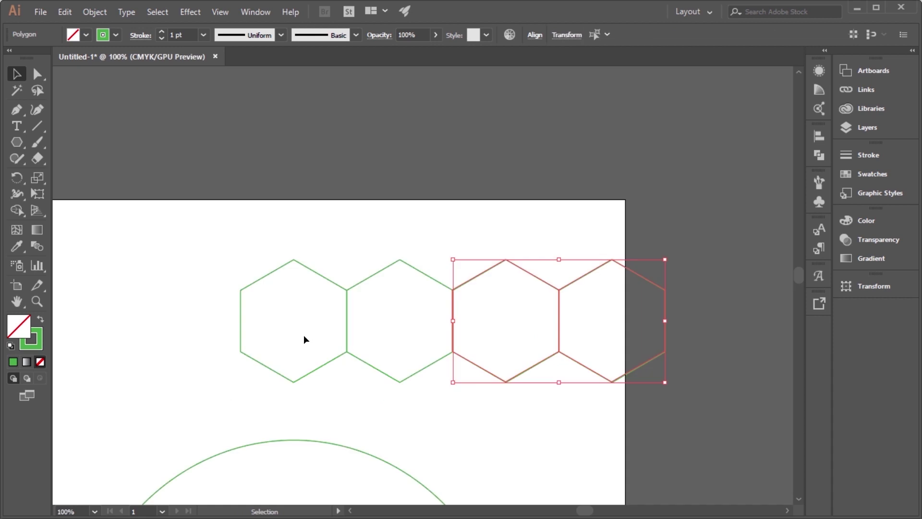
pyautogui.moveTo(197, 270); pyautogui.dragTo(527, 375)
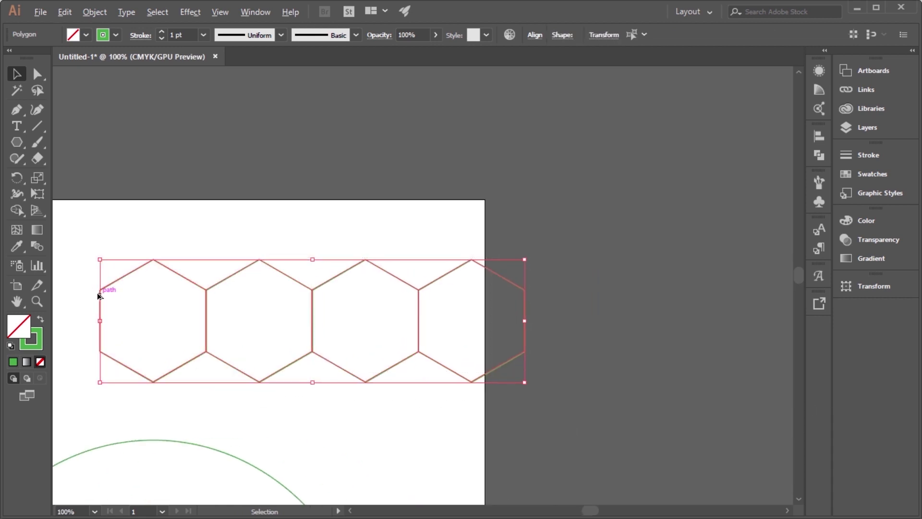
pyautogui.moveTo(99, 297); pyautogui.dragTo(524, 317)
pyautogui.click(479, 200)
pyautogui.hotkey('ctrl', '-')
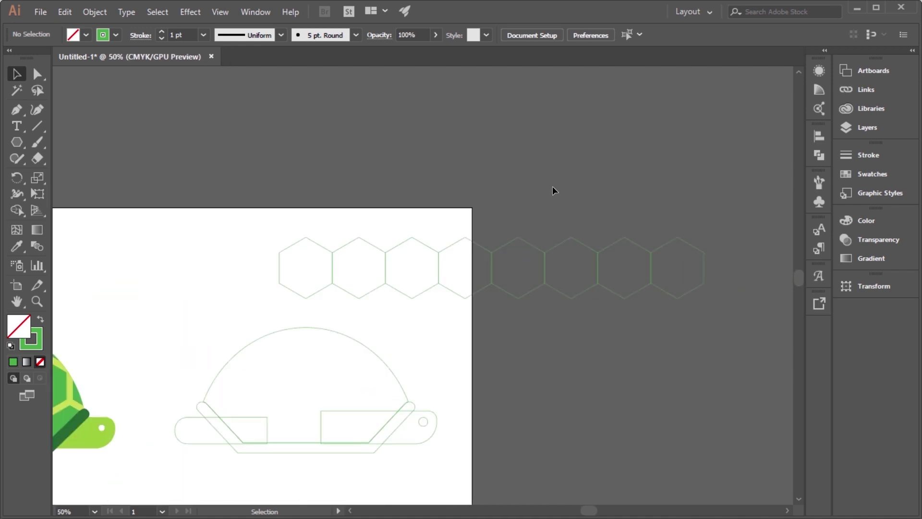
# - Shift the right-hand hexagons up into an offset row and switch to Outline view
pyautogui.moveTo(719, 376); pyautogui.dragTo(720, 376)
pyautogui.hotkey('ctrl', '+')
pyautogui.moveTo(609, 272); pyautogui.dragTo(286, 195)
pyautogui.moveTo(150, 302); pyautogui.dragTo(586, 335)
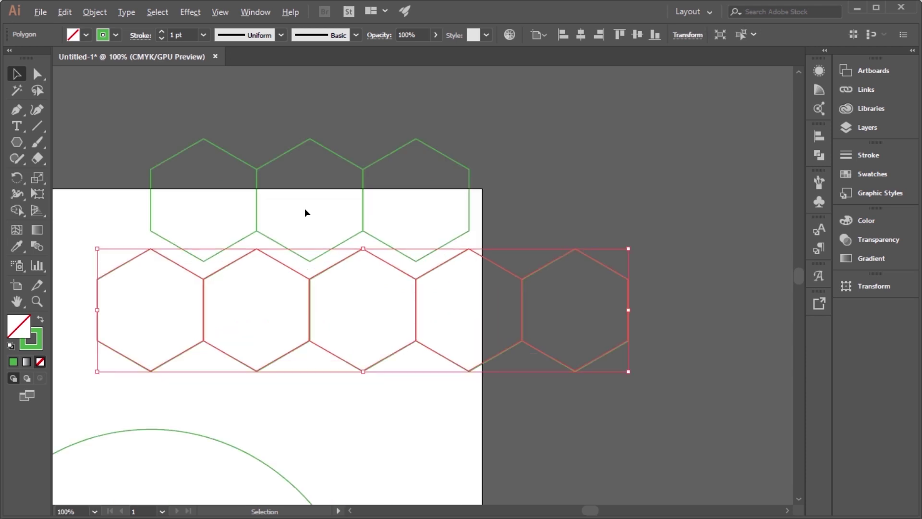
pyautogui.hotkey('ctrl', 'y')
pyautogui.hotkey('ctrl', '+')
pyautogui.hotkey('ctrl', '+')
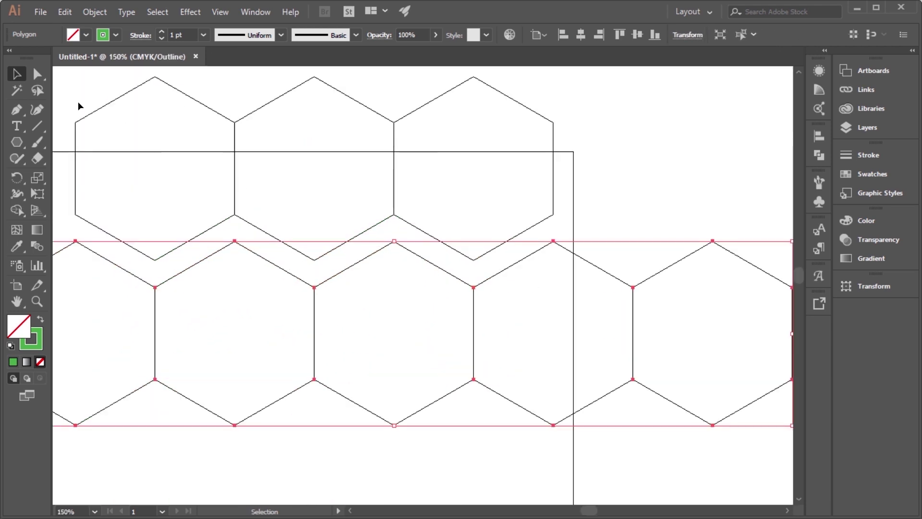
# - Check the hexagon joins and delete the extra rightmost hexagon
pyautogui.moveTo(80, 105); pyautogui.dragTo(406, 158)
pyautogui.hotkey('ctrl', '+')
pyautogui.hotkey('ctrl', '+')
pyautogui.hotkey('ctrl', '+')
pyautogui.click(329, 361)
pyautogui.hotkey('ctrl', '-')
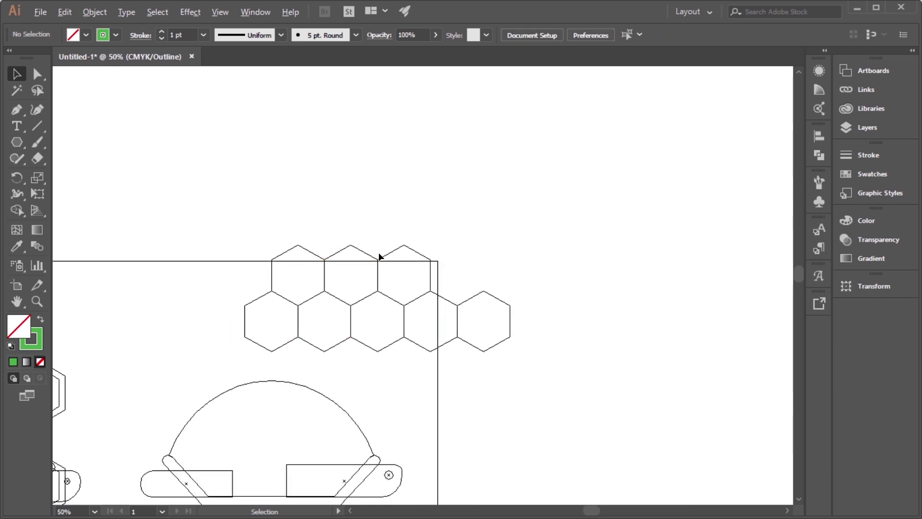
pyautogui.moveTo(225, 248); pyautogui.dragTo(428, 355)
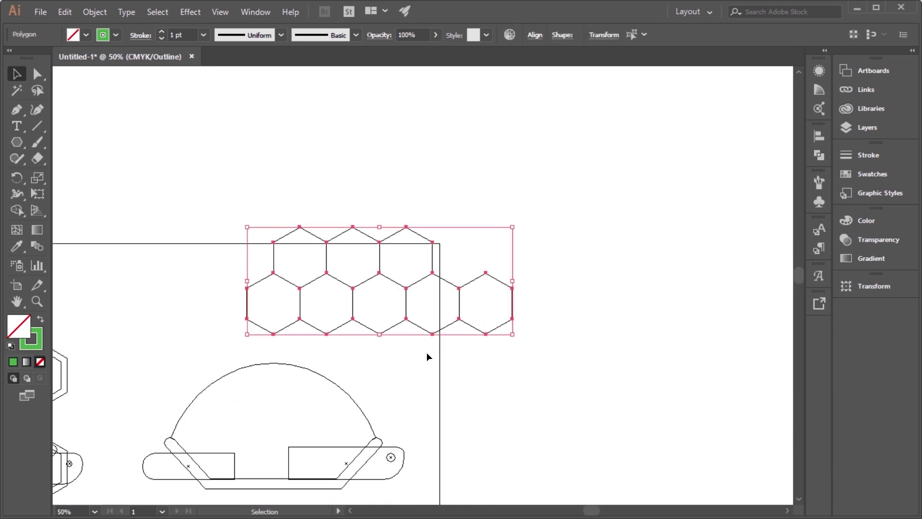
pyautogui.moveTo(490, 243); pyautogui.dragTo(522, 373)
pyautogui.press('Delete')
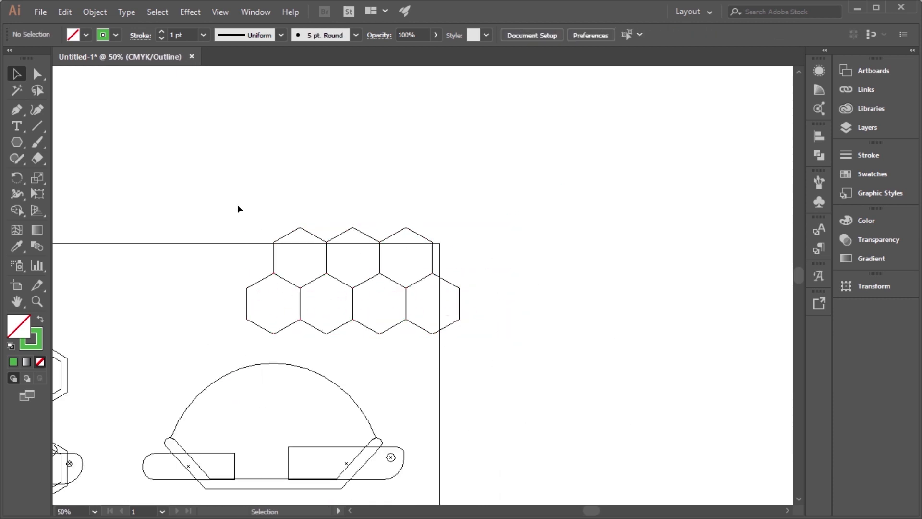
# - Copy both hexagon rows straight upward to make four staggered rows
pyautogui.moveTo(237, 206); pyautogui.dragTo(512, 337)
pyautogui.hotkey('ctrl', '+')
pyautogui.moveTo(354, 303); pyautogui.dragTo(361, 183)
pyautogui.scroll(2, 335, 200)
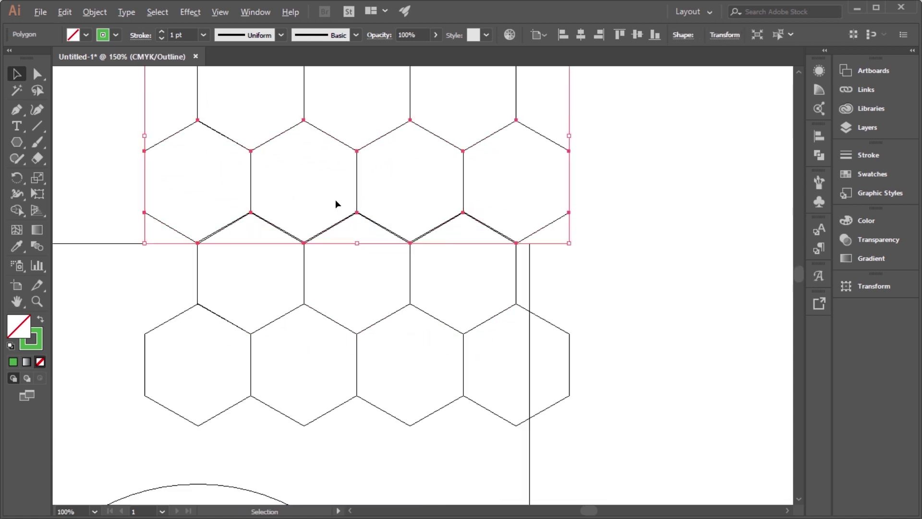
pyautogui.scroll(5, 418, 273)
pyautogui.scroll(-7, 290, 278)
pyautogui.click(192, 281)
pyautogui.scroll(-1, 269, 263)
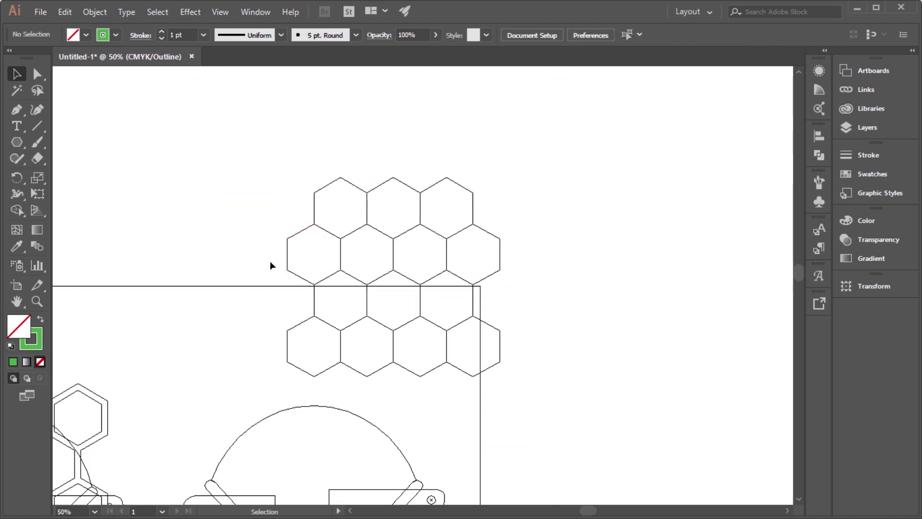
pyautogui.moveTo(270, 263); pyautogui.dragTo(520, 391)
pyautogui.hotkey('ctrl', 'shift', 'a')
# - Copy the shell dome onto the hexagon grid and centre it horizontally on the grid
pyautogui.moveTo(186, 160); pyautogui.dragTo(547, 396)
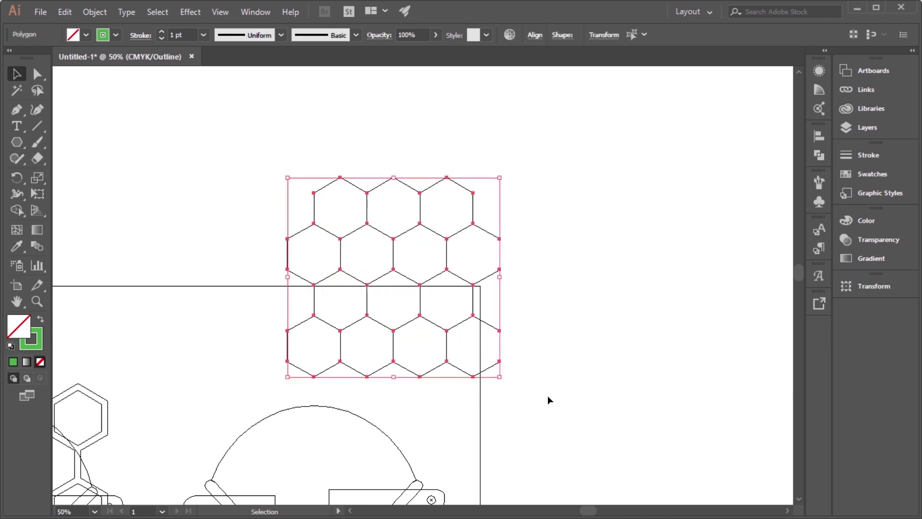
pyautogui.click(547, 396)
pyautogui.click(395, 313)
pyautogui.moveTo(191, 163); pyautogui.dragTo(543, 370)
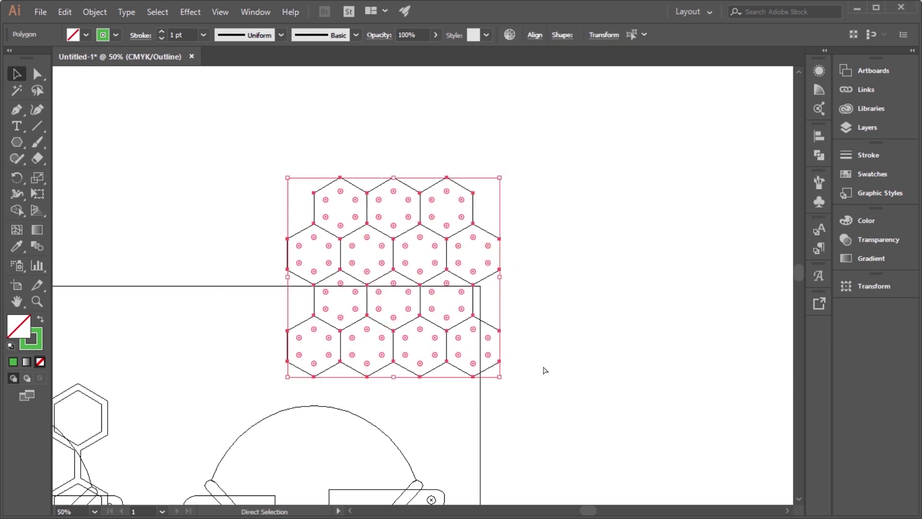
pyautogui.click(543, 370)
pyautogui.scroll(-2, 533, 390)
pyautogui.scroll(1, 494, 412)
pyautogui.scroll(1, 470, 362)
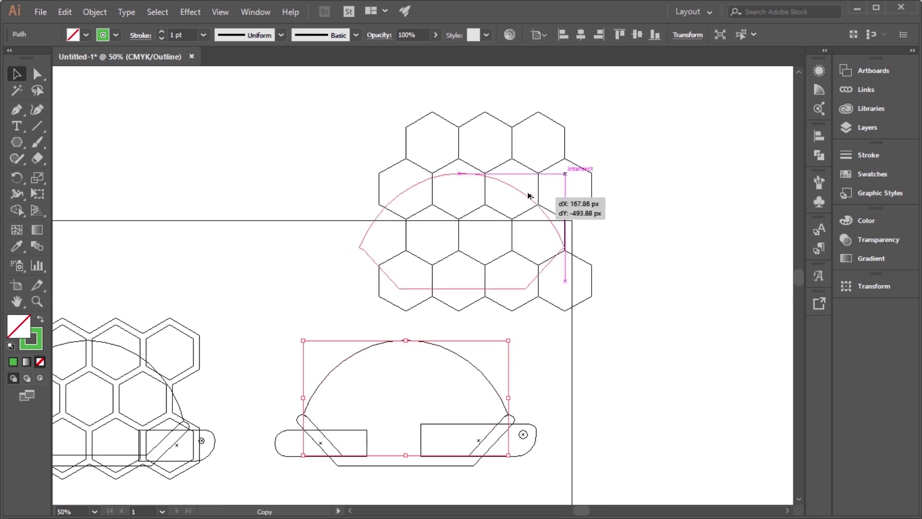
pyautogui.moveTo(470, 362); pyautogui.dragTo(535, 184)
pyautogui.keyDown('shift'); pyautogui.click(509, 119); pyautogui.keyUp('shift')
pyautogui.click(533, 36)
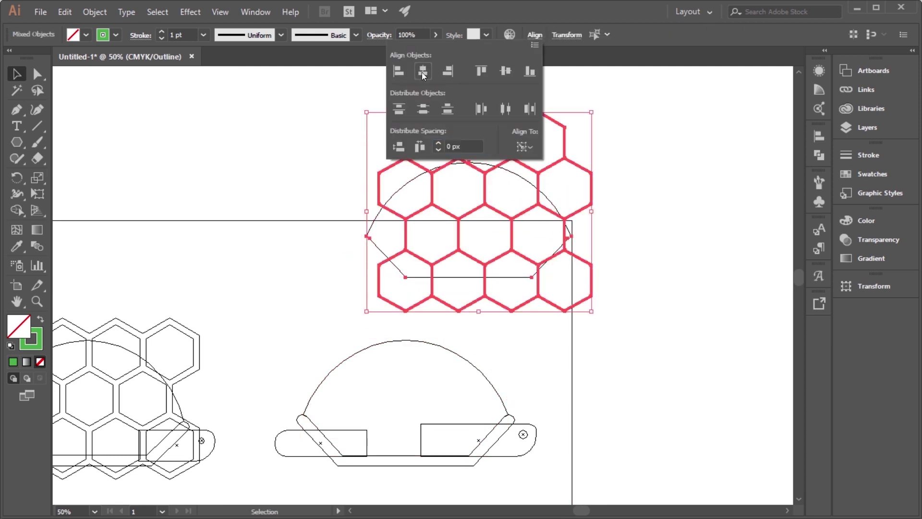
pyautogui.click(421, 72)
pyautogui.click(690, 316)
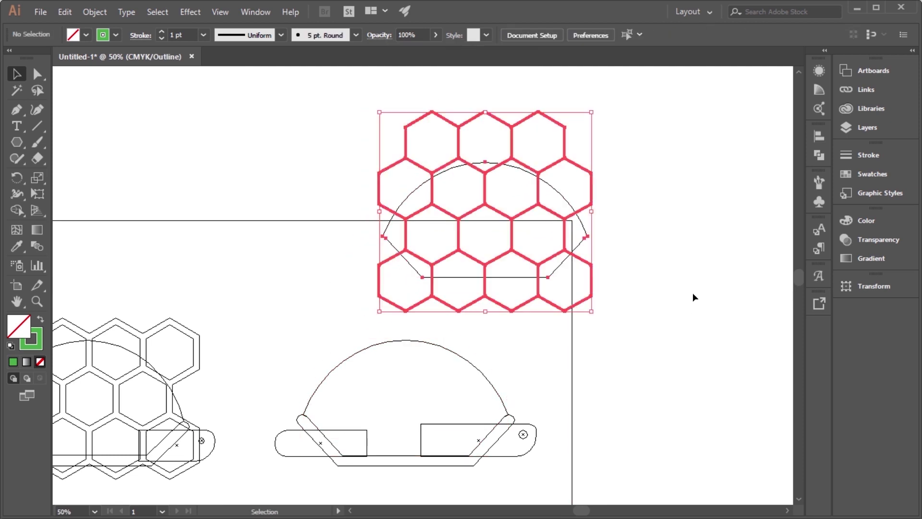
# - Move the dome copy up toward the grid top and return to Preview mode
pyautogui.scroll(1, 657, 304)
pyautogui.scroll(1, 490, 177)
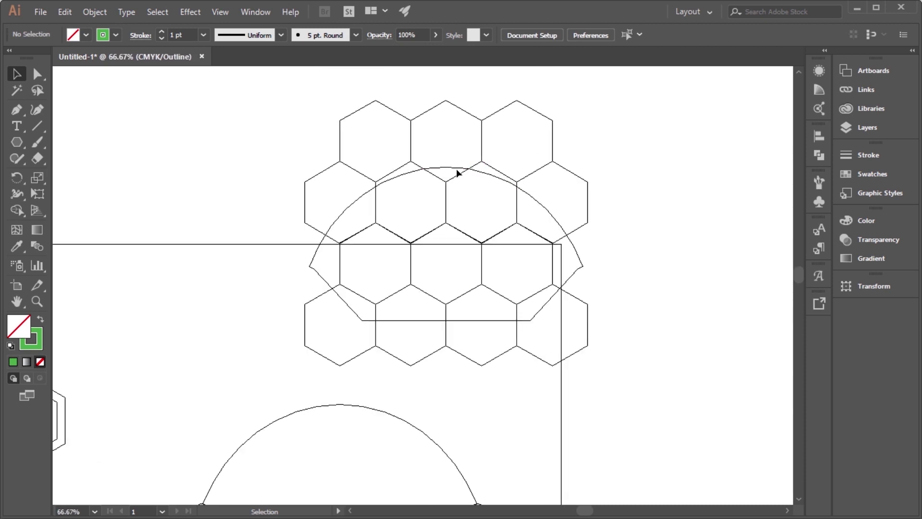
pyautogui.moveTo(457, 171); pyautogui.dragTo(462, 115)
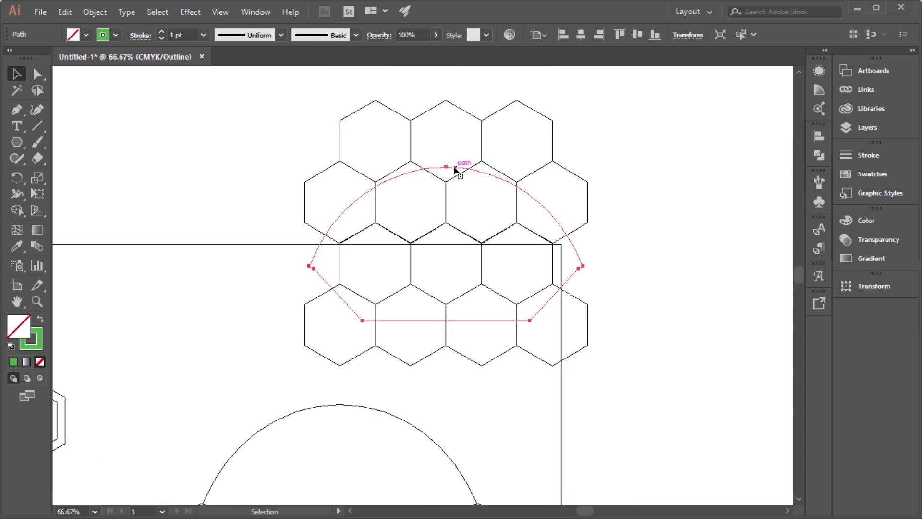
pyautogui.click(637, 282)
pyautogui.scroll(-1, 593, 309)
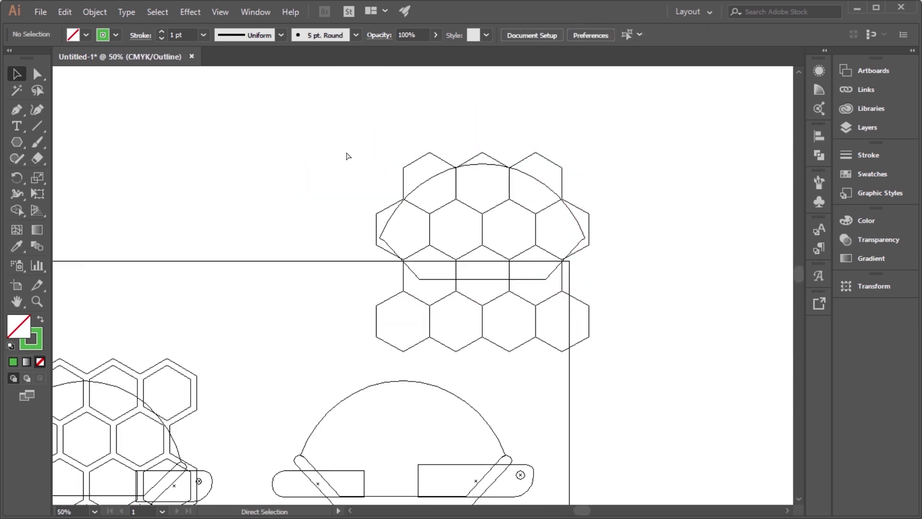
pyautogui.hotkey('ctrl', 'y')
pyautogui.moveTo(436, 185); pyautogui.dragTo(360, 258)
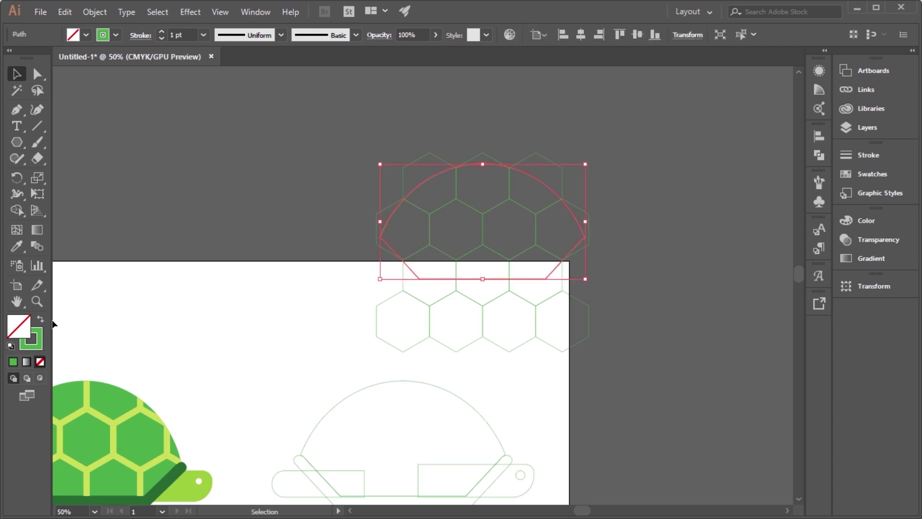
# - Fill the dome copy with the shell's green using the Eyedropper
pyautogui.click(17, 246)
pyautogui.click(117, 394)
pyautogui.press('v')
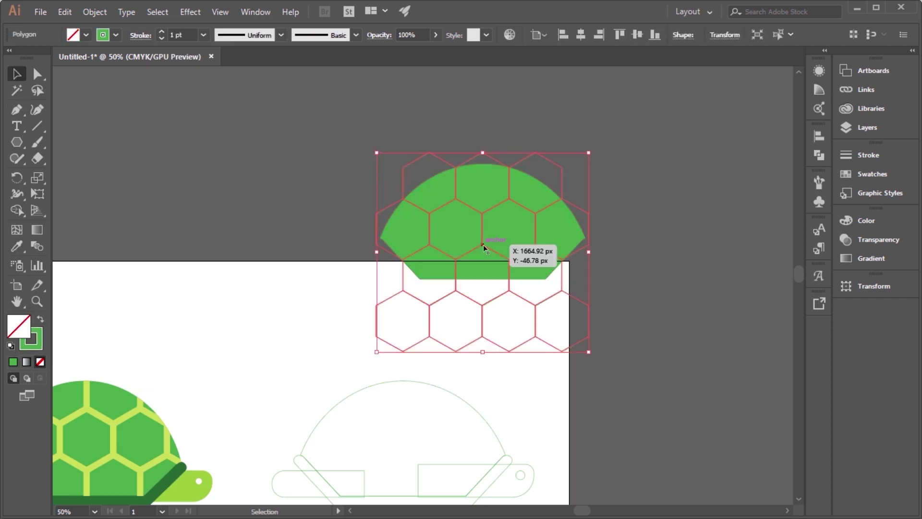
pyautogui.click(436, 177)
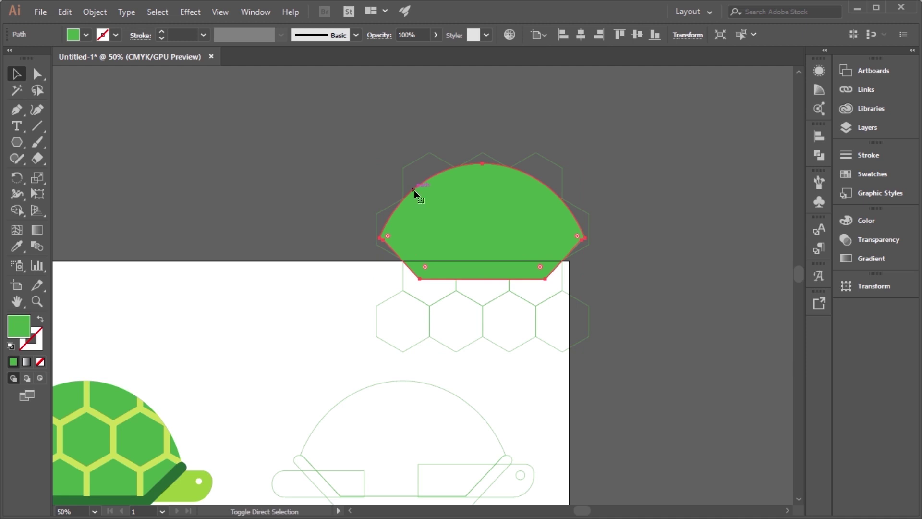
# - Give the hexagon grid a light-green outline and no fill, sampled from the first turtle
pyautogui.click(480, 373)
pyautogui.click(385, 301)
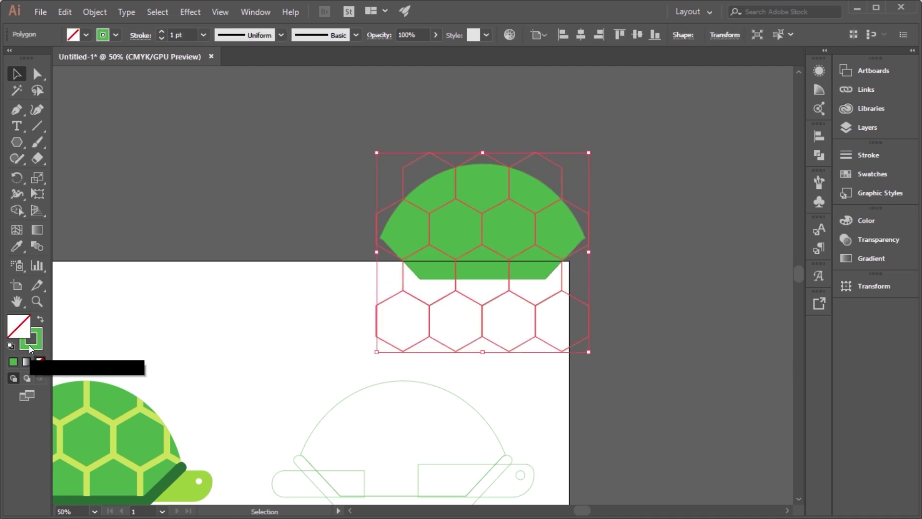
pyautogui.click(17, 246)
pyautogui.click(103, 411)
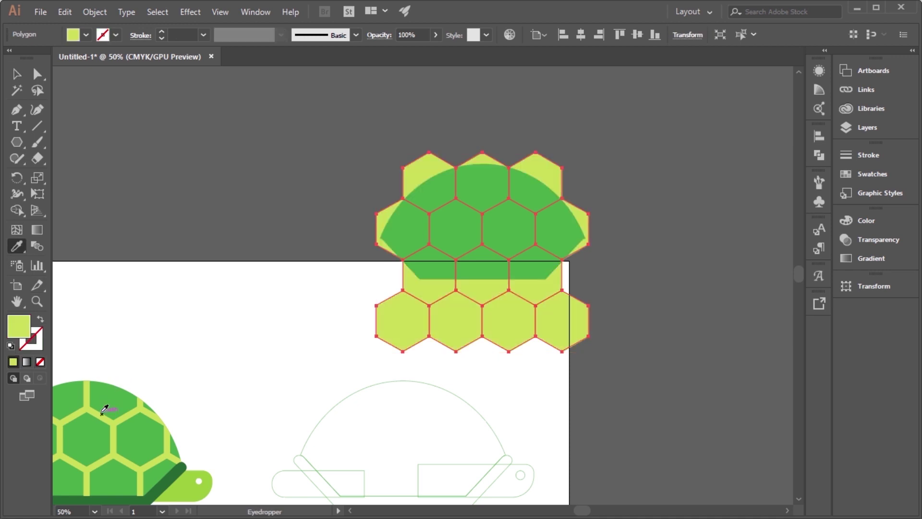
pyautogui.press('v')
pyautogui.hotkey('shift', 'x')
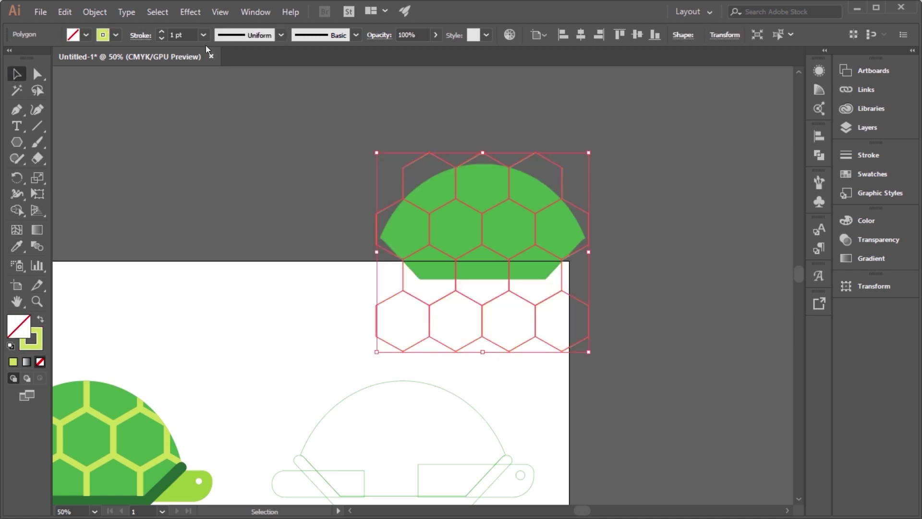
# - Thicken the grid outlines step by step through 4, 8, 14 and 20 pt
pyautogui.click(203, 35)
pyautogui.click(220, 138)
pyautogui.click(203, 35)
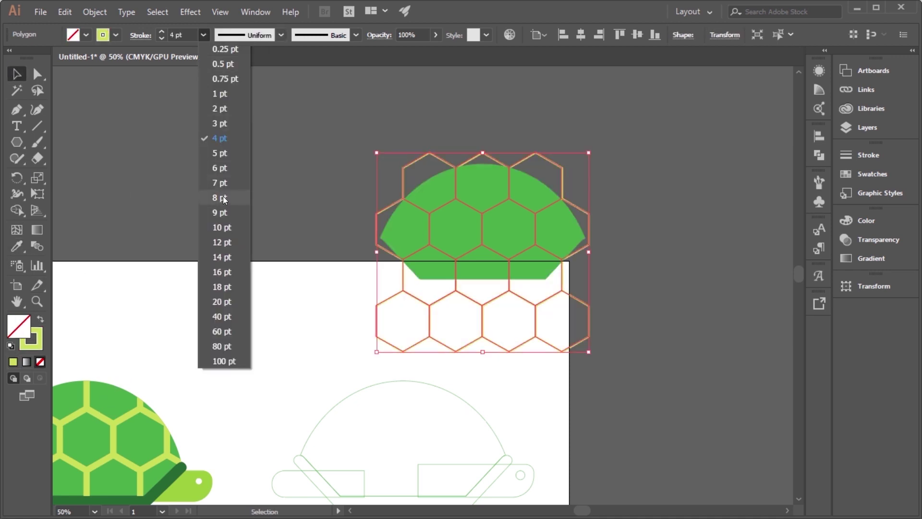
pyautogui.click(222, 197)
pyautogui.click(203, 35)
pyautogui.click(226, 257)
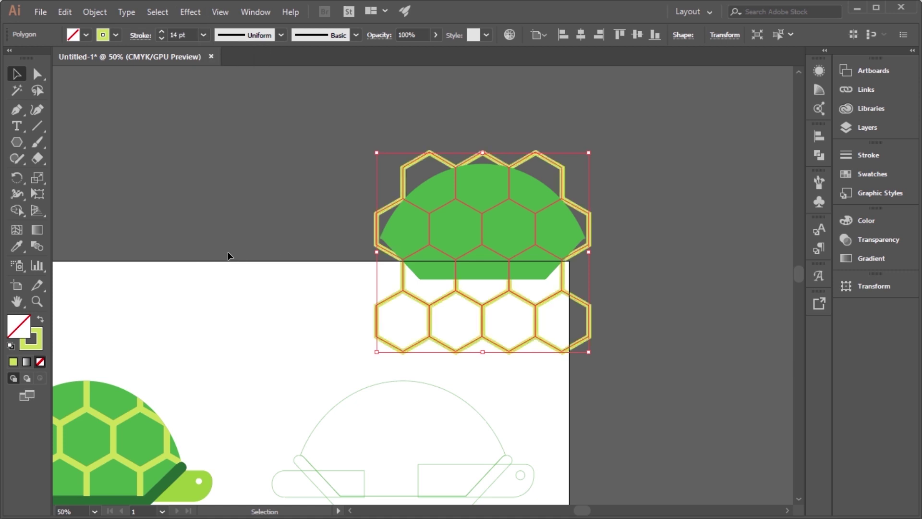
pyautogui.click(378, 299)
pyautogui.click(425, 317)
pyautogui.click(204, 35)
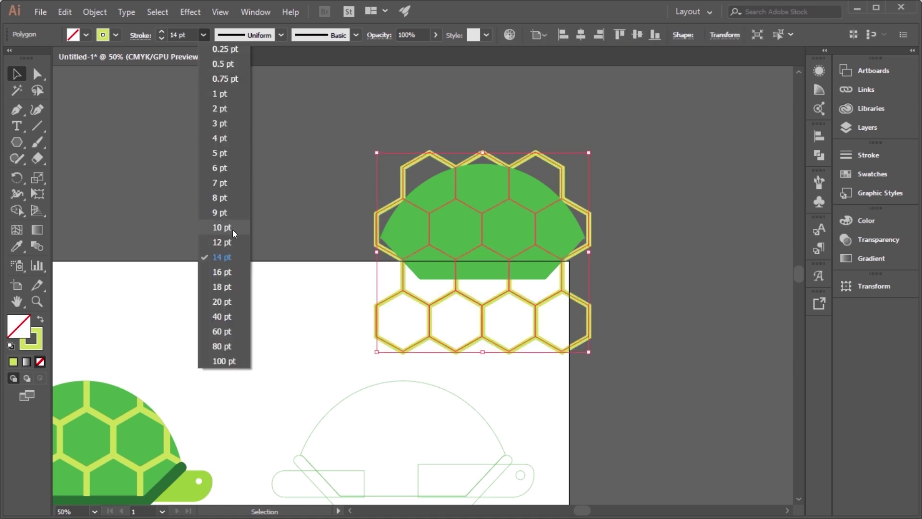
pyautogui.click(223, 287)
pyautogui.click(268, 295)
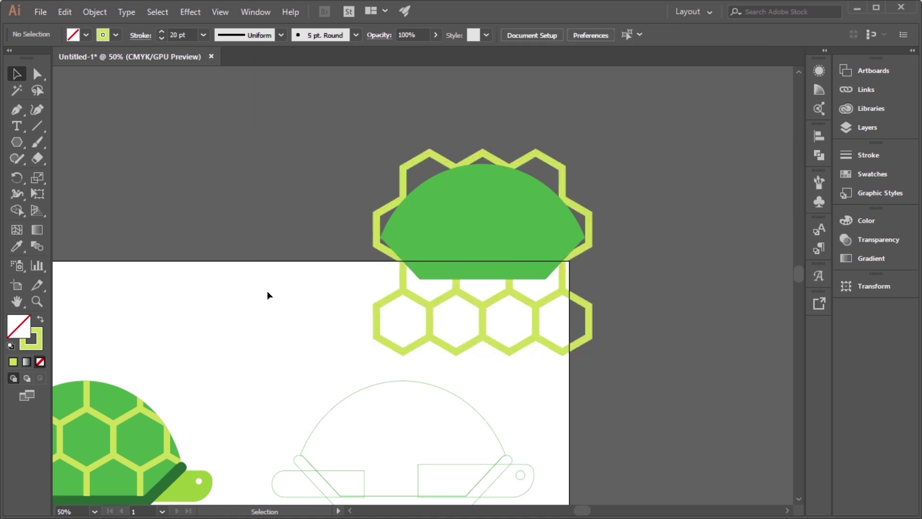
# - Settle the hexagon grid's stroke weight at 18 pt
pyautogui.click(375, 201)
pyautogui.scroll(-1, 528, 183)
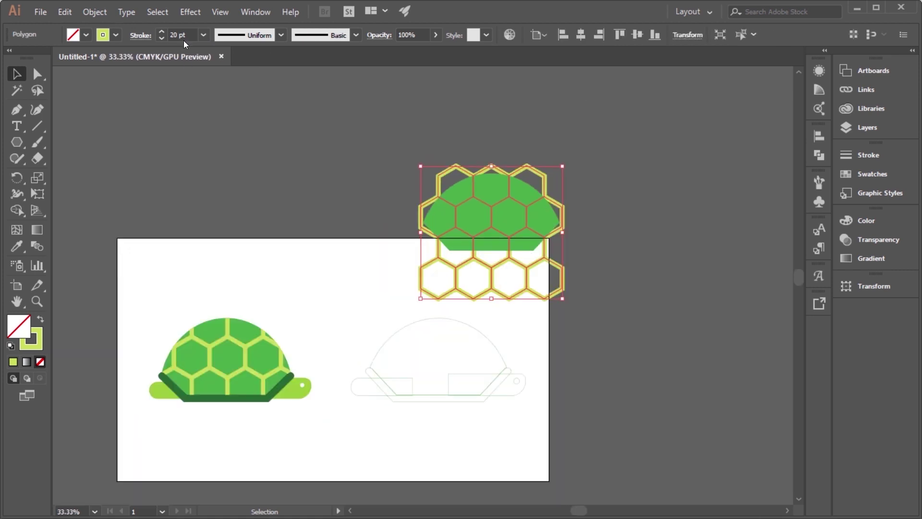
pyautogui.click(204, 34)
pyautogui.click(225, 278)
pyautogui.scroll(3, 538, 192)
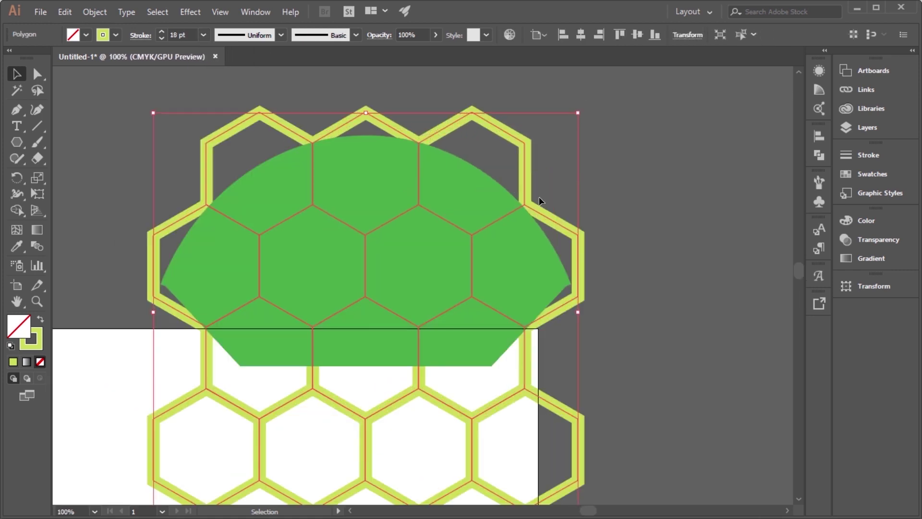
pyautogui.scroll(-2, 443, 246)
pyautogui.click(426, 230)
# - Cut the green dome out of the way and select the hexagon grid
pyautogui.press('Delete')
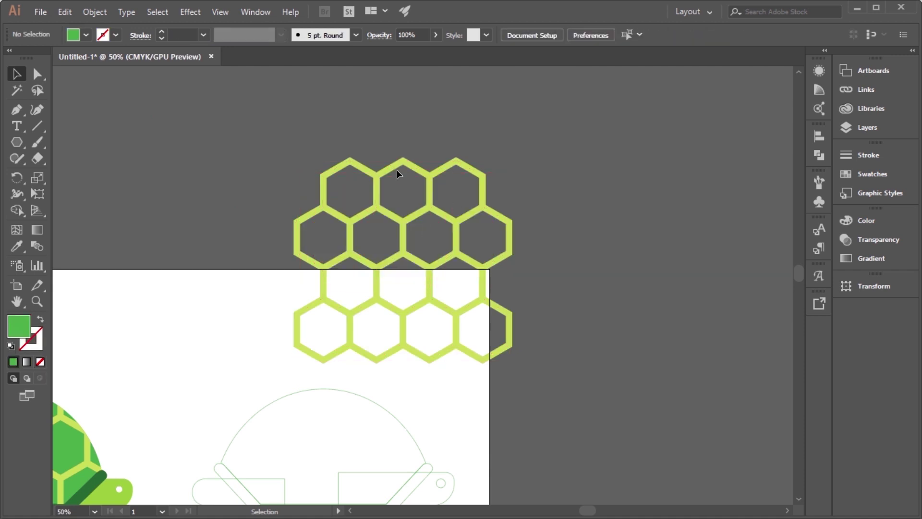
pyautogui.click(509, 348)
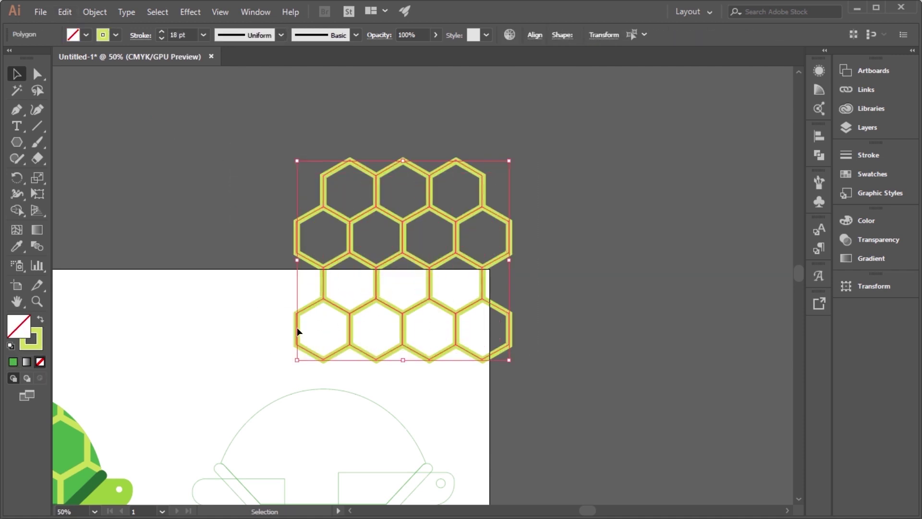
pyautogui.click(525, 376)
pyautogui.click(351, 297)
# - Expand the hexagon outlines and unite them into a single shape with Pathfinder
pyautogui.click(95, 11)
pyautogui.click(113, 156)
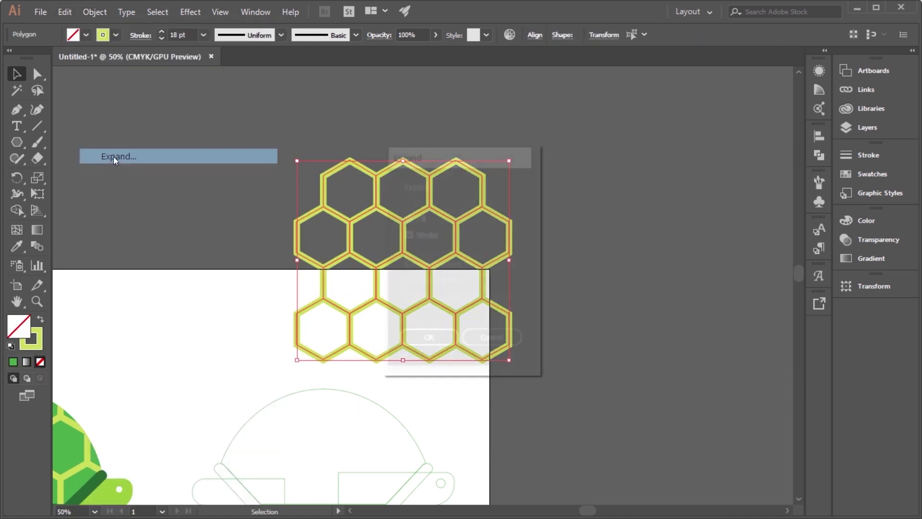
pyautogui.click(426, 339)
pyautogui.click(820, 159)
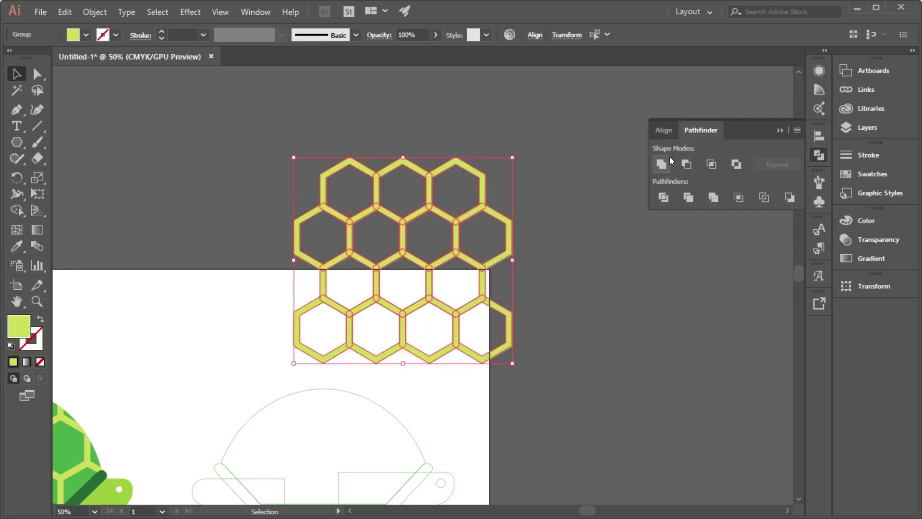
pyautogui.click(662, 165)
pyautogui.click(780, 133)
pyautogui.click(530, 263)
# - Paste the green dome back and clip the merged hexagon grid inside it (Ctrl+7)
pyautogui.hotkey('ctrl', 'v')
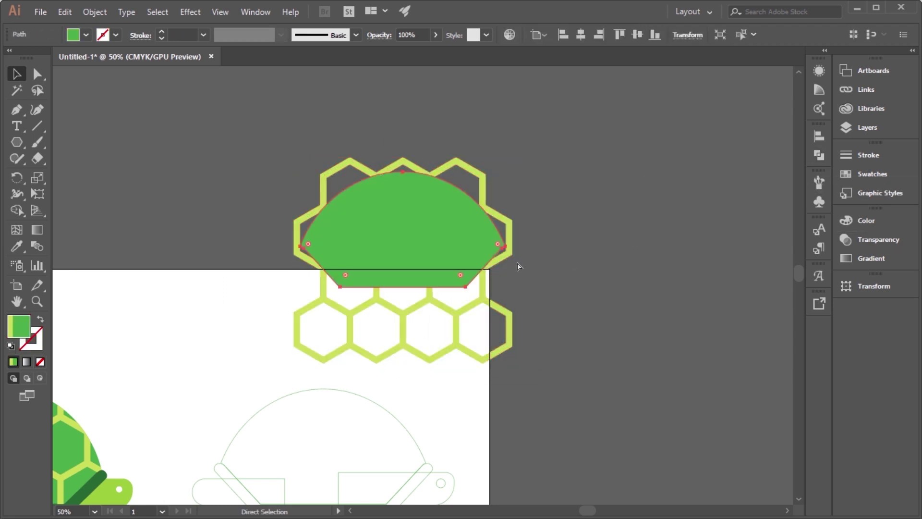
pyautogui.click(293, 318)
pyautogui.keyDown('shift'); pyautogui.click(428, 309); pyautogui.keyUp('shift')
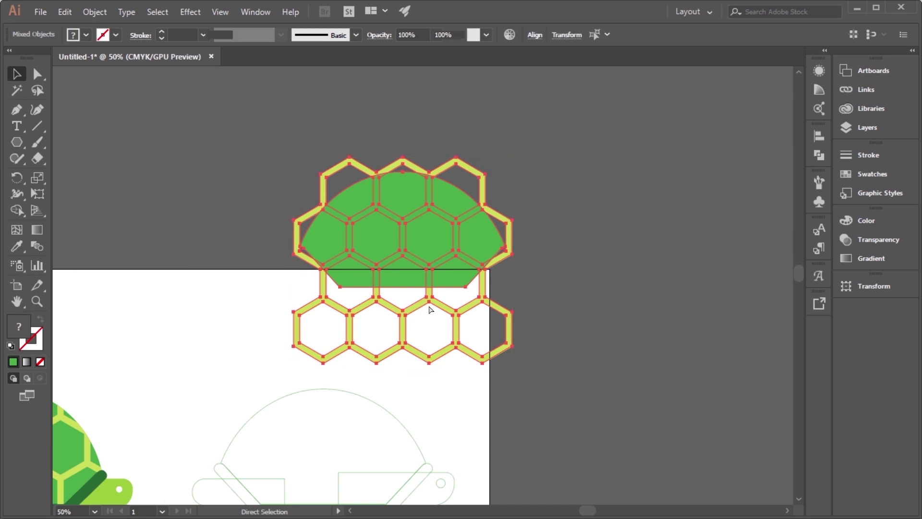
pyautogui.hotkey('ctrl', '7')
pyautogui.click(586, 189)
pyautogui.scroll(-2, 480, 274)
pyautogui.hscroll(-2, 480, 274)
# - Fill the second turtle's dome solid green and align the pattern centred and top over it
pyautogui.click(411, 339)
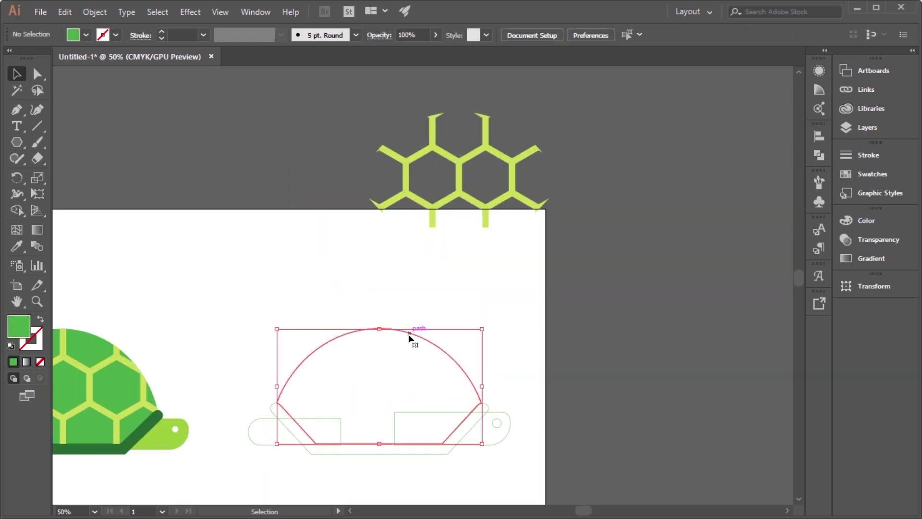
pyautogui.click(36, 318)
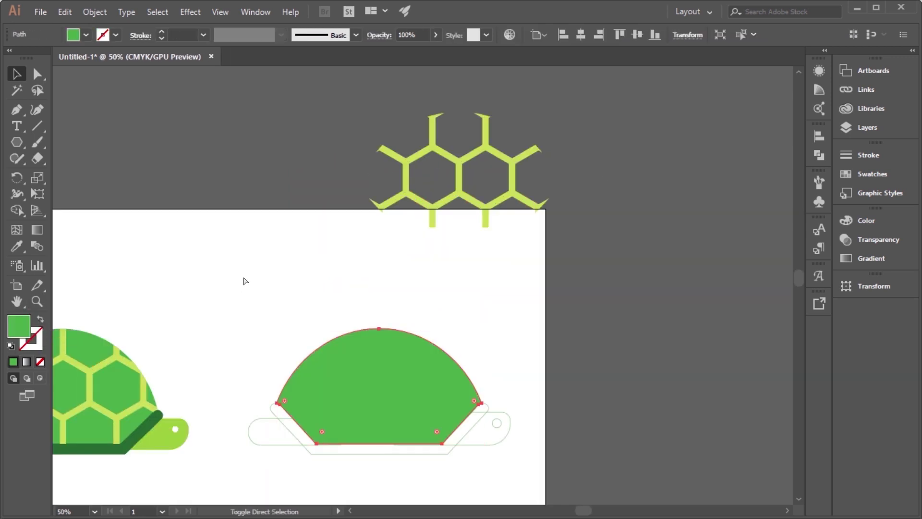
pyautogui.click(413, 156)
pyautogui.keyDown('shift'); pyautogui.click(383, 359); pyautogui.keyUp('shift')
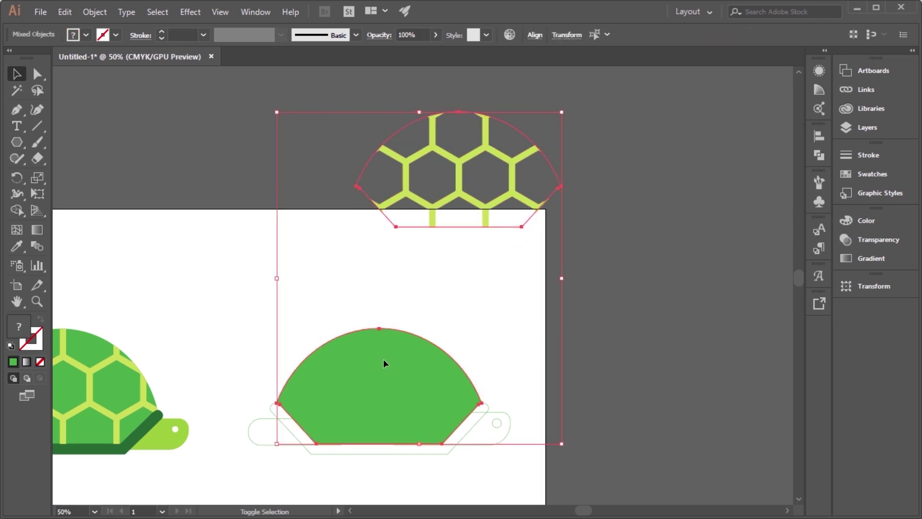
pyautogui.click(534, 35)
pyautogui.click(422, 71)
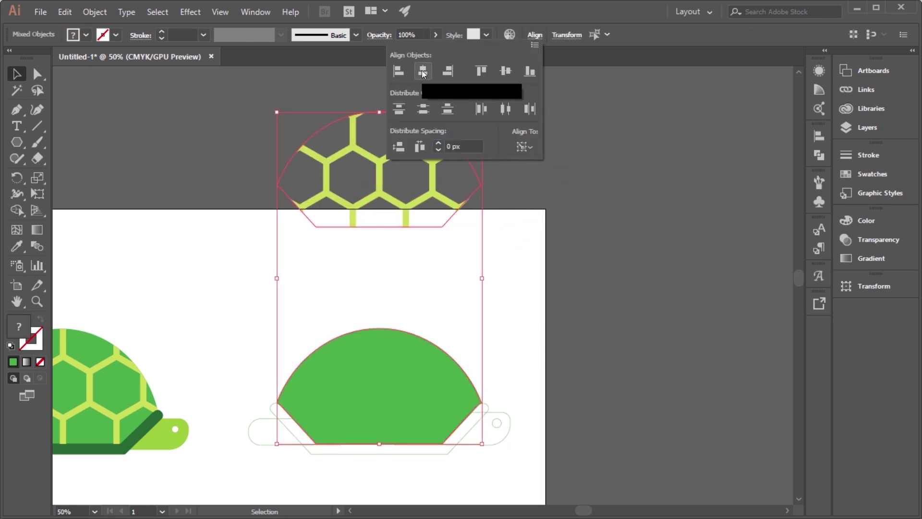
pyautogui.click(480, 71)
pyautogui.click(534, 272)
pyautogui.hotkey('ctrl', '-')
pyautogui.hotkey('ctrl', '+')
pyautogui.hotkey('ctrl', '+')
pyautogui.click(441, 365)
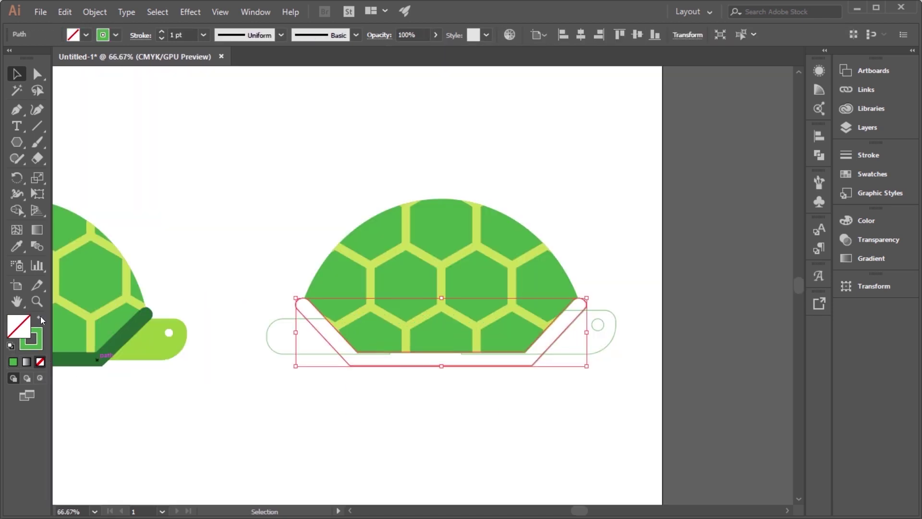
# - Fill the second turtle's shell rim with dark green sampled from the first turtle
pyautogui.click(42, 320)
pyautogui.click(17, 246)
pyautogui.click(125, 336)
pyautogui.press('v')
pyautogui.hotkey('ctrl', 'shift', 'a')
pyautogui.hotkey('ctrl', '-')
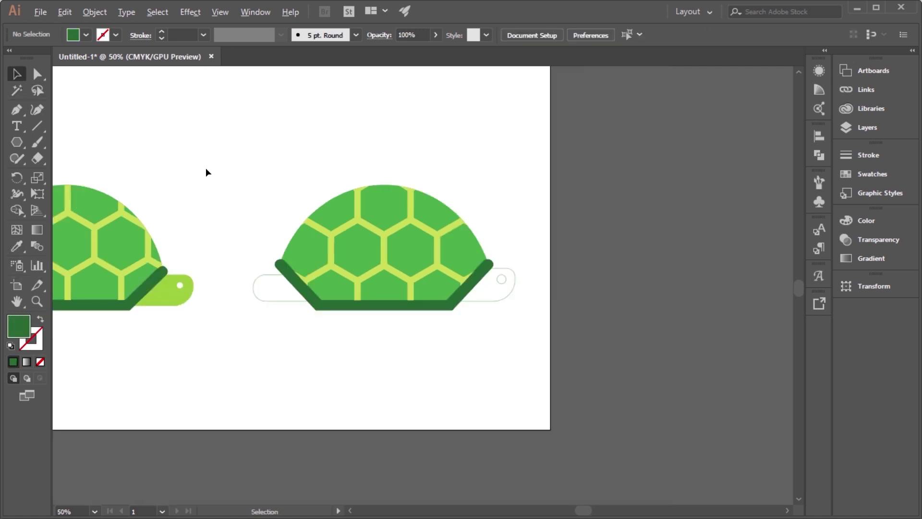
pyautogui.scroll(1, 207, 172)
# - Colour the head and tail pieces light green and send them behind the shell
pyautogui.click(280, 312)
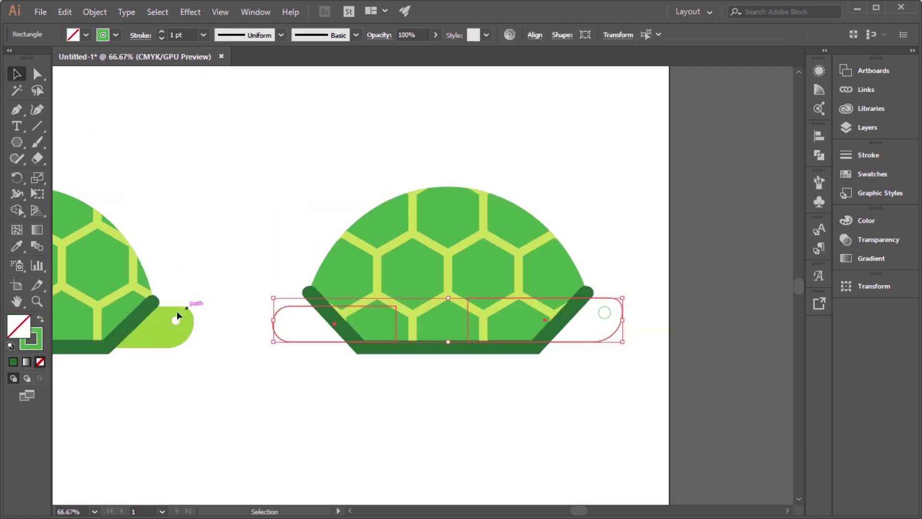
pyautogui.moveTo(269, 309); pyautogui.dragTo(295, 370)
pyautogui.click(11, 247)
pyautogui.click(153, 336)
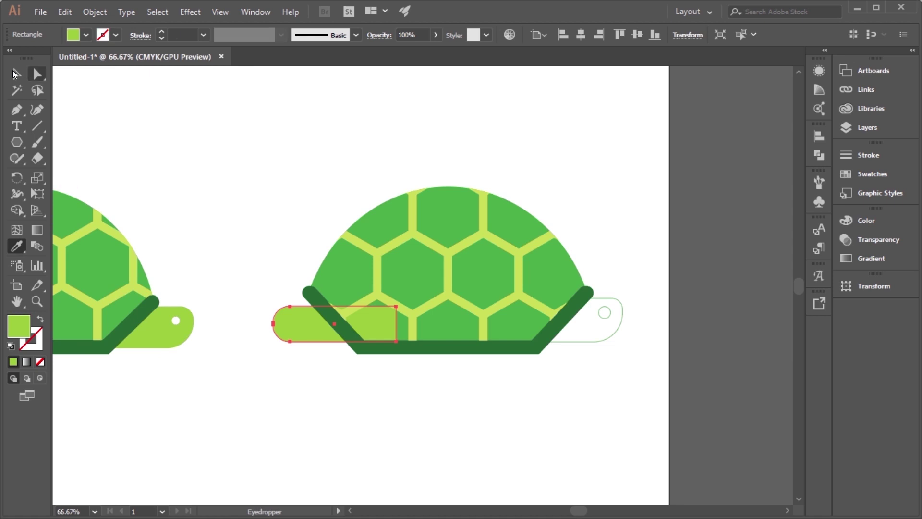
pyautogui.click(15, 73)
pyautogui.click(558, 342)
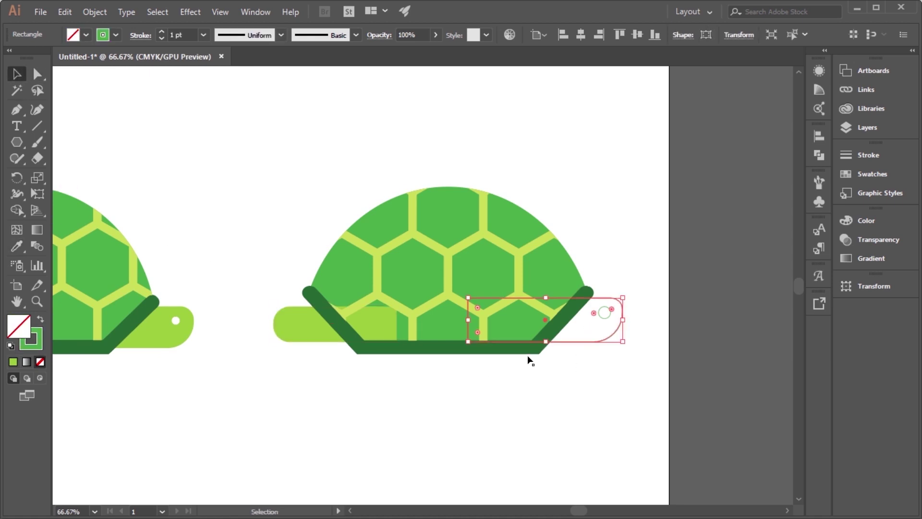
pyautogui.click(17, 247)
pyautogui.click(153, 327)
pyautogui.press('v')
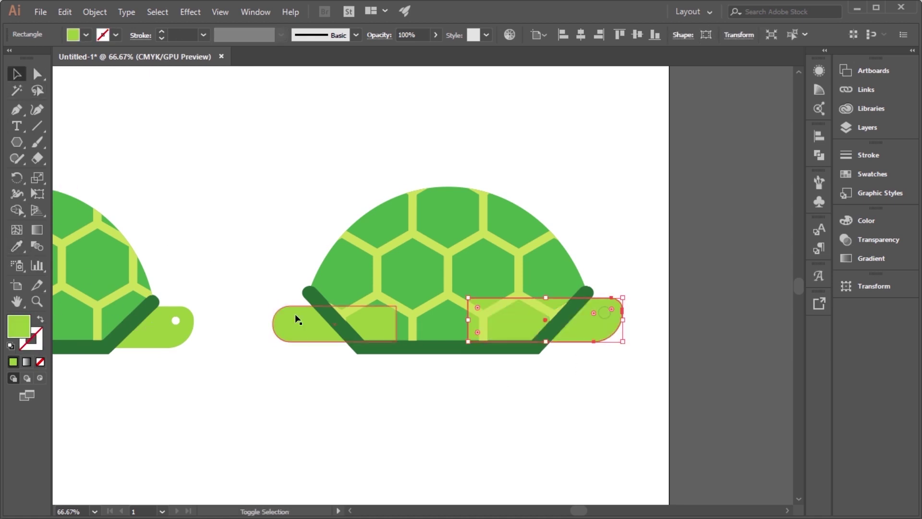
pyautogui.keyDown('shift'); pyautogui.click(294, 313); pyautogui.keyUp('shift')
pyautogui.hotkey('ctrl', 'shift', '[')
# - Fill the second turtle's eye white, sampled from the first turtle's eye
pyautogui.click(554, 215)
pyautogui.click(605, 312)
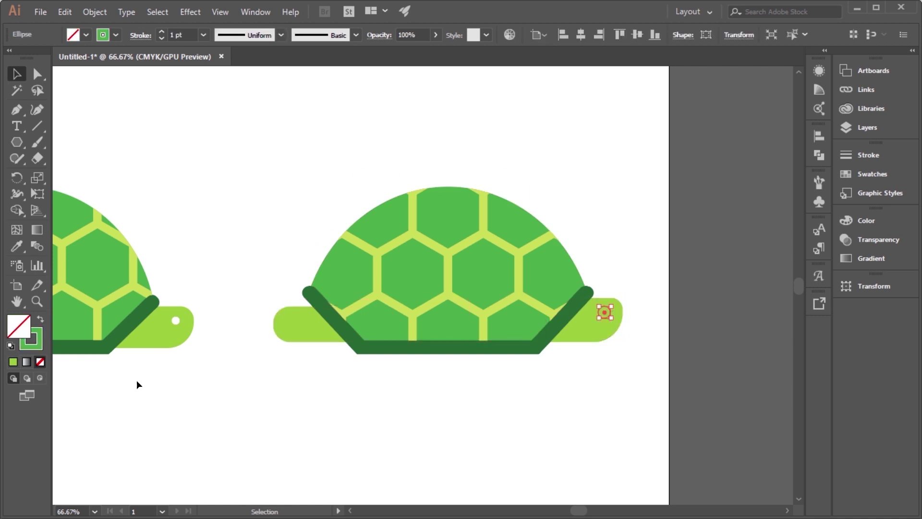
pyautogui.click(176, 318)
pyautogui.press('v')
pyautogui.click(275, 188)
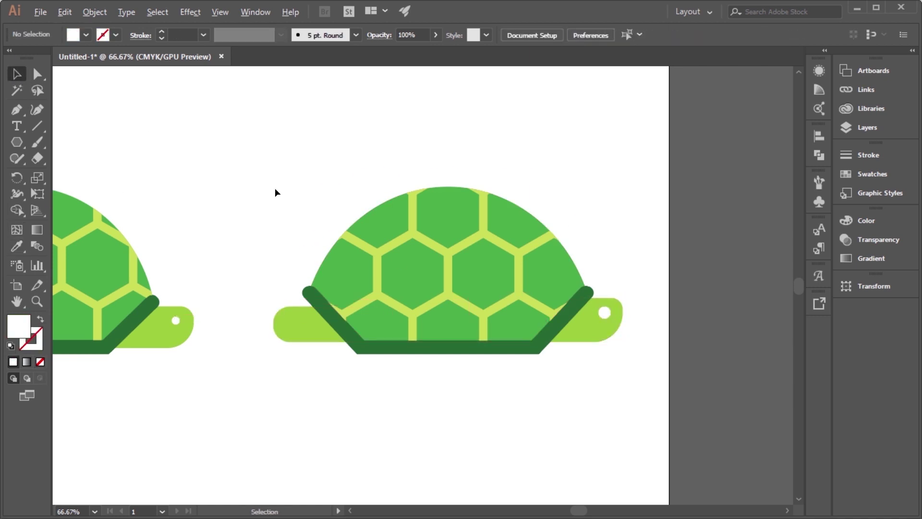
pyautogui.hotkey('ctrl', '+')
pyautogui.hotkey('ctrl', '-')
pyautogui.hotkey('ctrl', '-')
pyautogui.hotkey('ctrl', '-')
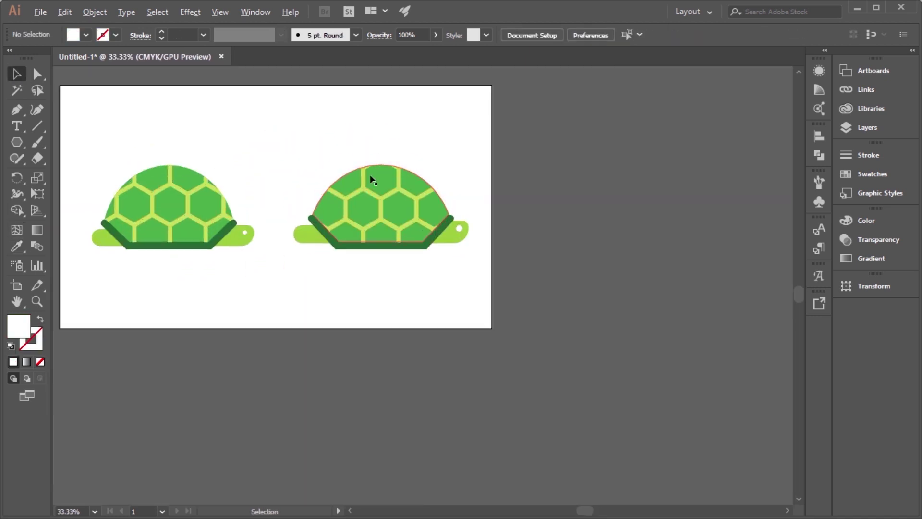
pyautogui.press('z')
pyautogui.moveTo(284, 147); pyautogui.dragTo(324, 151)
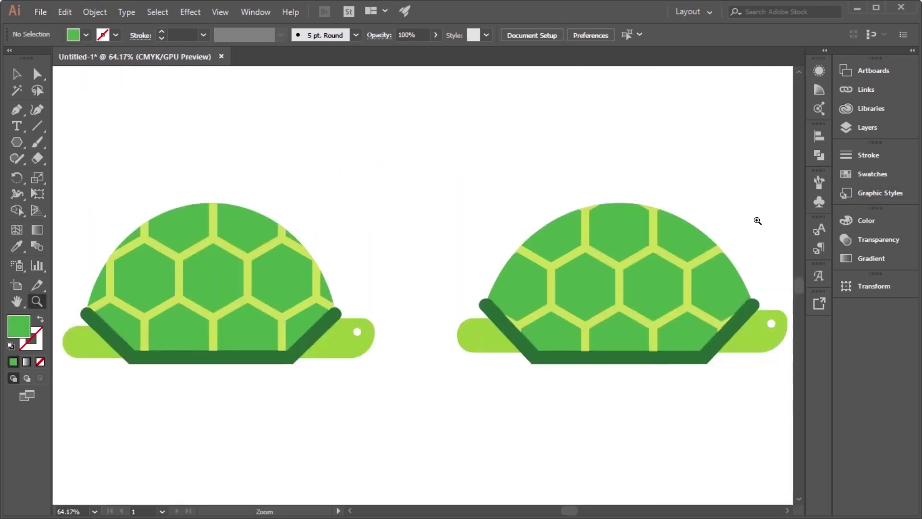
pyautogui.moveTo(757, 220)
pyautogui.mouseDown()
pyautogui.moveTo(591, 268)
pyautogui.moveTo(539, 308)
pyautogui.moveTo(545, 303)
pyautogui.moveTo(507, 310)
pyautogui.moveTo(520, 317)
pyautogui.mouseUp()
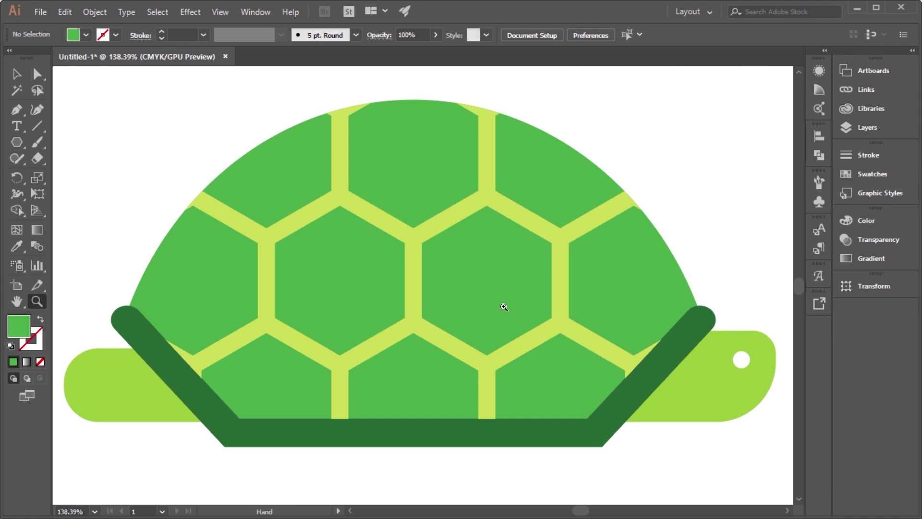
pyautogui.press('v')
pyautogui.hotkey('ctrl', '1')
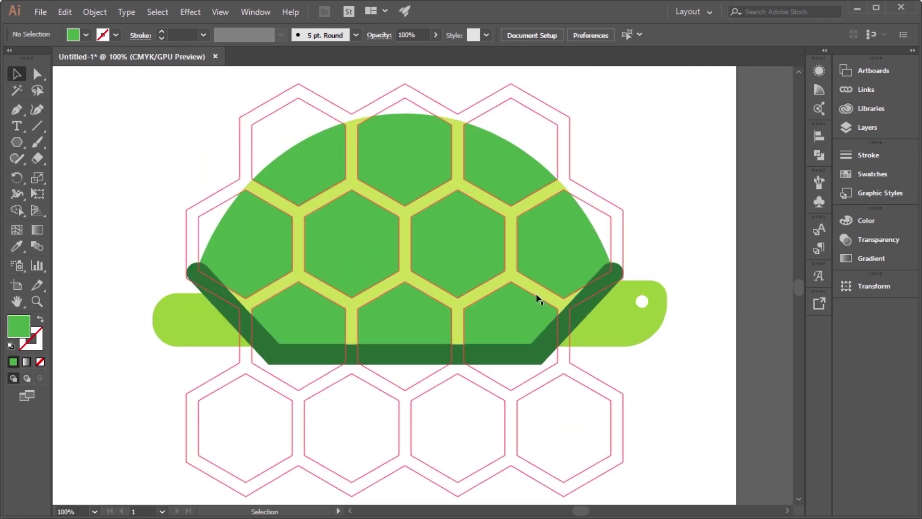
pyautogui.scroll(-2, 410, 246)
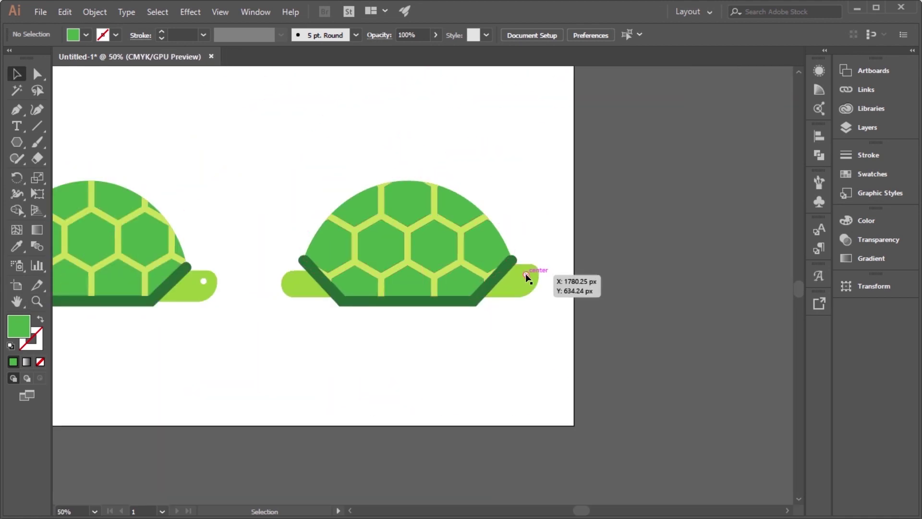
pyautogui.moveTo(527, 278); pyautogui.dragTo(699, 220)
pyautogui.moveTo(393, 286); pyautogui.dragTo(614, 270)
pyautogui.moveTo(353, 302); pyautogui.dragTo(643, 345)
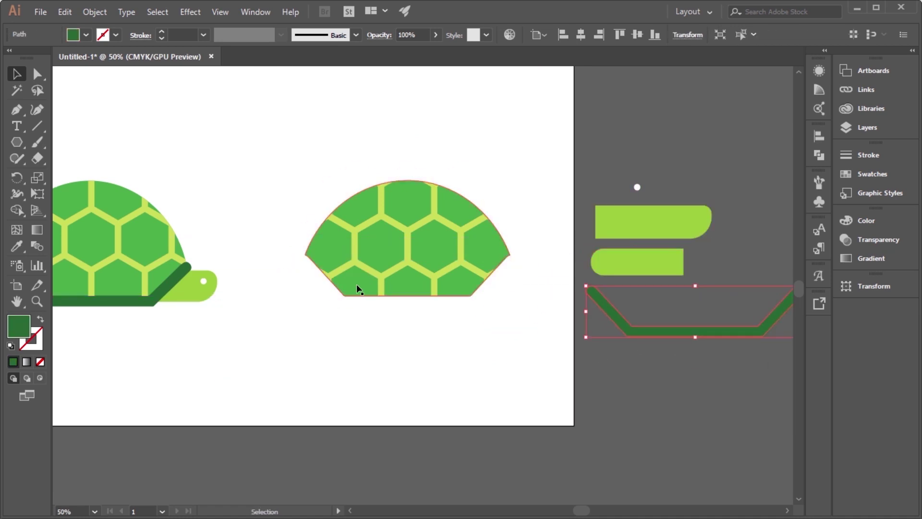
pyautogui.moveTo(358, 288); pyautogui.dragTo(640, 464)
pyautogui.scroll(-1, 364, 236)
pyautogui.moveTo(555, 346)
pyautogui.mouseDown()
pyautogui.moveTo(555, 505)
pyautogui.moveTo(550, 428)
pyautogui.mouseUp()
pyautogui.click(647, 356)
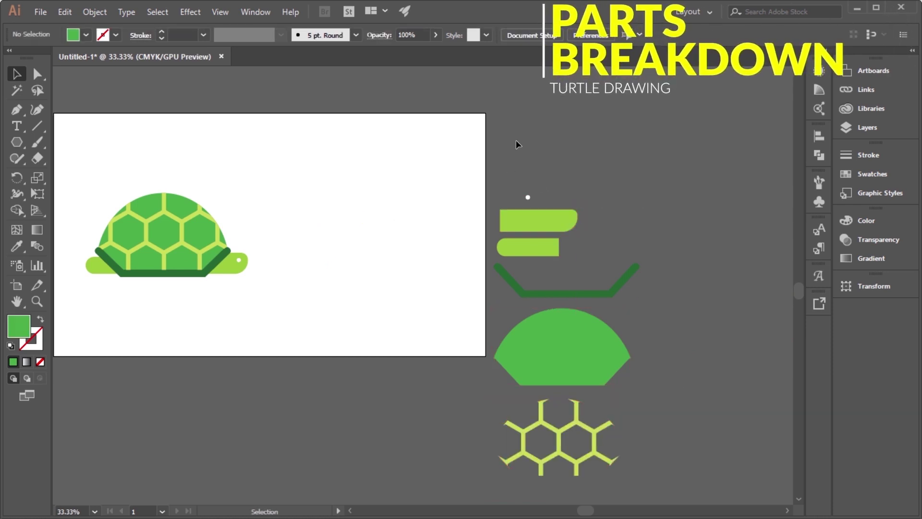
pyautogui.scroll(-1, 517, 138)
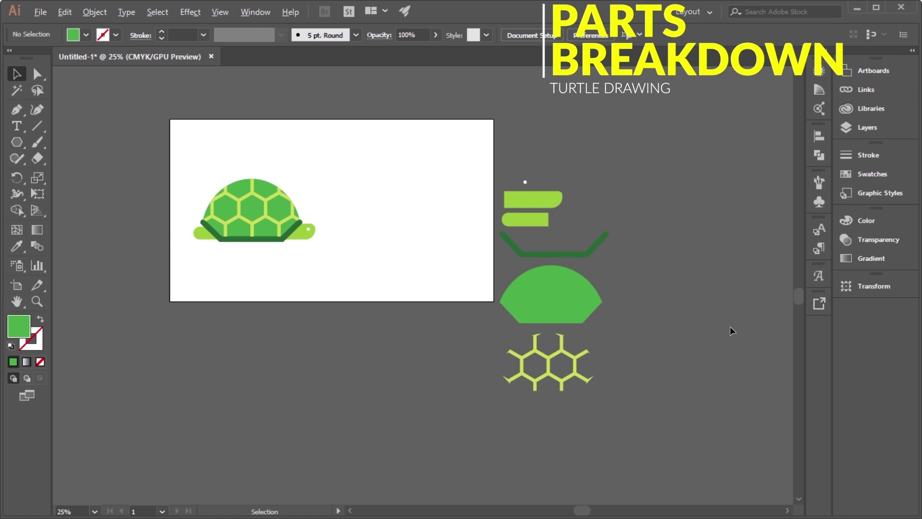
pyautogui.scroll(2, 730, 327)
pyautogui.scroll(1, 564, 272)
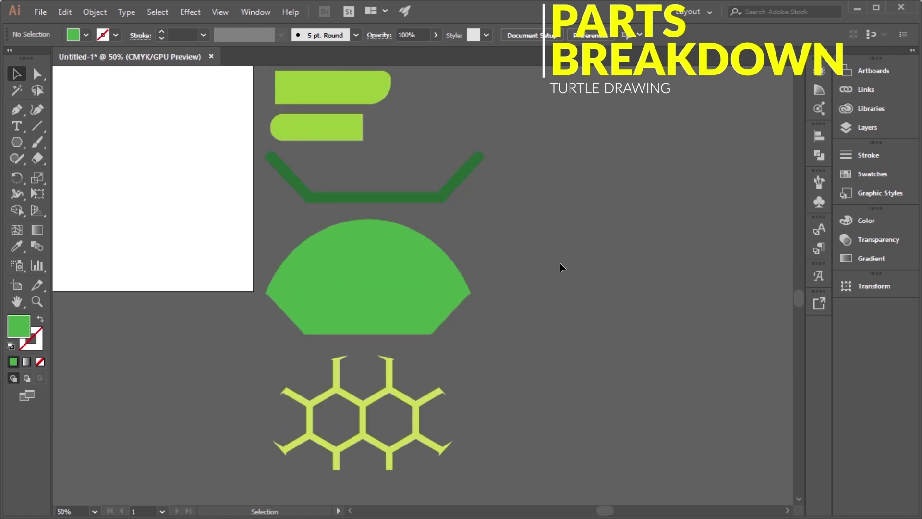
pyautogui.scroll(1, 535, 200)
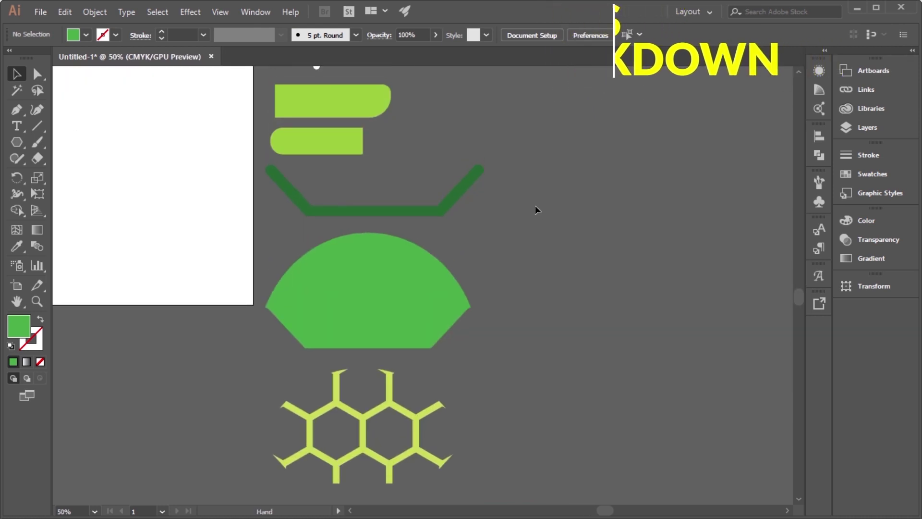
pyautogui.scroll(1, 543, 192)
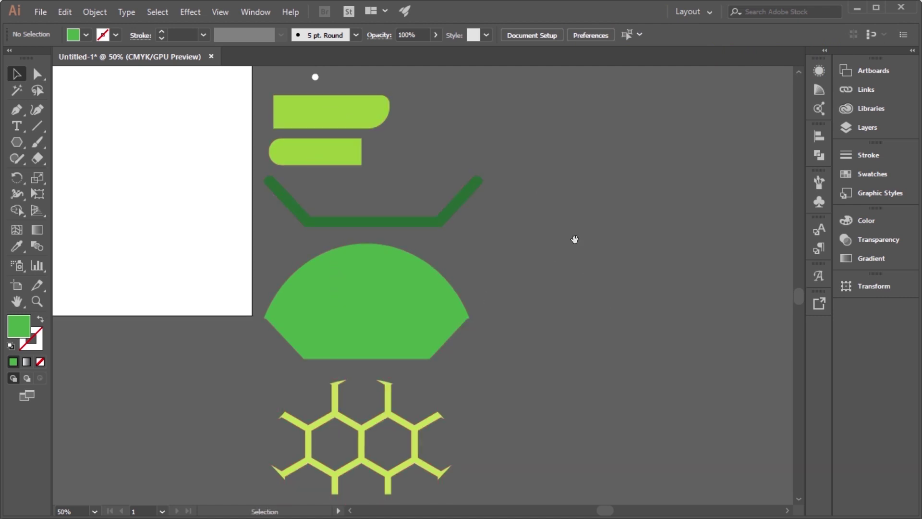
pyautogui.scroll(-3, 575, 239)
pyautogui.keyDown('alt'); pyautogui.scroll(-2, 618, 246); pyautogui.keyUp('alt')
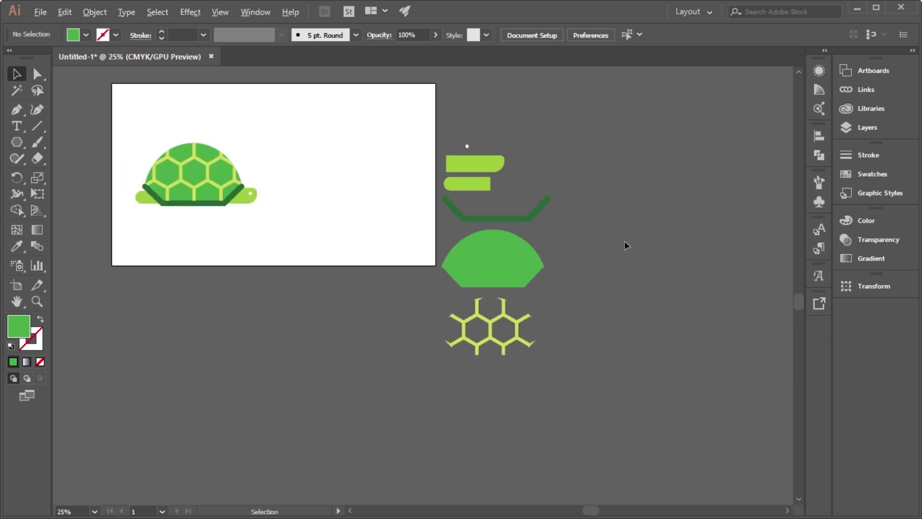
# - Recolour the duplicate turtle: navy outline, teal shell, mint hexagon lines, blue head and legs
pyautogui.keyDown('alt'); pyautogui.scroll(2, 353, 142); pyautogui.keyUp('alt')
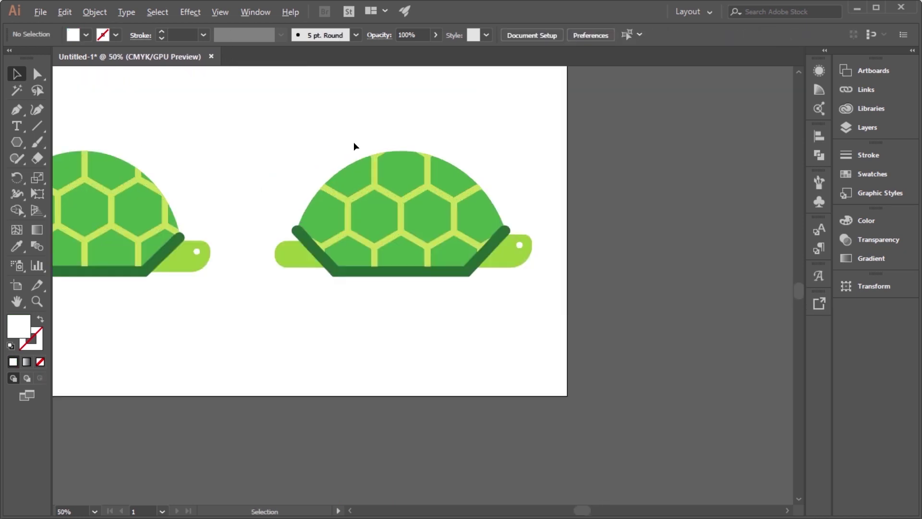
pyautogui.keyDown('alt'); pyautogui.scroll(1, 353, 142); pyautogui.keyUp('alt')
pyautogui.moveTo(634, 377); pyautogui.dragTo(494, 133)
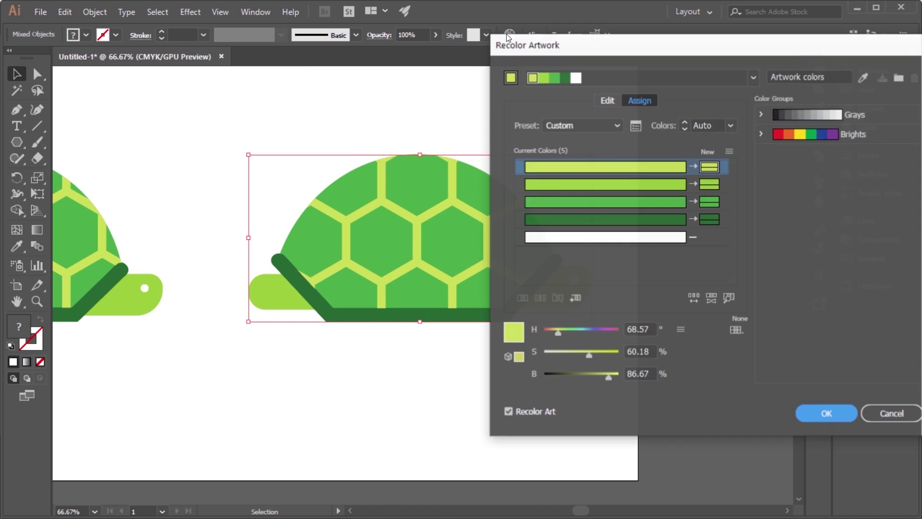
pyautogui.click(724, 182)
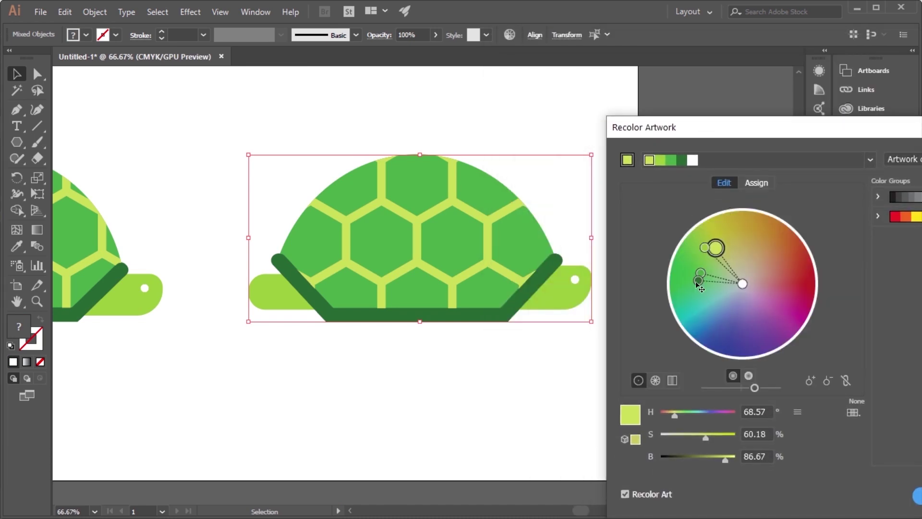
pyautogui.moveTo(699, 281); pyautogui.dragTo(735, 336)
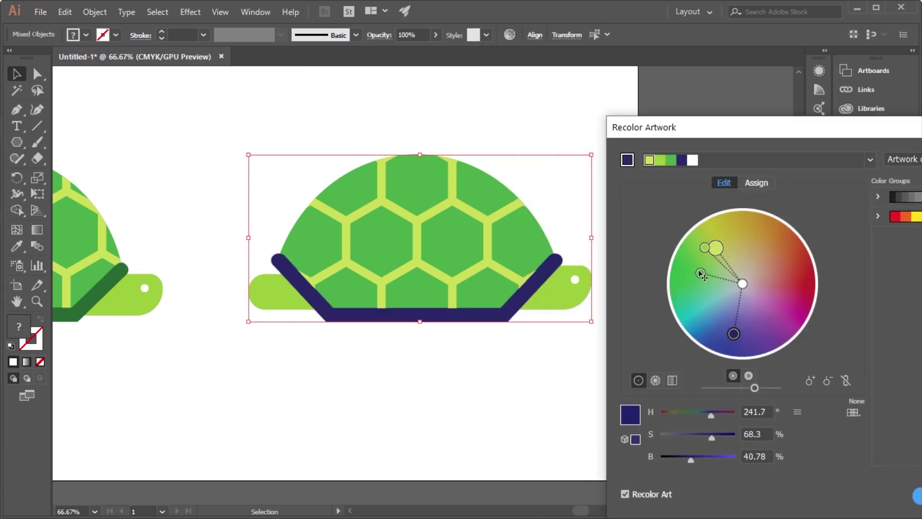
pyautogui.moveTo(700, 273); pyautogui.dragTo(710, 307)
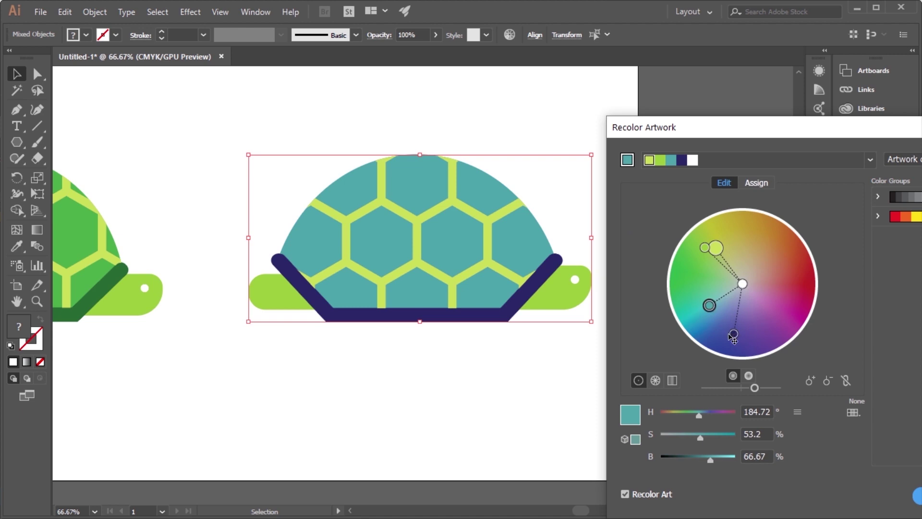
pyautogui.moveTo(715, 247); pyautogui.dragTo(726, 286)
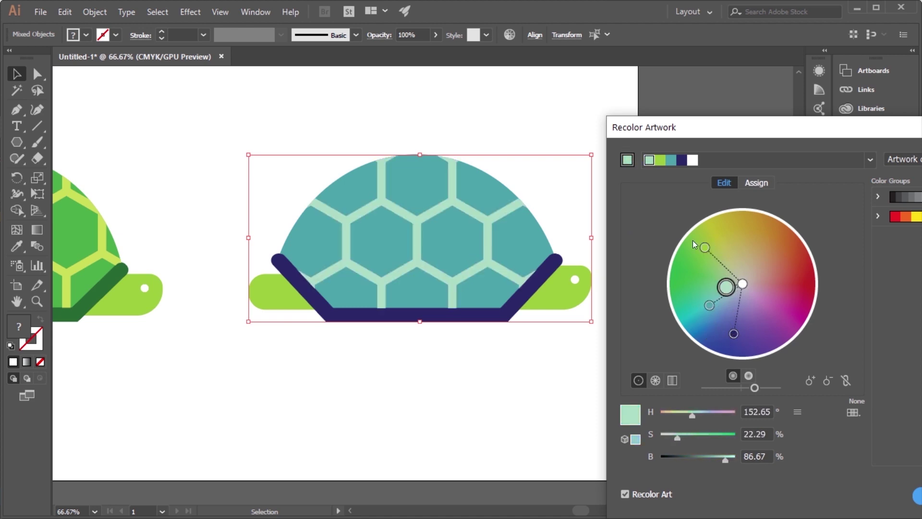
pyautogui.moveTo(704, 247); pyautogui.dragTo(708, 330)
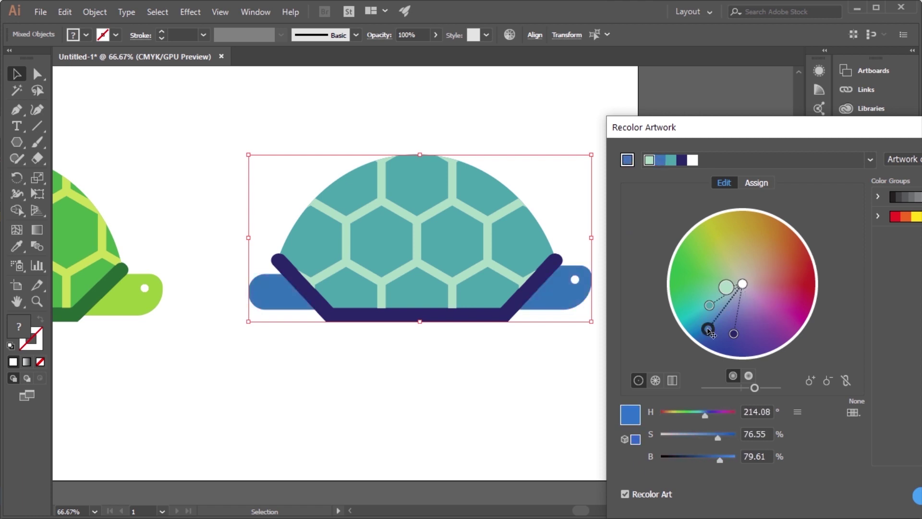
# - Apply the blue-and-teal scheme, then undo and redo it to compare with the greens
pyautogui.moveTo(749, 132); pyautogui.dragTo(524, 52)
pyautogui.click(711, 411)
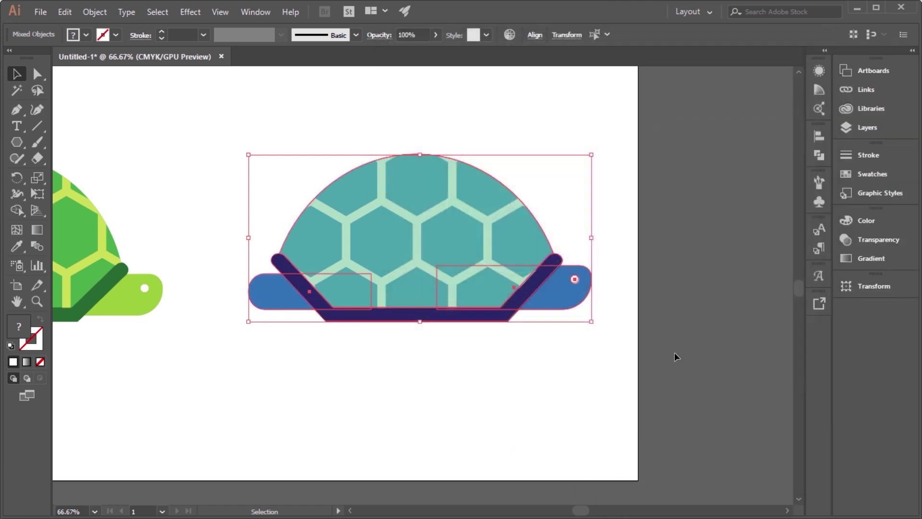
pyautogui.click(675, 331)
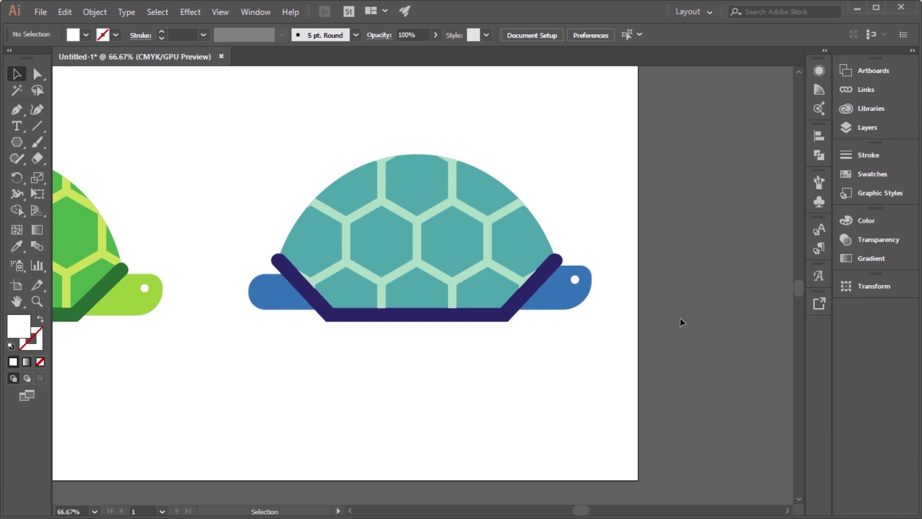
pyautogui.hotkey('ctrl', 'z')
pyautogui.hotkey('ctrl', 'z')
pyautogui.hotkey('ctrl', 'z')
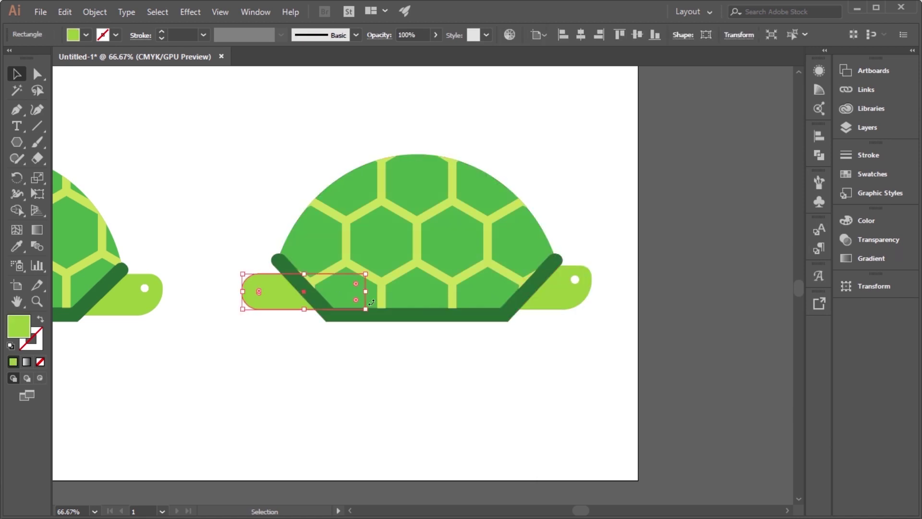
pyautogui.hotkey('ctrl', 'shift', 'z')
pyautogui.hotkey('ctrl', 'shift', 'z')
pyautogui.hotkey('ctrl', 'shift', 'z')
pyautogui.click(253, 147)
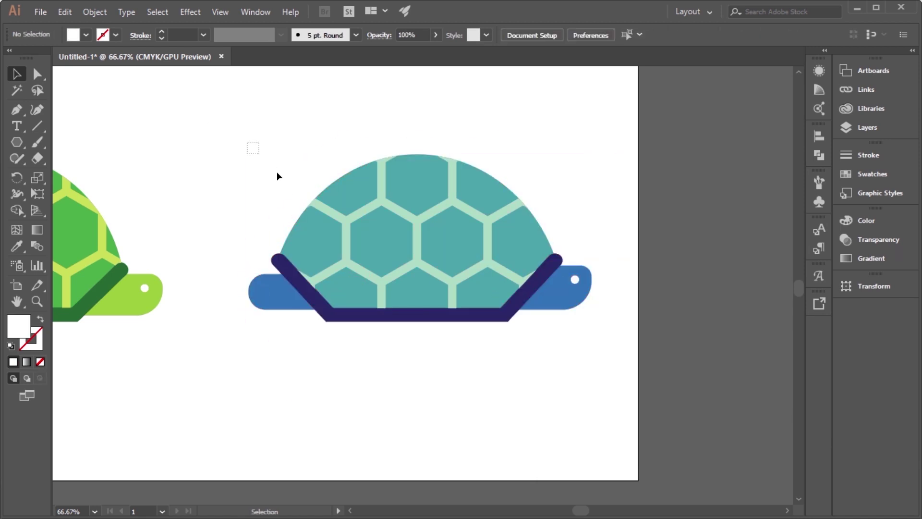
# - Recolour it instead with olive outline, olive-yellow head and legs, brown shell and pale yellow lines
pyautogui.moveTo(574, 404); pyautogui.dragTo(574, 403)
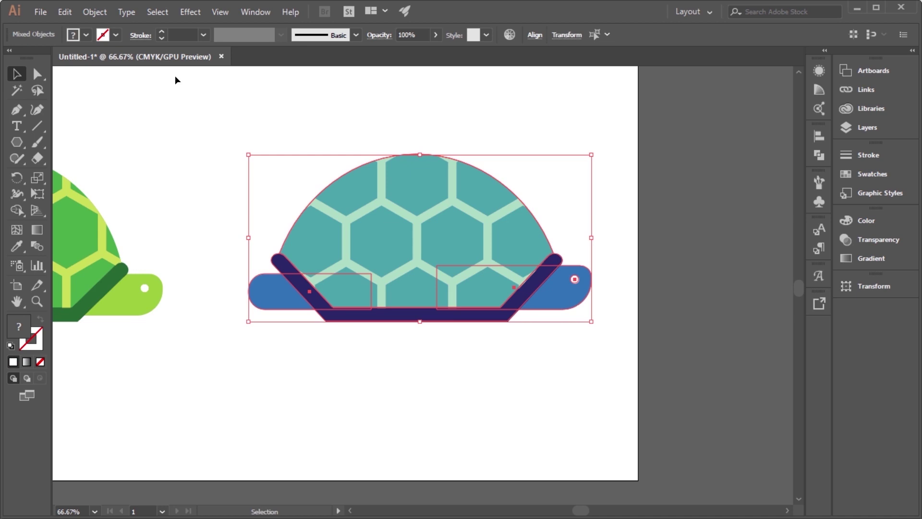
pyautogui.click(505, 34)
pyautogui.moveTo(515, 46); pyautogui.dragTo(751, 54)
pyautogui.click(733, 104)
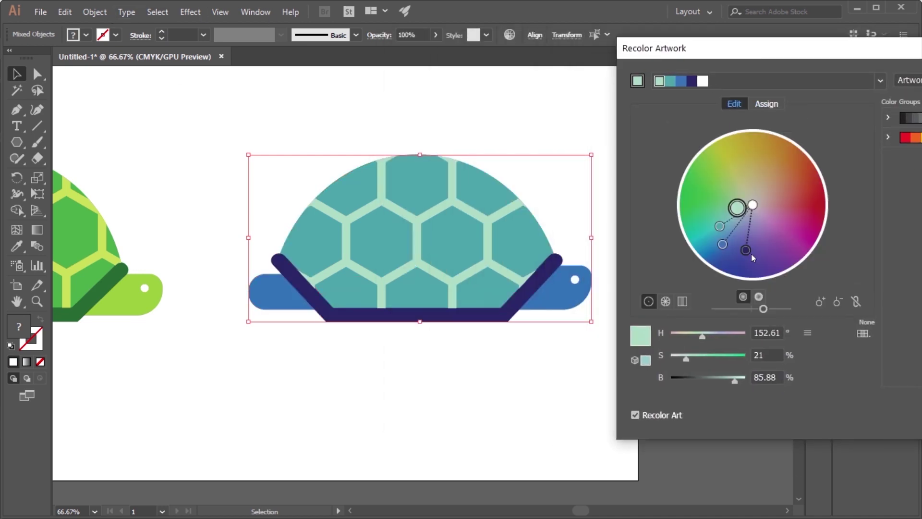
pyautogui.moveTo(746, 249); pyautogui.dragTo(741, 171)
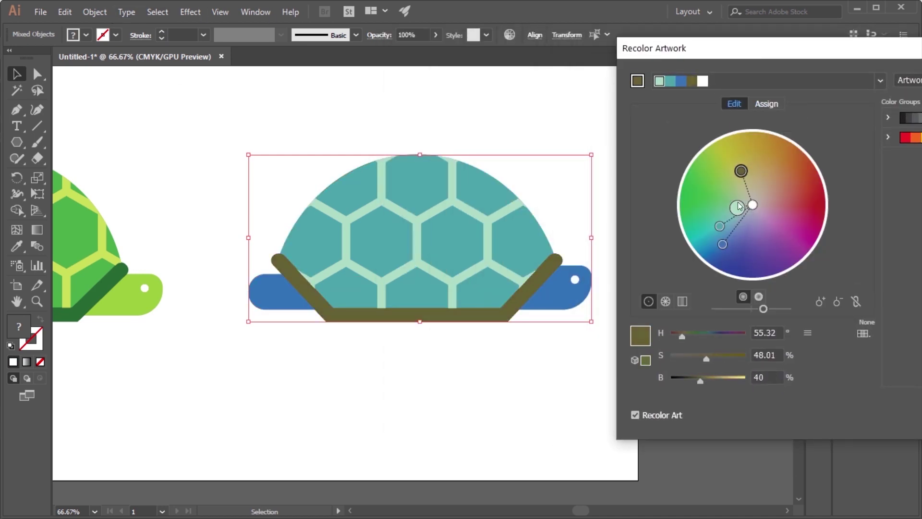
pyautogui.moveTo(722, 244); pyautogui.dragTo(733, 155)
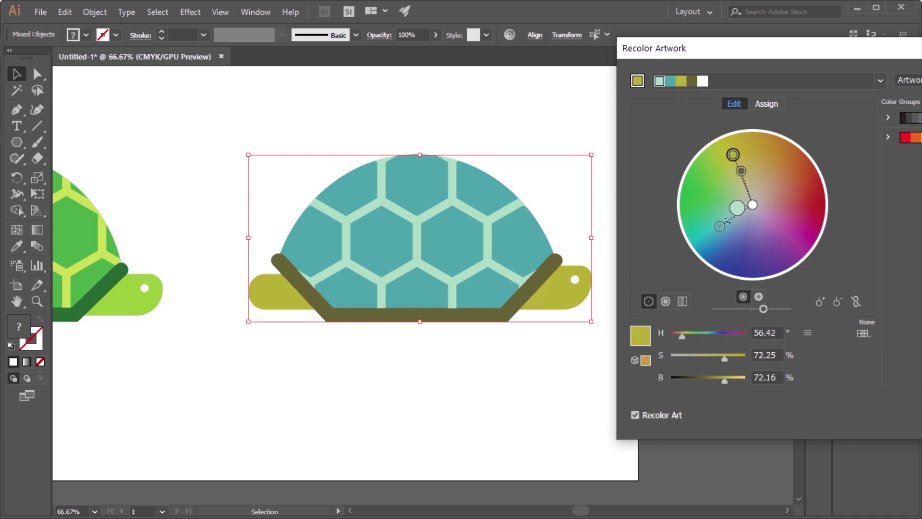
pyautogui.moveTo(750, 189); pyautogui.dragTo(766, 158)
pyautogui.moveTo(738, 208); pyautogui.dragTo(743, 184)
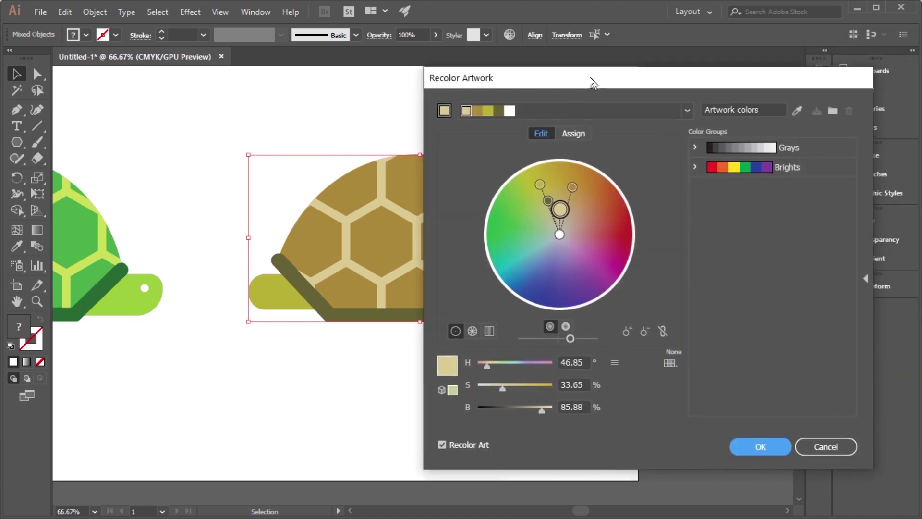
pyautogui.click(764, 443)
pyautogui.click(683, 267)
pyautogui.scroll(-1, 683, 267)
pyautogui.scroll(1, 691, 270)
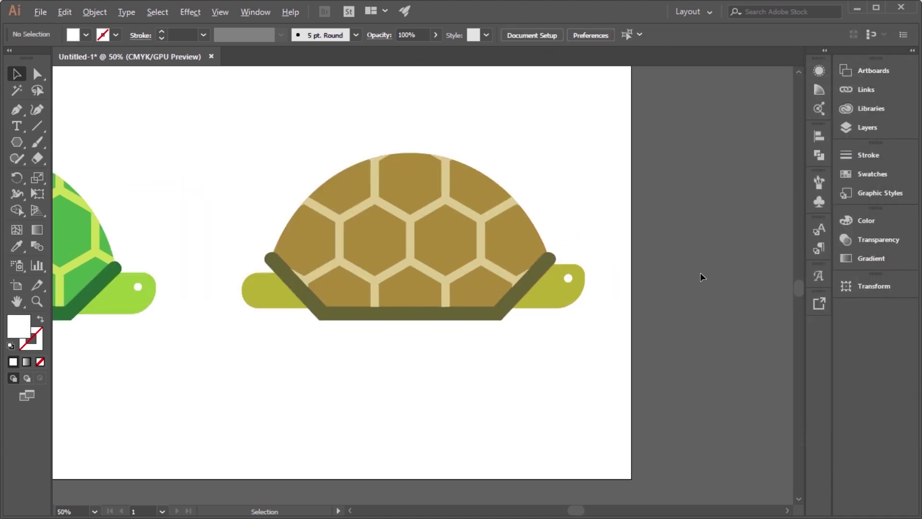
pyautogui.scroll(-1, 711, 268)
pyautogui.scroll(1, 735, 259)
pyautogui.scroll(-1, 744, 258)
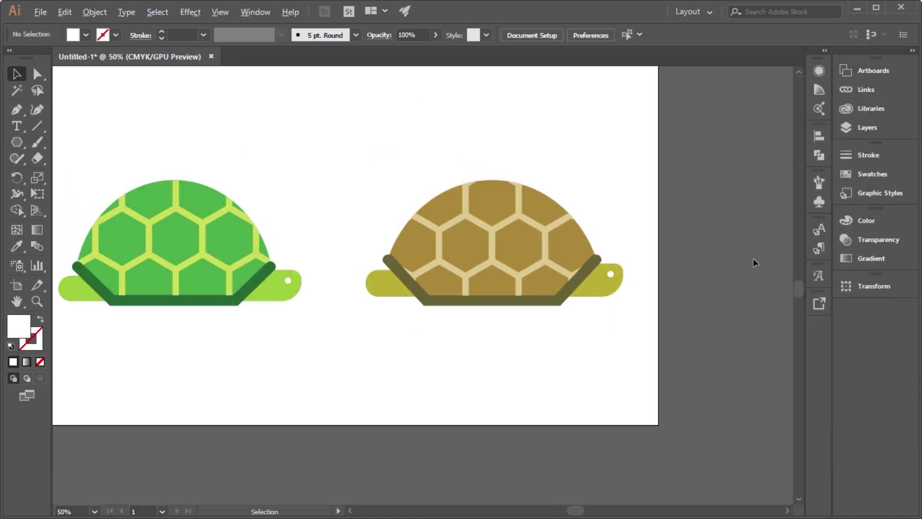
pyautogui.scroll(1, 579, 261)
pyautogui.scroll(1, 550, 336)
pyautogui.scroll(-2, 634, 338)
pyautogui.scroll(1, 634, 339)
pyautogui.scroll(-1, 615, 362)
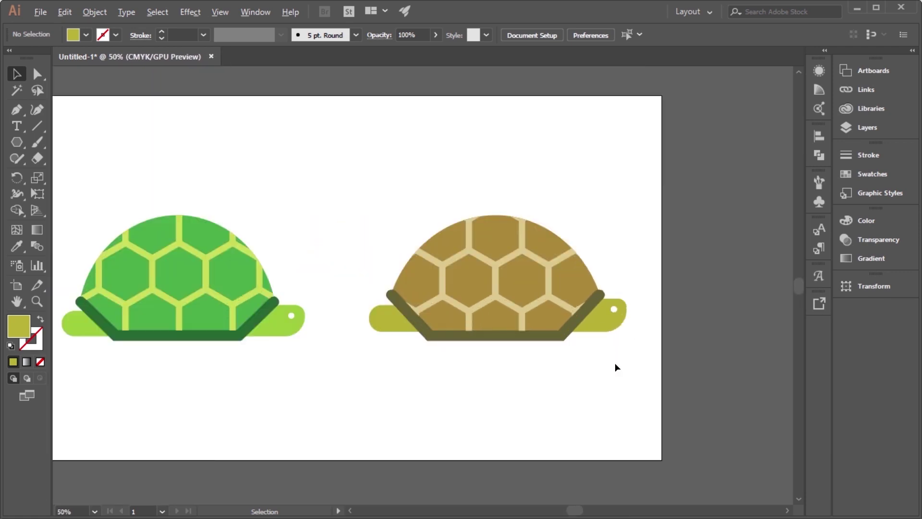
pyautogui.scroll(-1, 614, 362)
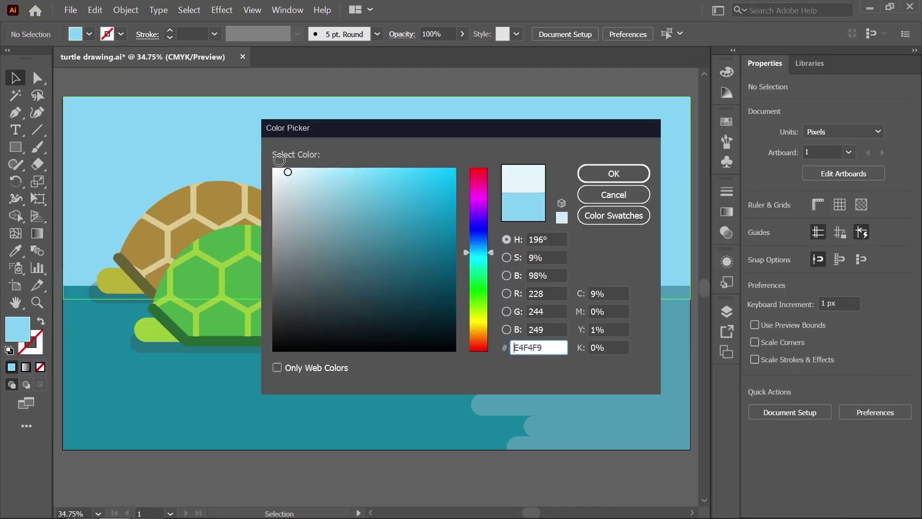
# - Draw the cloud's rounded white base bar and white ellipses, copying one to the left
pyautogui.moveTo(474, 178); pyautogui.dragTo(387, 216)
pyautogui.press('l')
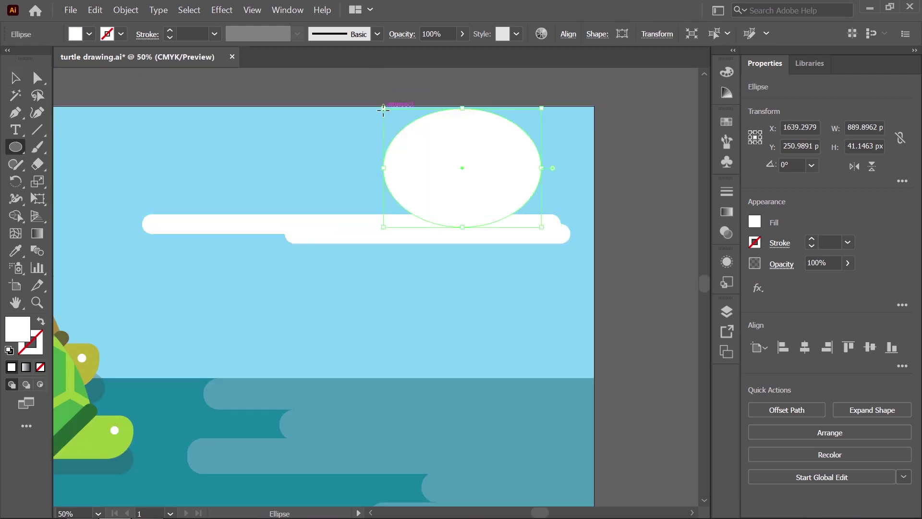
pyautogui.press('v')
pyautogui.moveTo(440, 167)
pyautogui.mouseDown()
pyautogui.moveTo(326, 192)
pyautogui.moveTo(511, 190)
pyautogui.mouseUp()
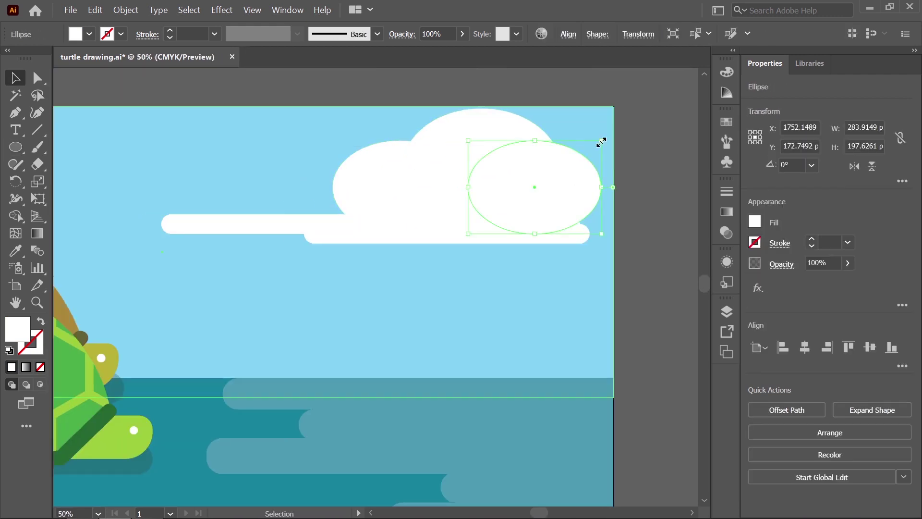
pyautogui.click(601, 140)
pyautogui.hotkey('ctrl', '-')
pyautogui.moveTo(359, 204); pyautogui.dragTo(328, 207)
pyautogui.click(334, 252)
# - Copy the base bar just below it and fill the copy light blue
pyautogui.scroll(2, 350, 243)
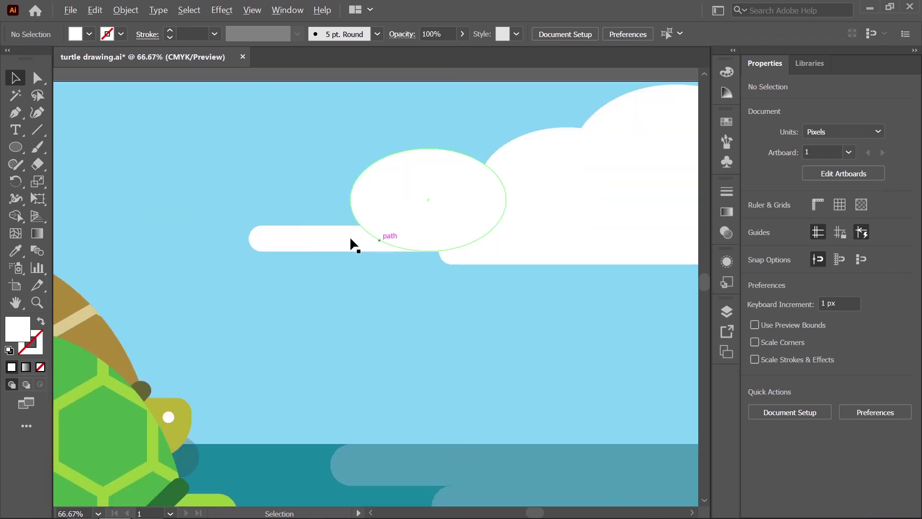
pyautogui.hscroll(2, 350, 243)
pyautogui.moveTo(202, 238); pyautogui.dragTo(199, 246)
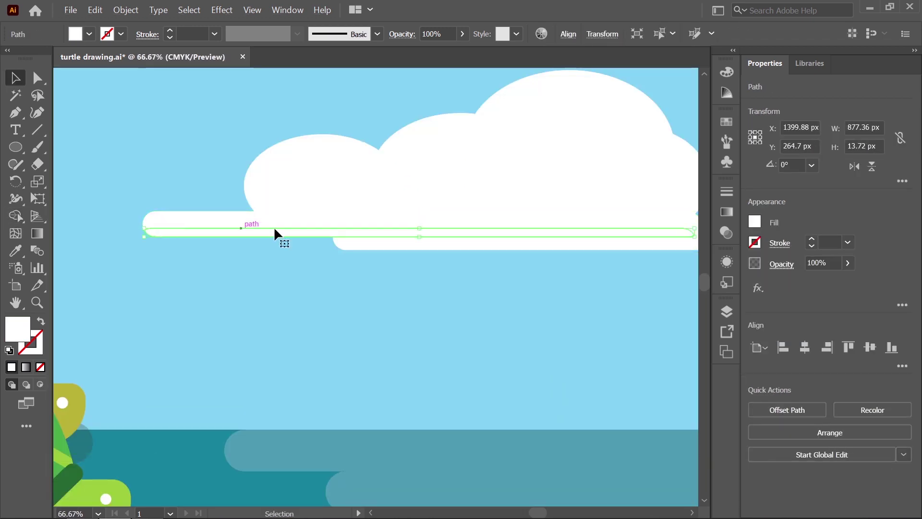
pyautogui.click(727, 262)
pyautogui.click(591, 333)
pyautogui.click(473, 361)
pyautogui.click(461, 119)
pyautogui.click(727, 72)
pyautogui.click(627, 97)
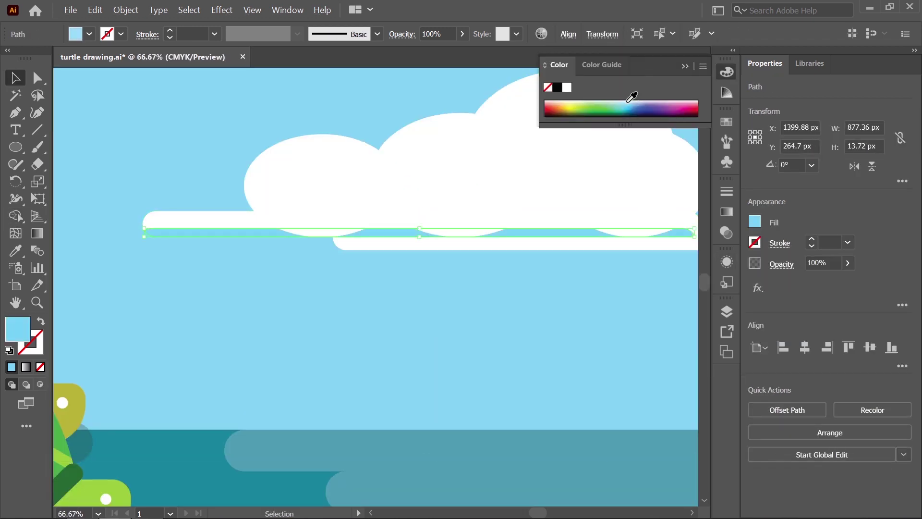
# - Look through the blue strip's transparency blend modes without changing them
pyautogui.click(727, 261)
pyautogui.click(591, 332)
pyautogui.click(473, 361)
pyautogui.click(471, 90)
pyautogui.click(726, 262)
pyautogui.hscroll(1, 305, 315)
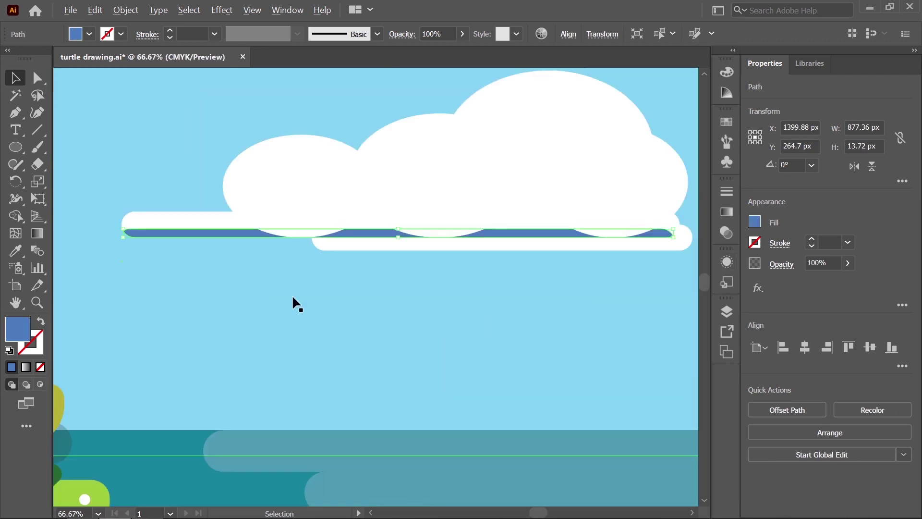
# - Merge the cloud ellipses and base bar into one cloud shape
pyautogui.click(288, 202)
pyautogui.keyDown('shift'); pyautogui.click(438, 175); pyautogui.keyUp('shift')
pyautogui.keyDown('shift'); pyautogui.click(548, 149); pyautogui.keyUp('shift')
pyautogui.keyDown('shift'); pyautogui.click(677, 190); pyautogui.keyUp('shift')
# - Set the blue strip to Multiply blend mode at 37% opacity
pyautogui.click(758, 407)
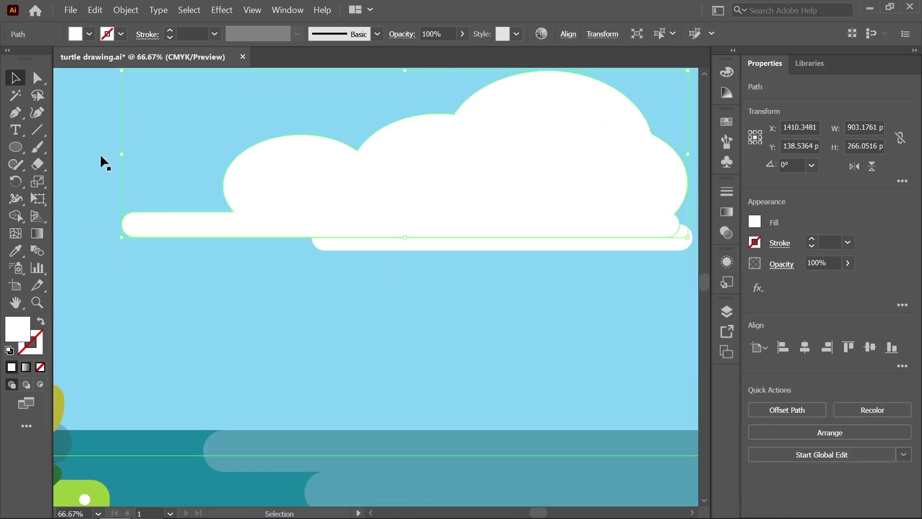
pyautogui.click(149, 230)
pyautogui.click(726, 262)
pyautogui.click(591, 333)
pyautogui.write('37')
pyautogui.press('Return')
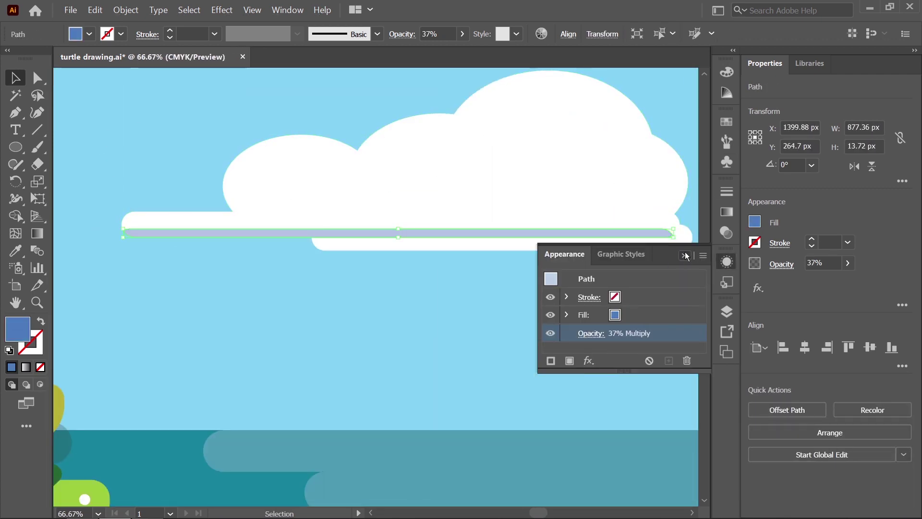
# - Stack the blue strip behind the white bar and lower its opacity to 15%
pyautogui.click(350, 247)
pyautogui.hotkey('ctrl', 'shift', ']')
pyautogui.hotkey('ctrl', '-')
pyautogui.keyDown('shift'); pyautogui.click(384, 262); pyautogui.keyUp('shift')
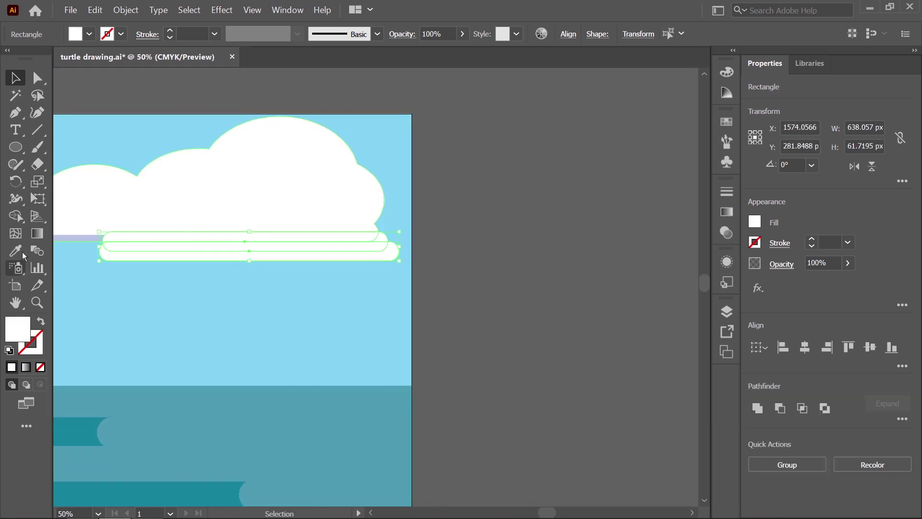
pyautogui.click(346, 251)
pyautogui.hotkey('ctrl', '1')
pyautogui.write('15.165 p')
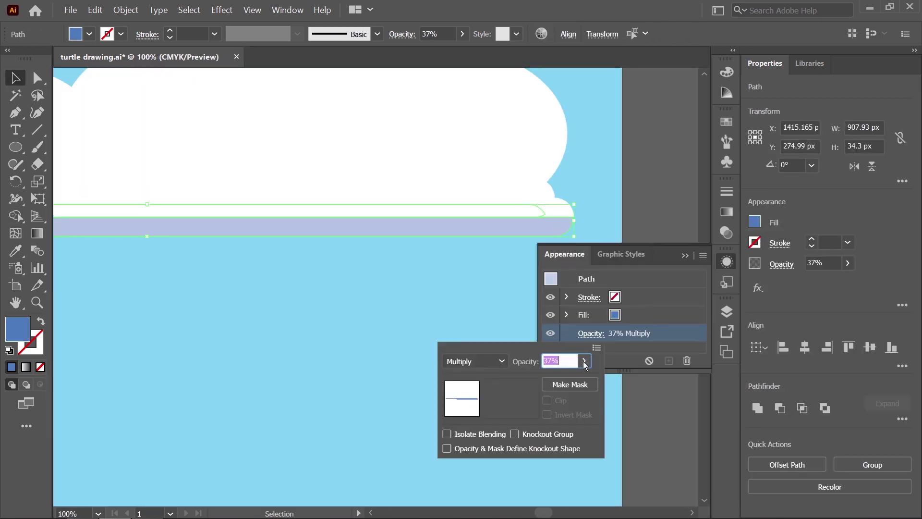
pyautogui.press('Return')
pyautogui.click(592, 238)
pyautogui.hotkey('ctrl', '-')
pyautogui.hotkey('ctrl', '-')
pyautogui.hotkey('ctrl', '-')
# - Draw a white rounded bar above the turtles
pyautogui.press('m')
pyautogui.moveTo(154, 187); pyautogui.dragTo(392, 197)
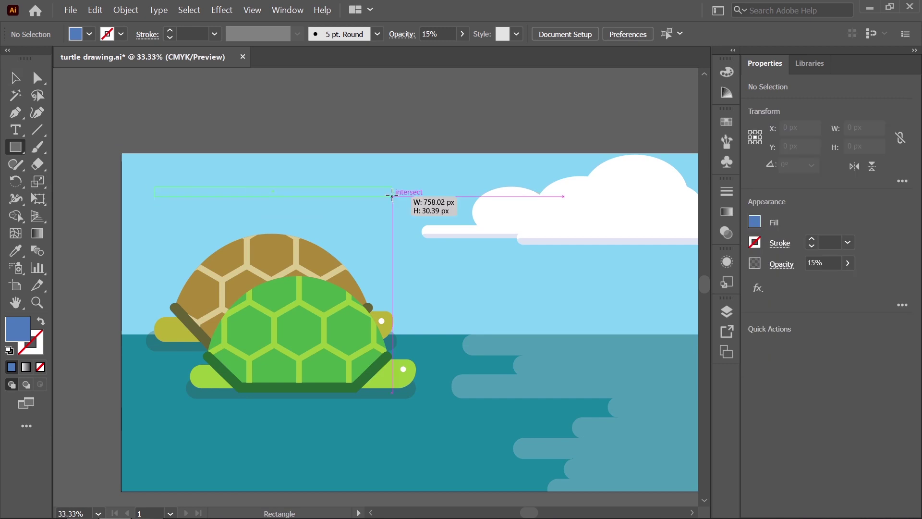
pyautogui.hotkey('ctrl', '+')
pyautogui.hotkey('ctrl', '+')
pyautogui.hotkey('ctrl', '-')
pyautogui.press('a')
pyautogui.hotkey('ctrl', '-')
pyautogui.press('v')
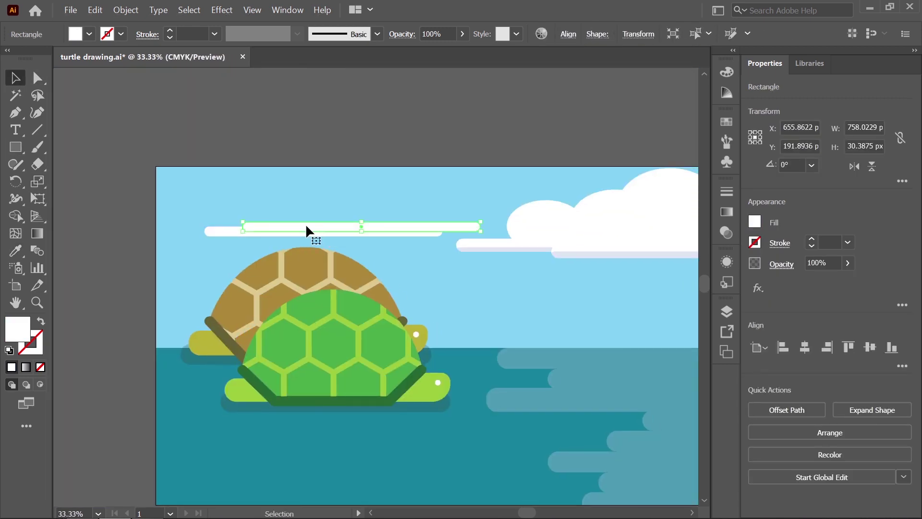
# - Add white ellipses on the bar, with a smaller copy placed to the right
pyautogui.moveTo(246, 186); pyautogui.dragTo(247, 185)
pyautogui.moveTo(312, 173); pyautogui.dragTo(451, 244)
pyautogui.press('v')
pyautogui.moveTo(384, 206); pyautogui.dragTo(454, 209)
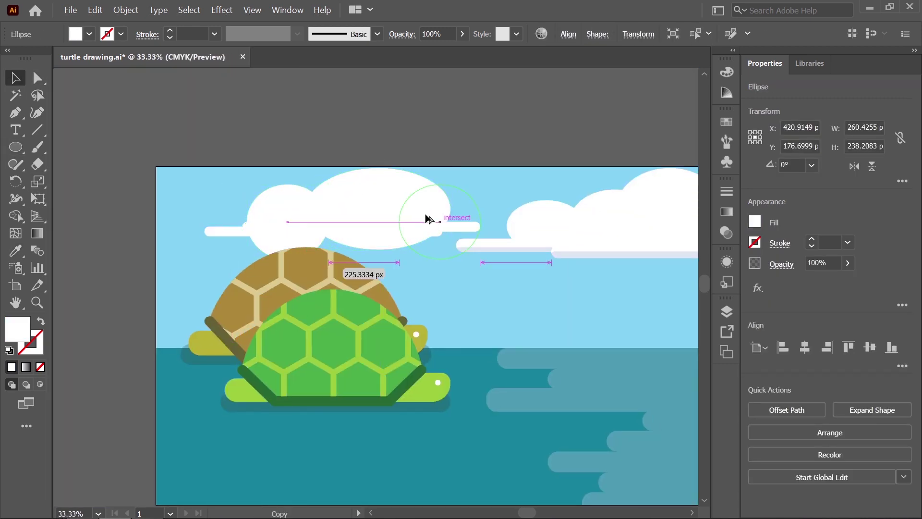
pyautogui.moveTo(510, 173); pyautogui.dragTo(485, 184)
pyautogui.hotkey('ctrl', '+')
pyautogui.hotkey('ctrl', '-')
# - Merge the bar and ellipses into a single cloud with Shape Builder
pyautogui.keyDown('shift'); pyautogui.click(257, 261); pyautogui.keyUp('shift')
pyautogui.hotkey('ctrl', '+')
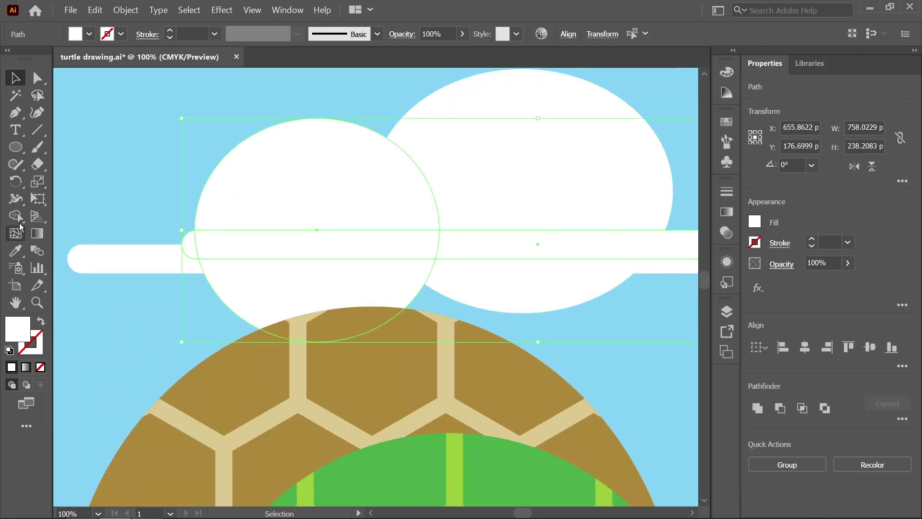
pyautogui.hotkey('ctrl', '-')
pyautogui.hotkey('shift', 'm')
pyautogui.click(10, 81)
pyautogui.hotkey('ctrl', '+')
pyautogui.click(400, 239)
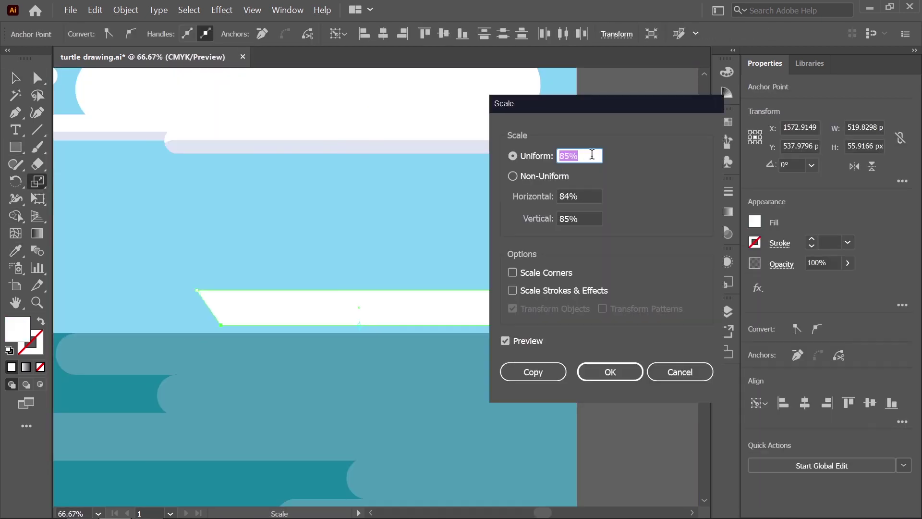
# - Confirm the hull edge scaling and resize an upright copy into the sail
pyautogui.press('Return')
pyautogui.moveTo(243, 319); pyautogui.dragTo(397, 136)
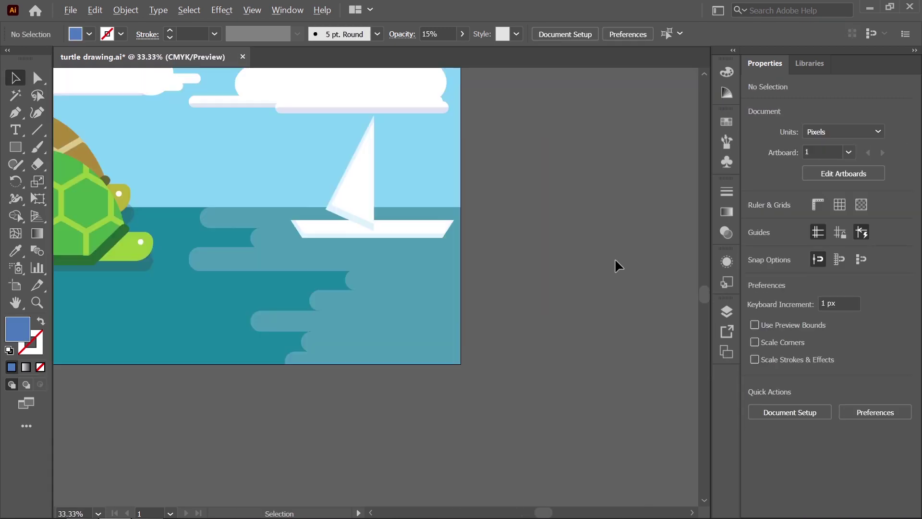
# - Scroll down to view the sea beneath the sailboat
pyautogui.scroll(-1, 618, 265)
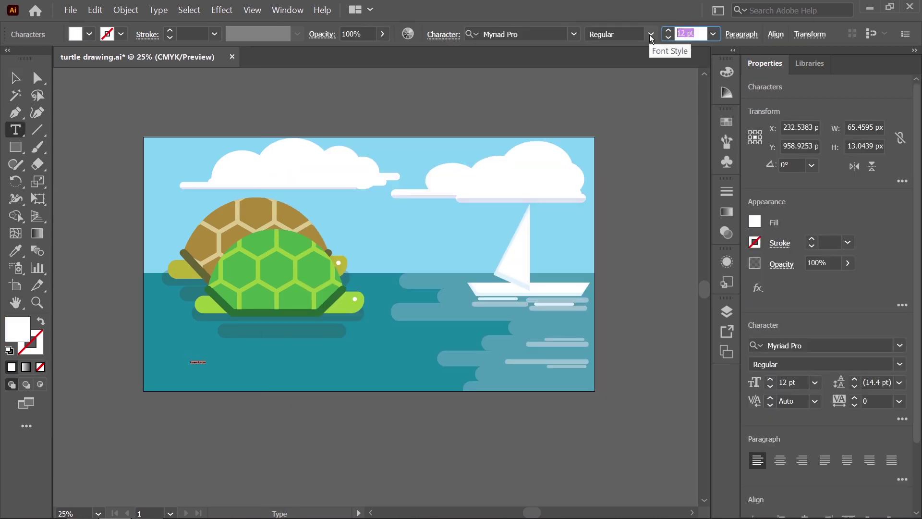
# - Type the title 'How to draw turtles' and confirm its offset outline
pyautogui.press('Escape')
pyautogui.write('How')
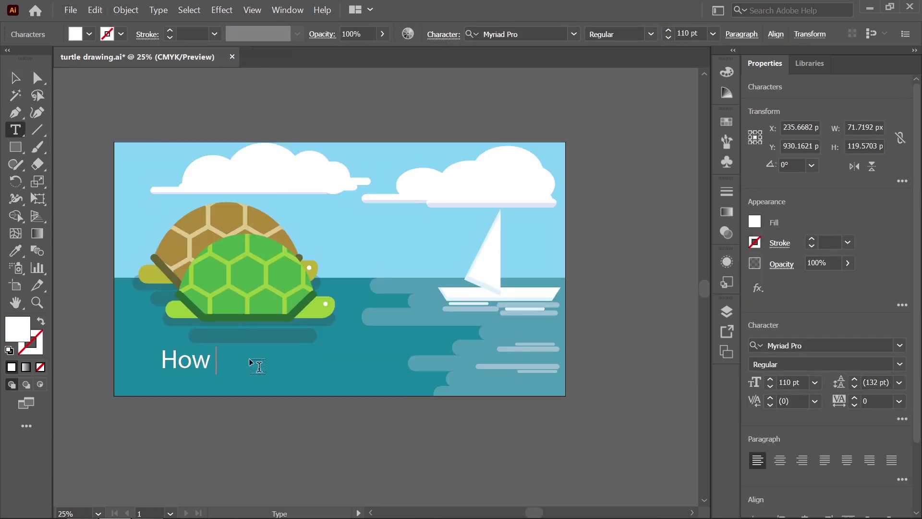
pyautogui.write(' to draw turtles')
pyautogui.press('Escape')
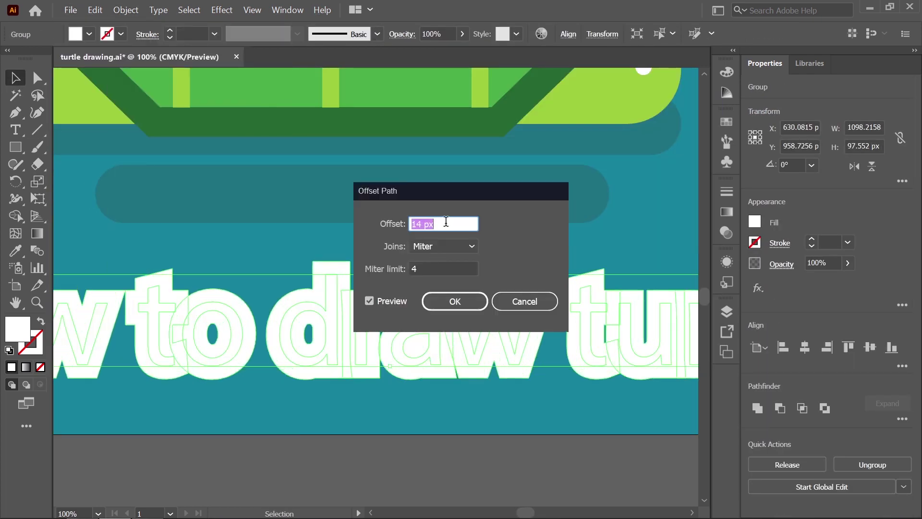
pyautogui.click(454, 301)
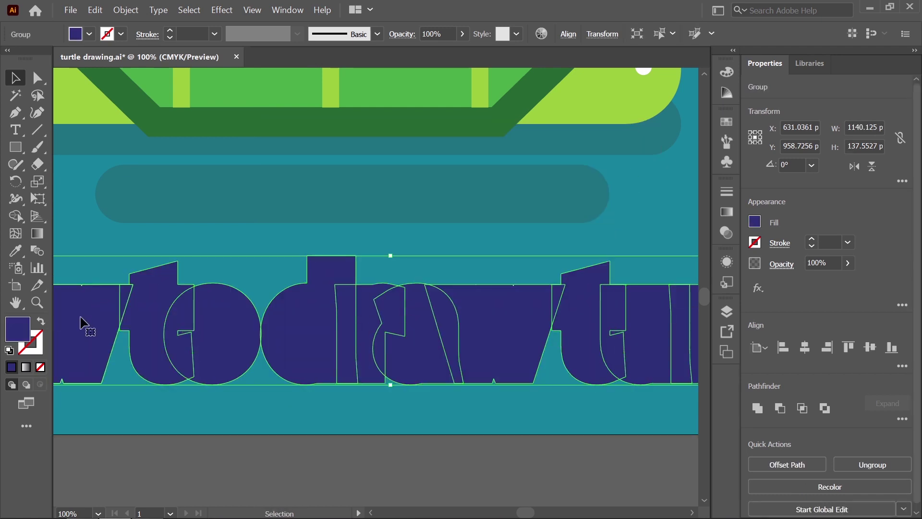